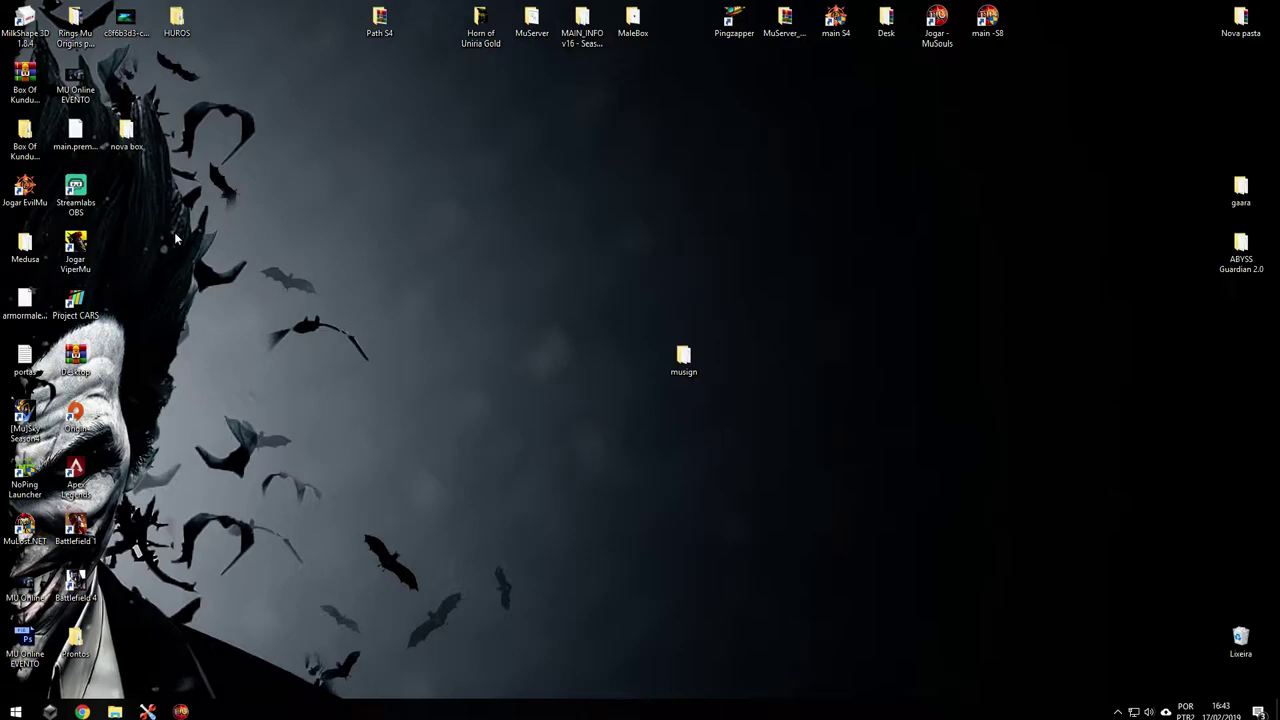
- Move the MilkShape 3D 1.8.4 shortcut to the middle of the desktop, above the musign folder
{"action": "left_click_drag", "start_coordinate": [514, 310], "coordinate": [700, 490]}
{"action": "left_click", "coordinate": [767, 518]}
{"action": "left_click_drag", "start_coordinate": [780, 490], "coordinate": [627, 399]}
{"action": "left_click_drag", "start_coordinate": [24, 20], "coordinate": [680, 265]}
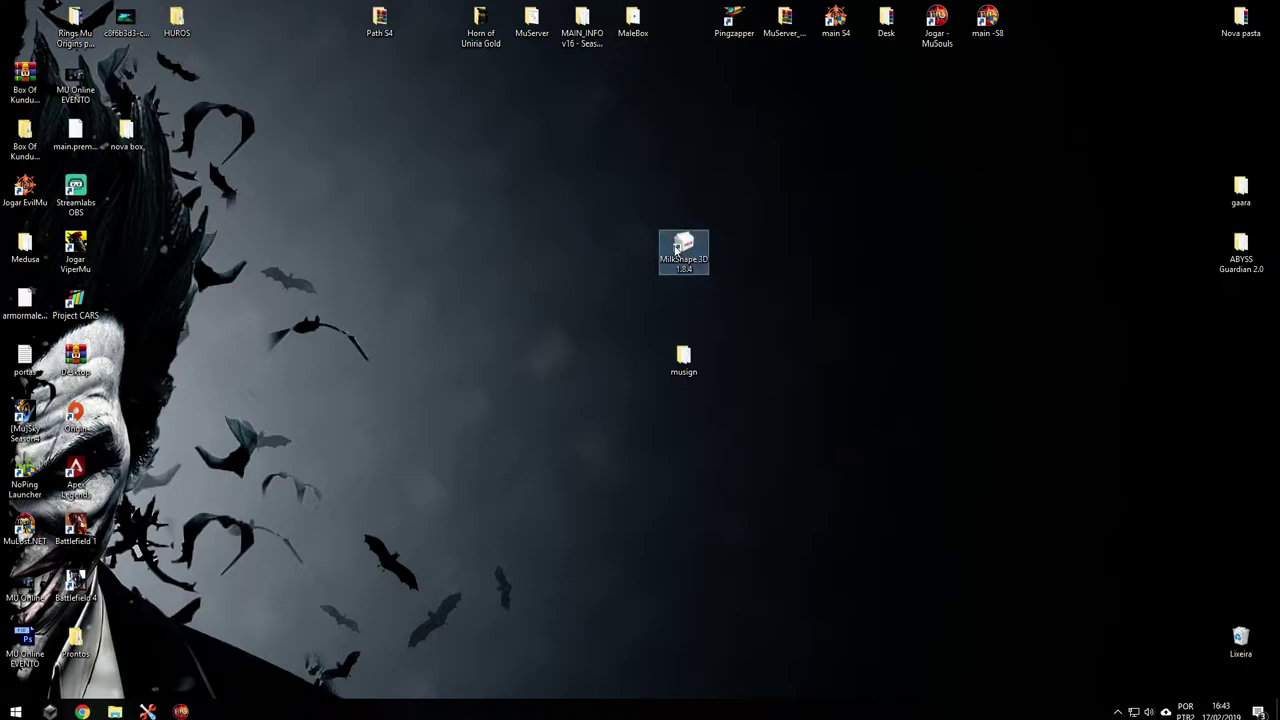
- Place a desktop shortcut for the pinned PentiumTools program beside the MilkShape 3D shortcut
{"action": "left_click", "coordinate": [584, 239]}
{"action": "left_click_drag", "start_coordinate": [602, 208], "coordinate": [730, 290]}
{"action": "left_click", "coordinate": [783, 315]}
{"action": "left_click", "coordinate": [779, 301]}
{"action": "left_click", "coordinate": [760, 307]}
{"action": "left_click_drag", "start_coordinate": [147, 712], "coordinate": [728, 258]}
{"action": "left_click", "coordinate": [652, 343]}
{"action": "left_click", "coordinate": [811, 249]}
{"action": "left_click_drag", "start_coordinate": [780, 208], "coordinate": [619, 293]}
{"action": "left_click", "coordinate": [619, 291]}
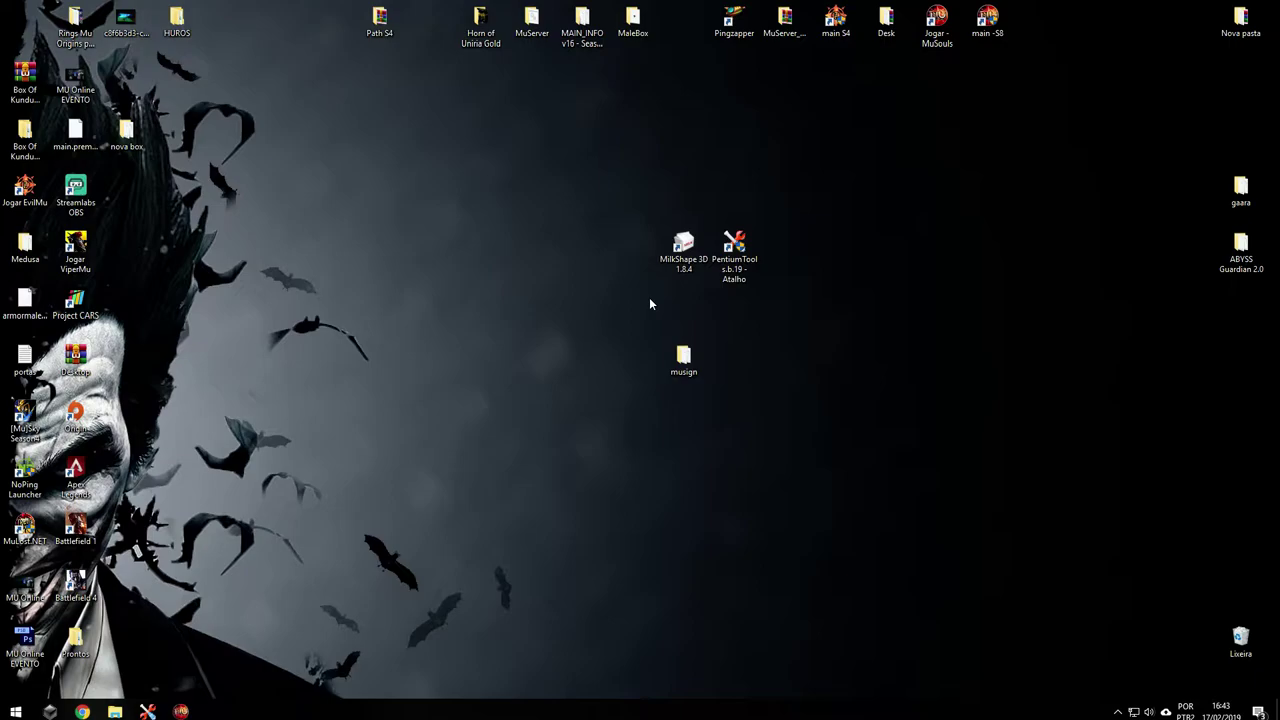
{"action": "left_click", "coordinate": [738, 258]}
{"action": "left_click_drag", "start_coordinate": [740, 252], "coordinate": [790, 250]}
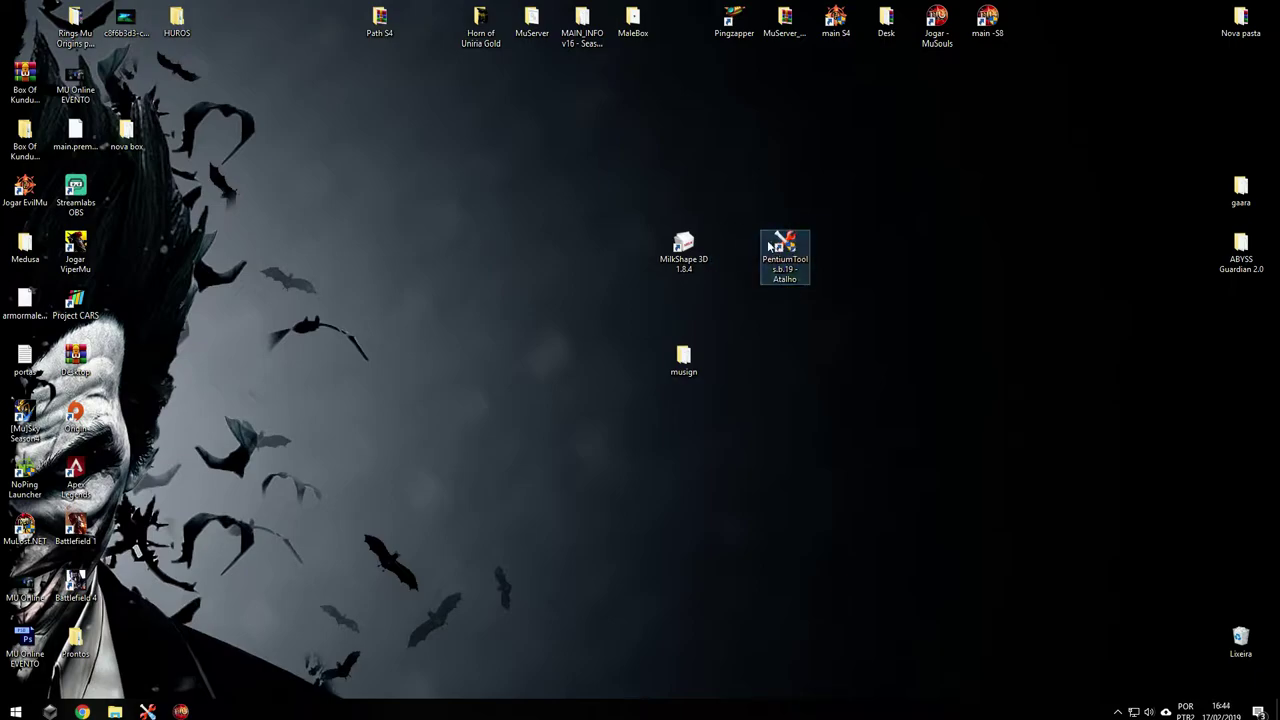
{"action": "key", "text": "Left"}
{"action": "key", "text": "Right"}
{"action": "key", "text": "Left"}
{"action": "key", "text": "Right"}
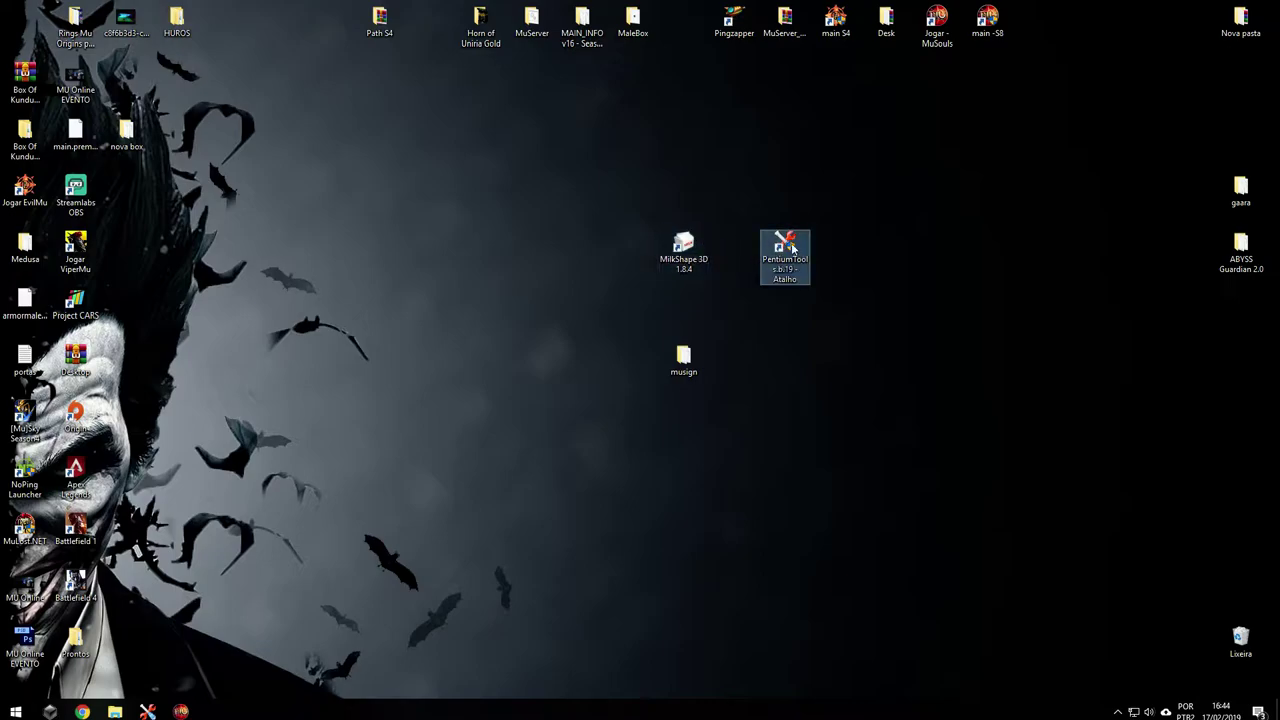
- Stack the MilkShape 3D and PentiumTools shortcuts in one column above the musign folder
{"action": "left_click_drag", "start_coordinate": [684, 358], "coordinate": [700, 306]}
{"action": "left_click_drag", "start_coordinate": [784, 248], "coordinate": [684, 192]}
{"action": "left_click_drag", "start_coordinate": [683, 303], "coordinate": [684, 357]}
{"action": "left_click_drag", "start_coordinate": [684, 246], "coordinate": [684, 134]}
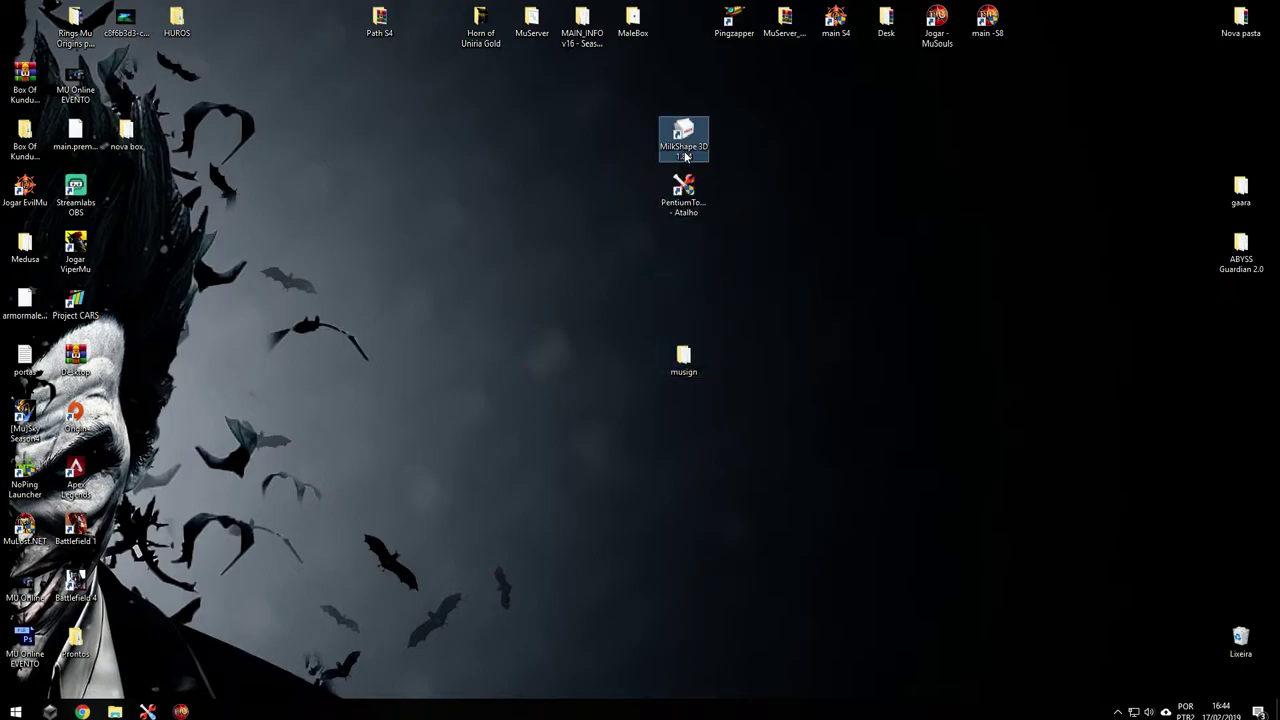
- Move the musign folder directly below the two shortcuts, open it and position its window beneath them
{"action": "left_click", "coordinate": [685, 370]}
{"action": "left_click_drag", "start_coordinate": [685, 368], "coordinate": [685, 250]}
{"action": "double_click", "coordinate": [684, 249]}
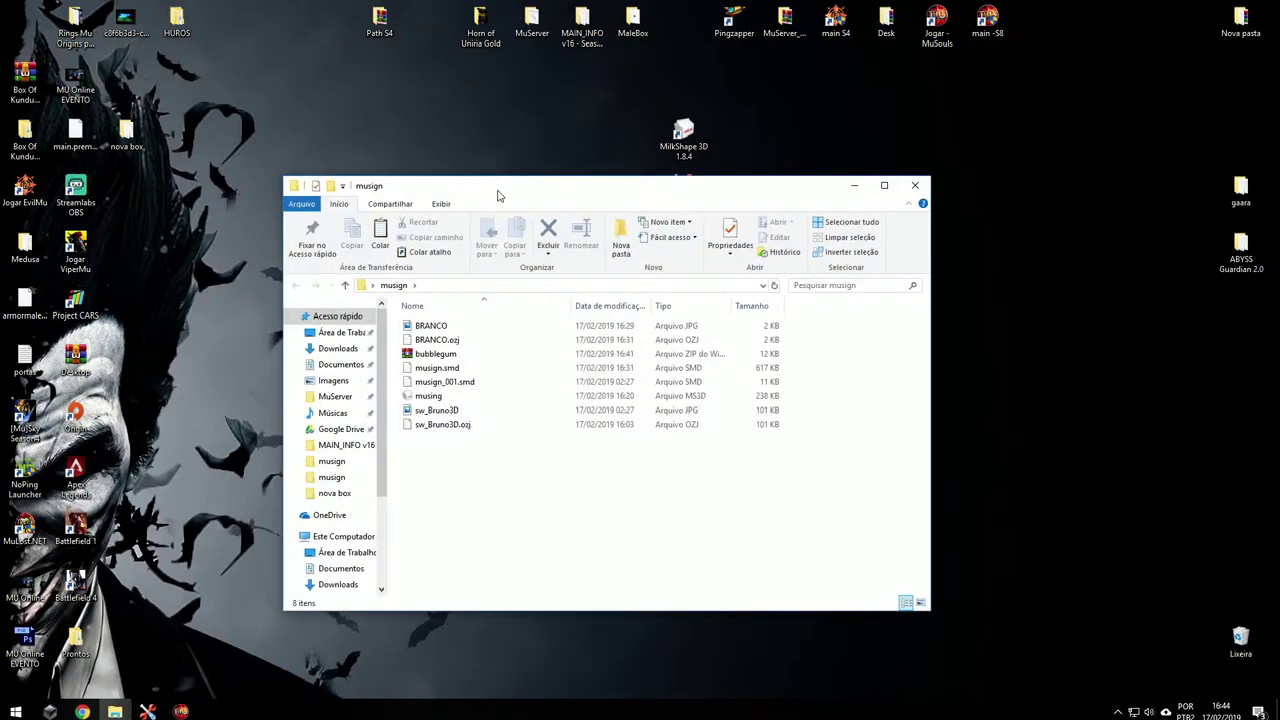
{"action": "left_click_drag", "start_coordinate": [530, 187], "coordinate": [586, 258]}
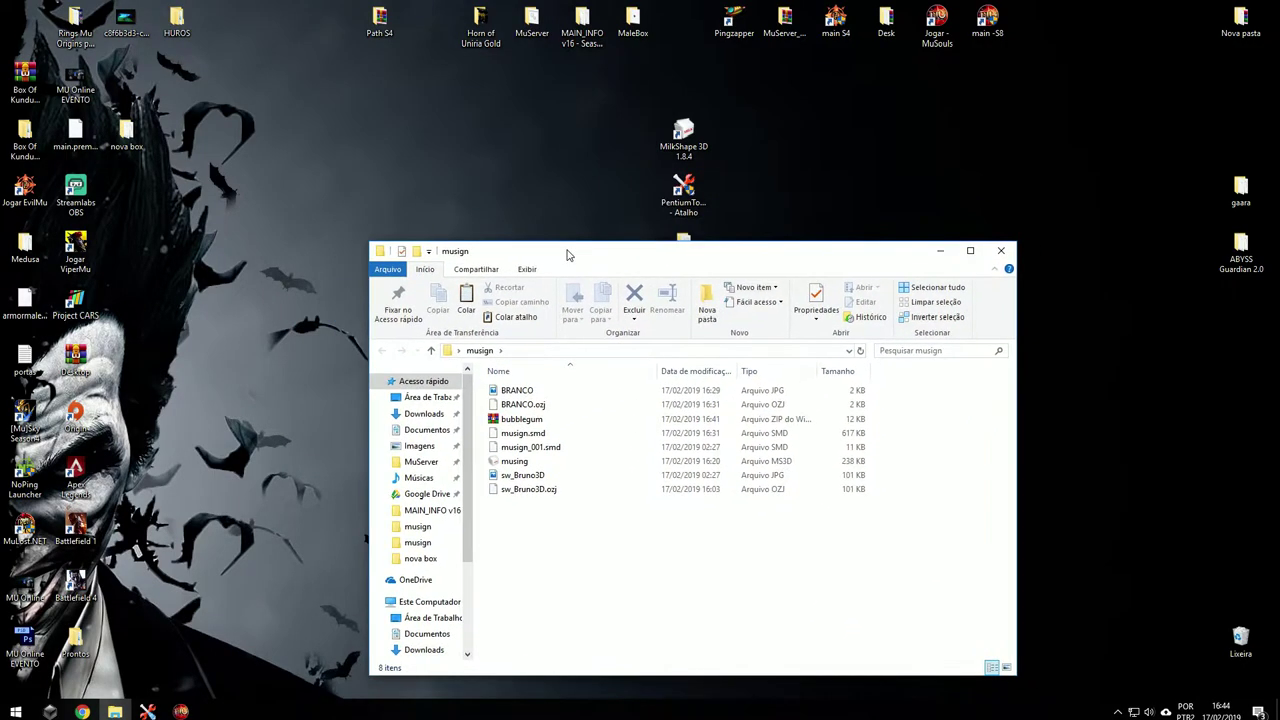
- Preview the Bubblegum.ttf font inside the bubblegum archive, and close the preview and the archive
{"action": "double_click", "coordinate": [547, 420]}
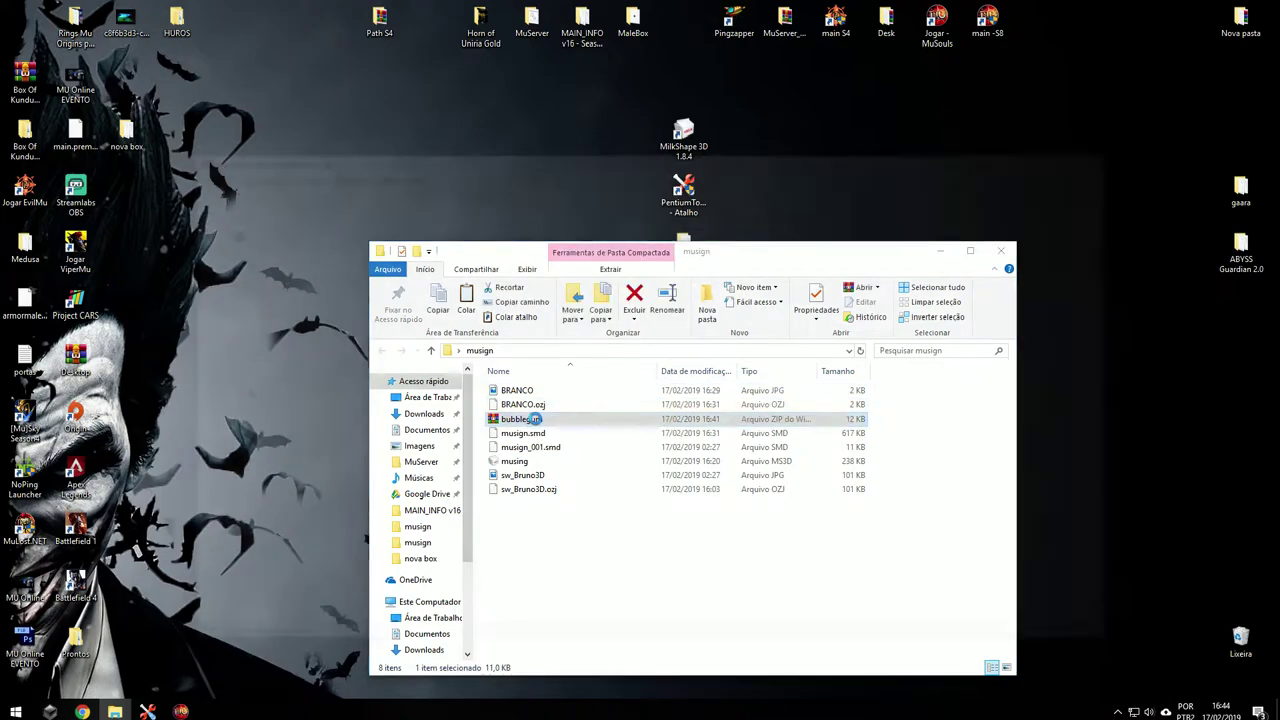
{"action": "left_click", "coordinate": [892, 134]}
{"action": "left_click_drag", "start_coordinate": [897, 149], "coordinate": [943, 158]}
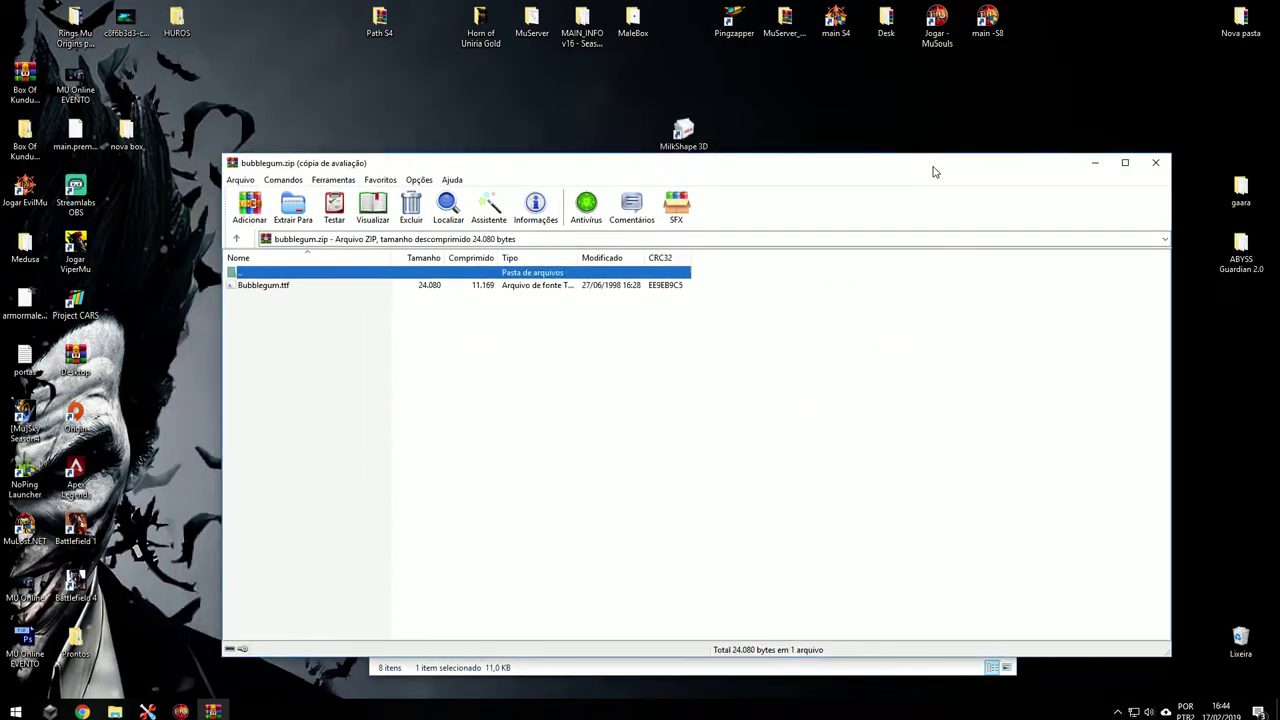
{"action": "left_click", "coordinate": [252, 290]}
{"action": "double_click", "coordinate": [252, 290]}
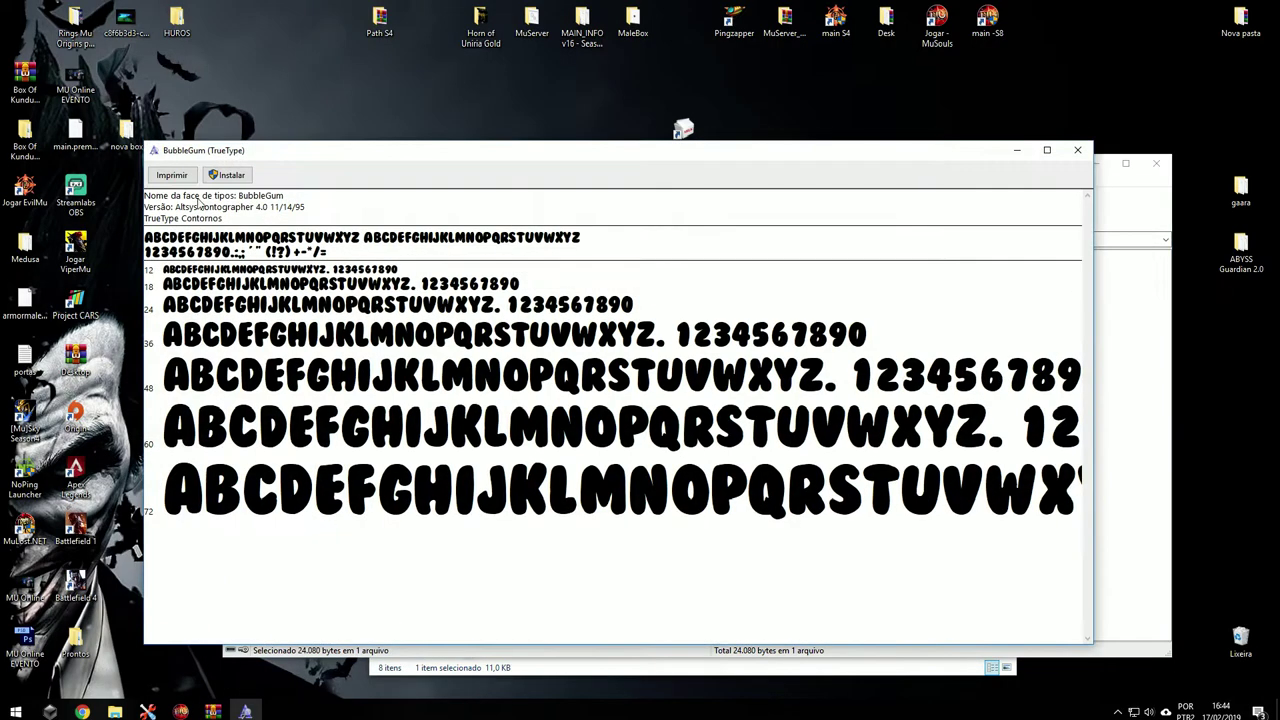
{"action": "left_click", "coordinate": [1079, 151]}
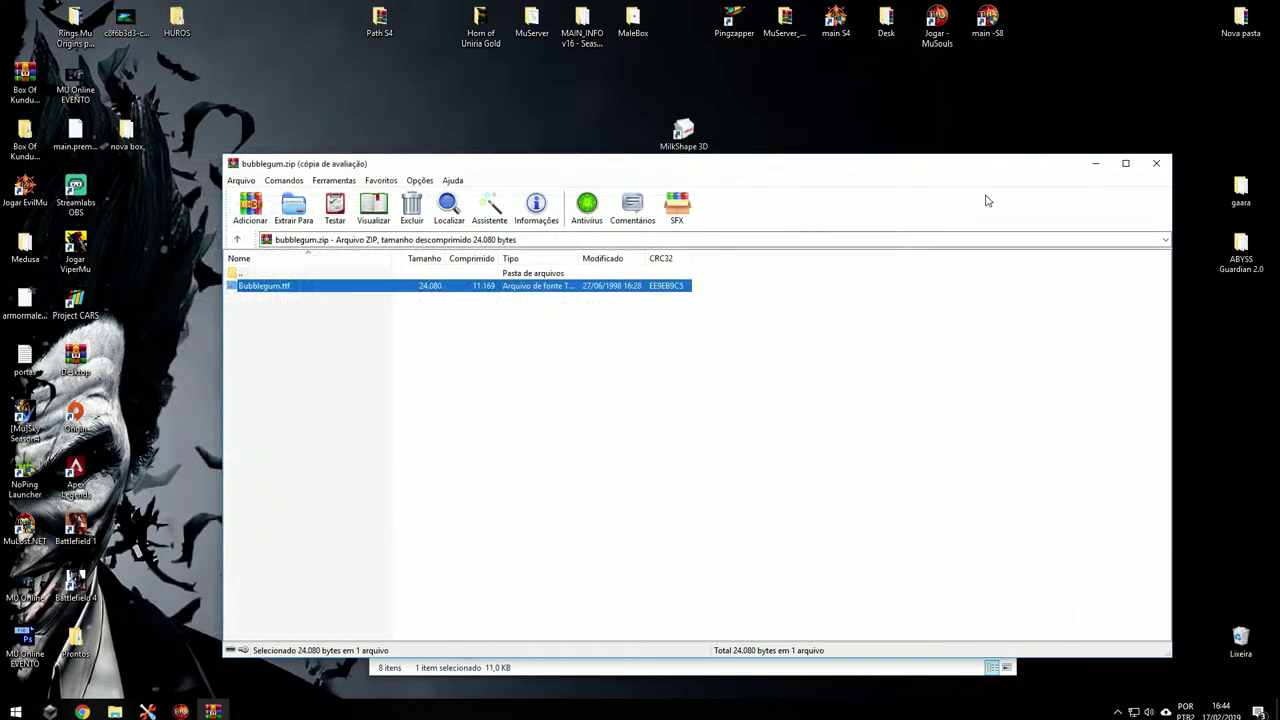
{"action": "left_click", "coordinate": [1156, 163]}
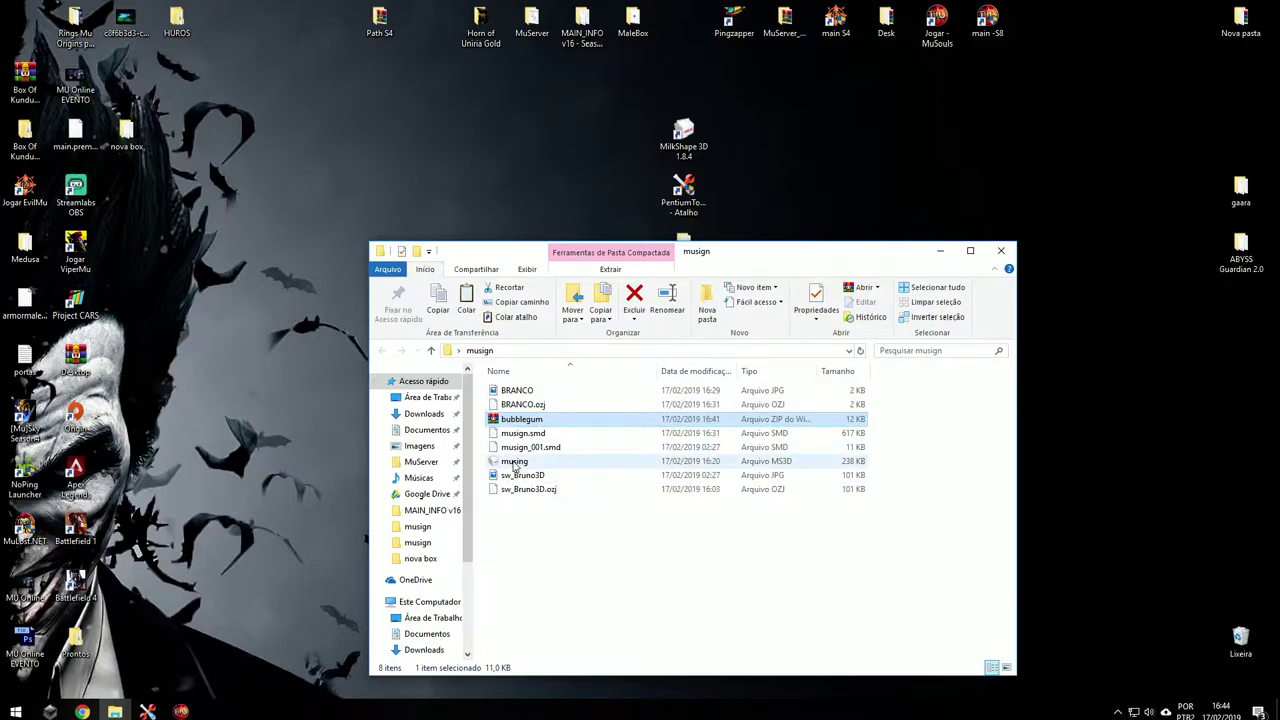
- Open the musing MS3D model in MilkShape 3D, compare it with the floating text in the MULP game, and close the game
{"action": "left_click", "coordinate": [543, 463]}
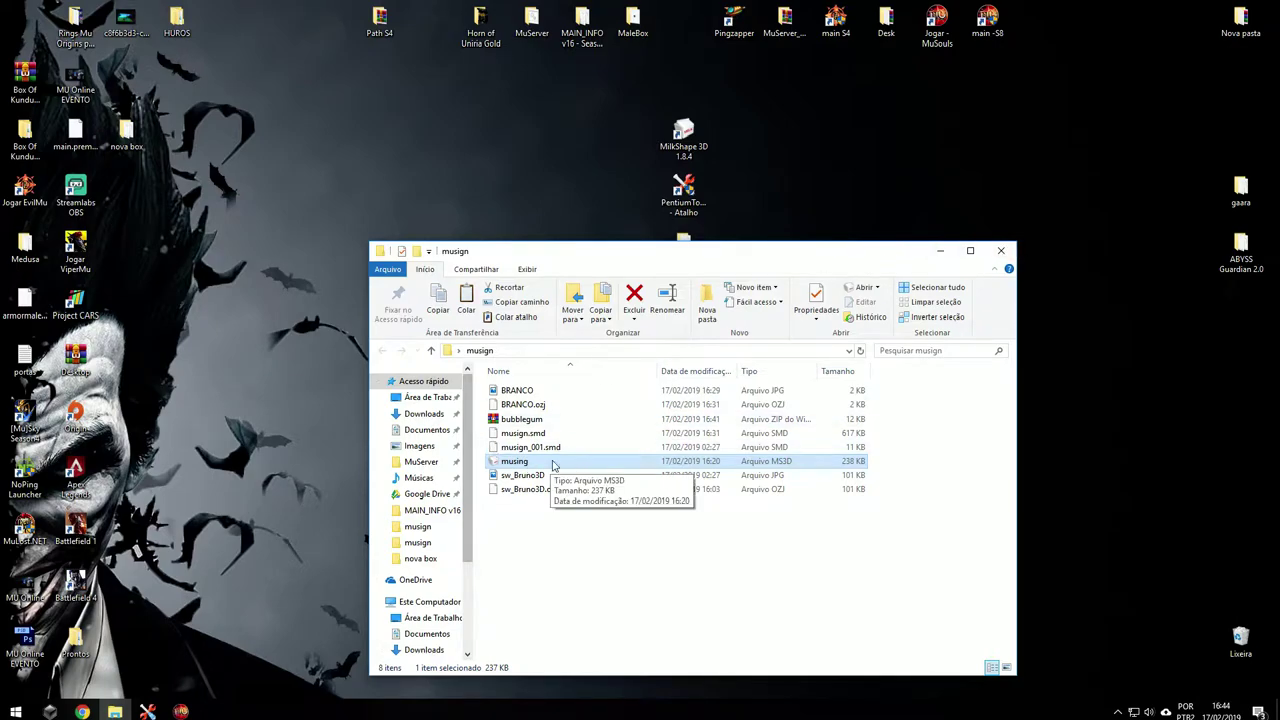
{"action": "double_click", "coordinate": [522, 466]}
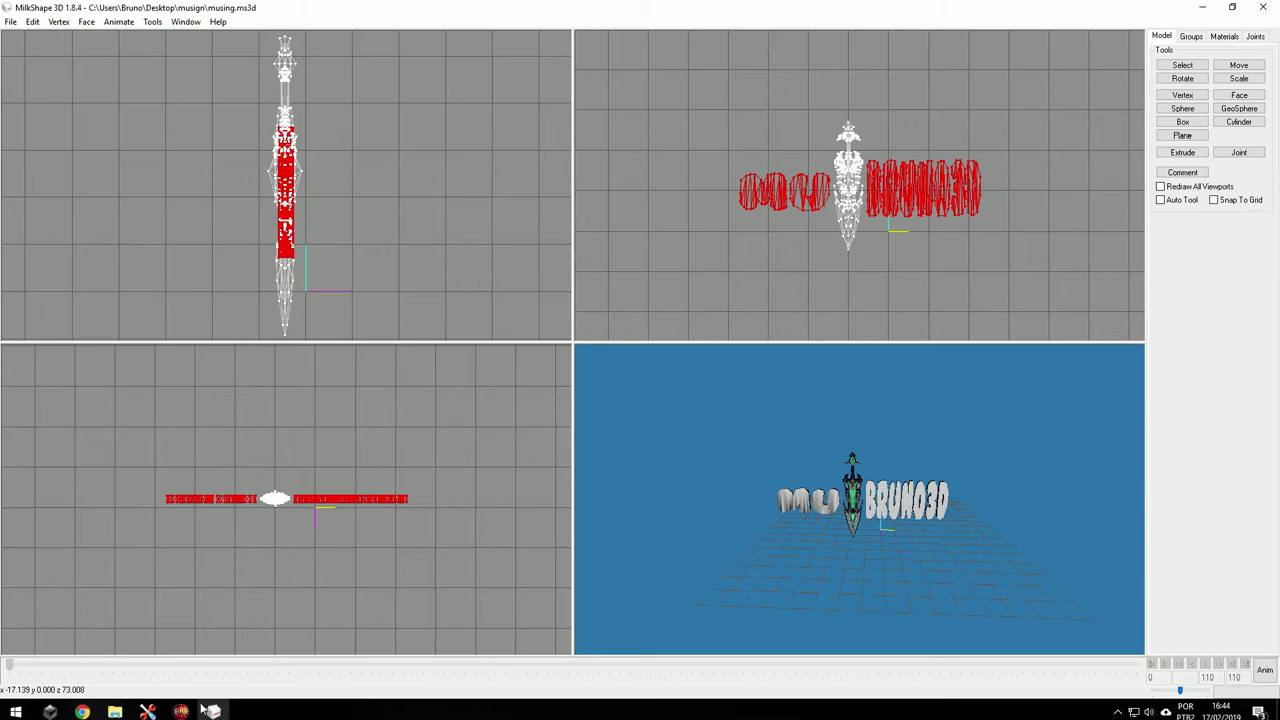
{"action": "left_click", "coordinate": [181, 711]}
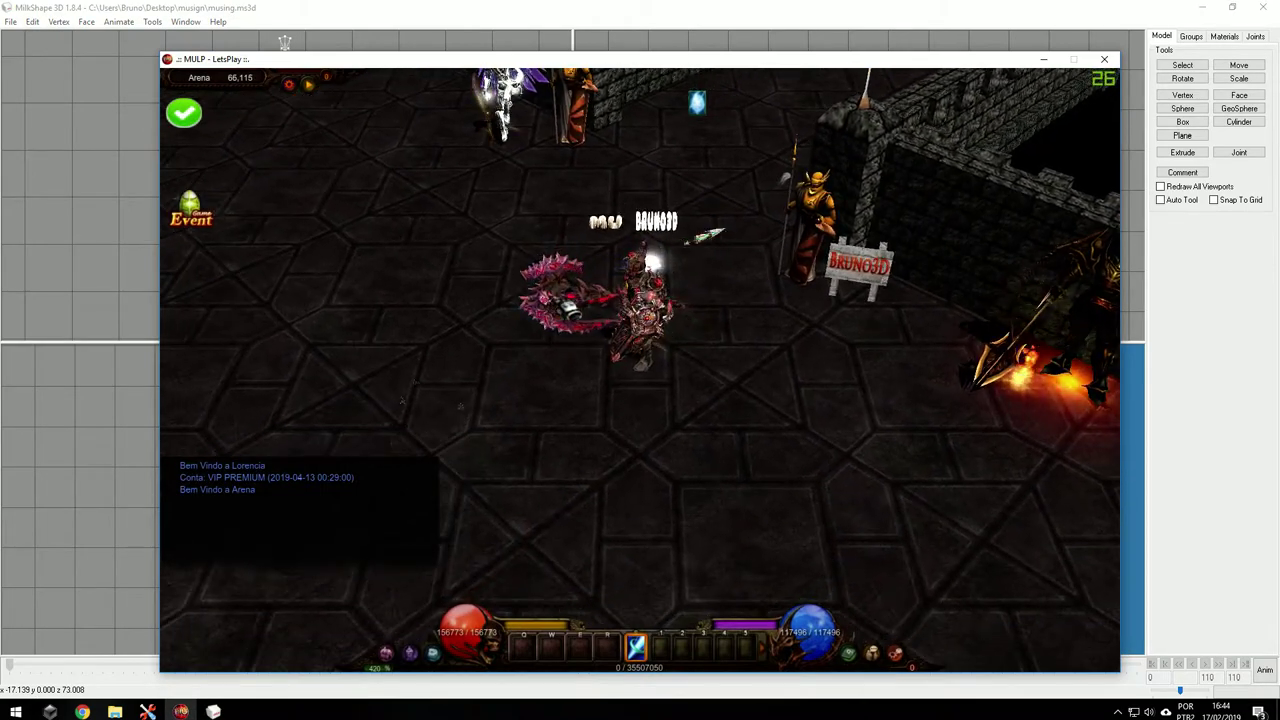
{"action": "key", "text": "alt+Tab"}
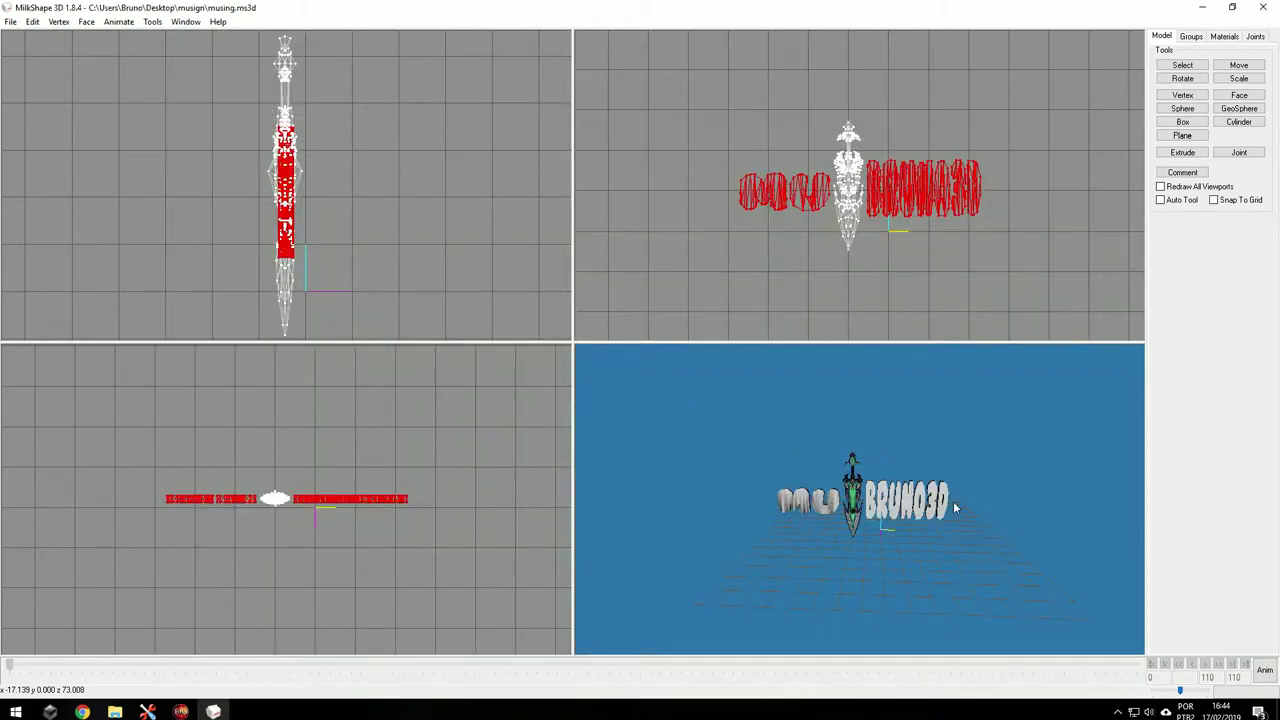
{"action": "left_click", "coordinate": [181, 711]}
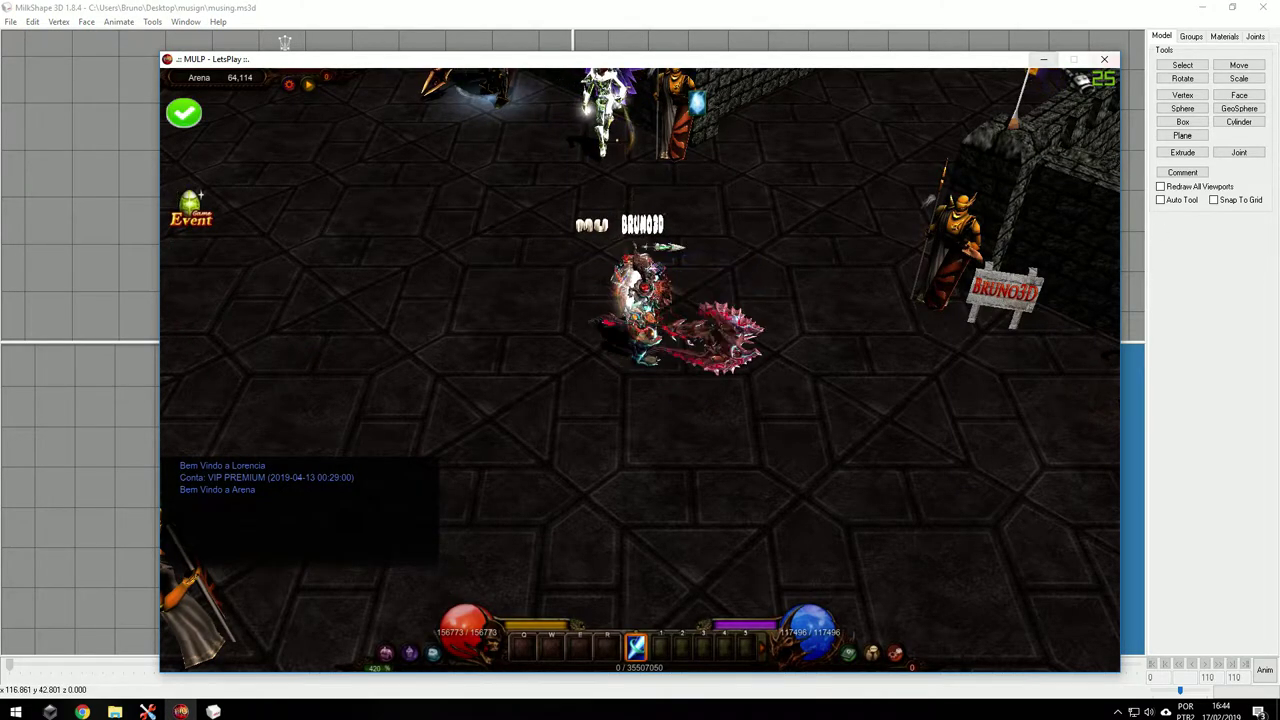
{"action": "key", "text": "alt+F4"}
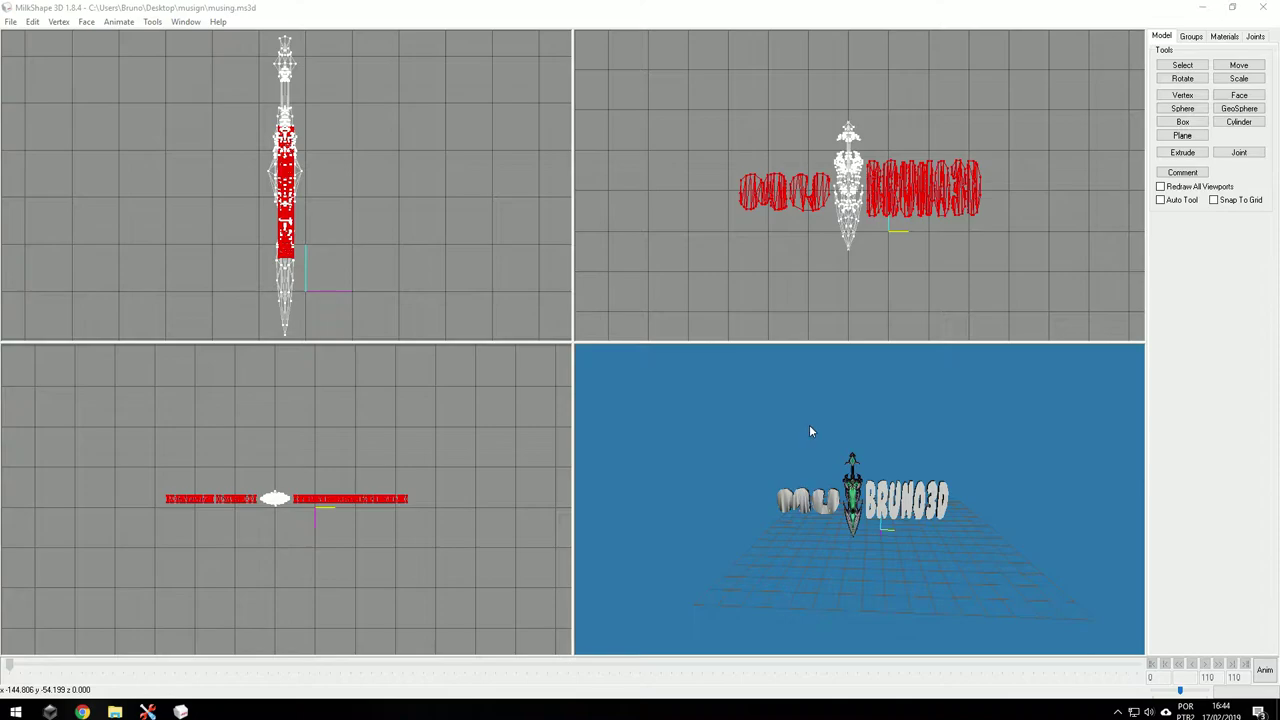
- Delete the Regroup01 group containing the old lettering, keeping only the sword
{"action": "left_click", "coordinate": [1189, 38]}
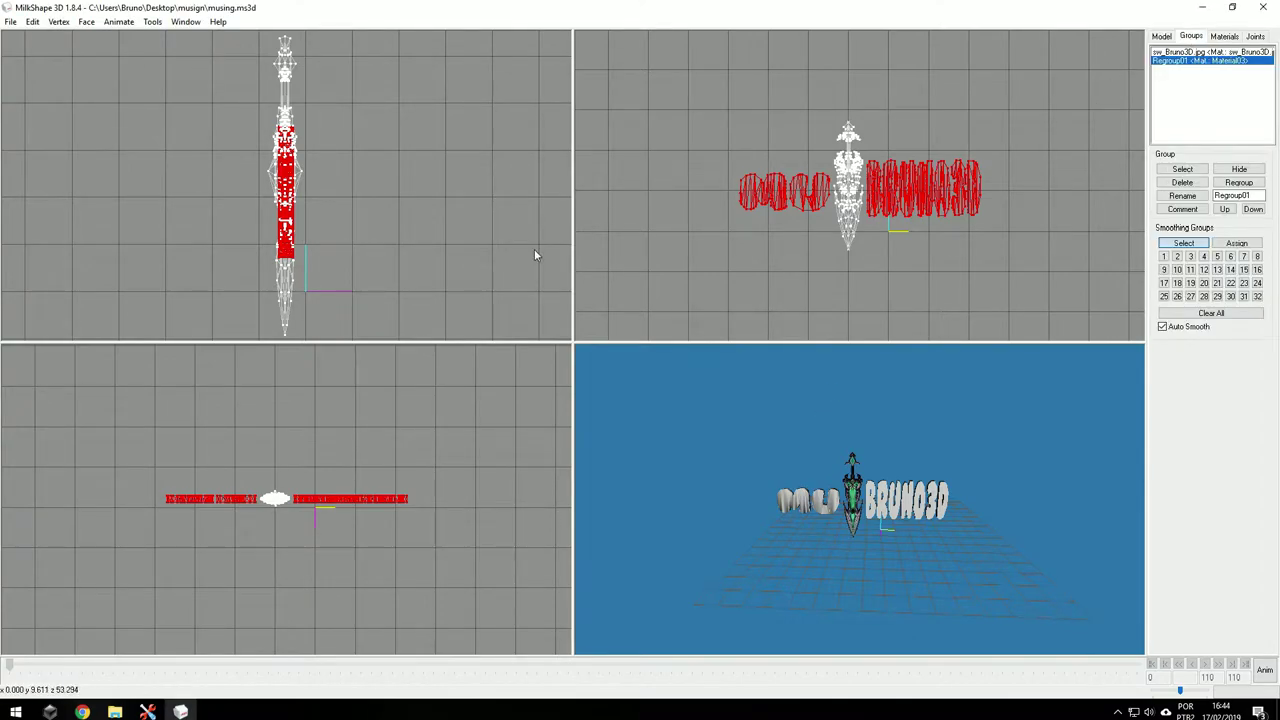
{"action": "double_click", "coordinate": [1164, 62]}
{"action": "double_click", "coordinate": [1164, 62]}
{"action": "key", "text": "Delete"}
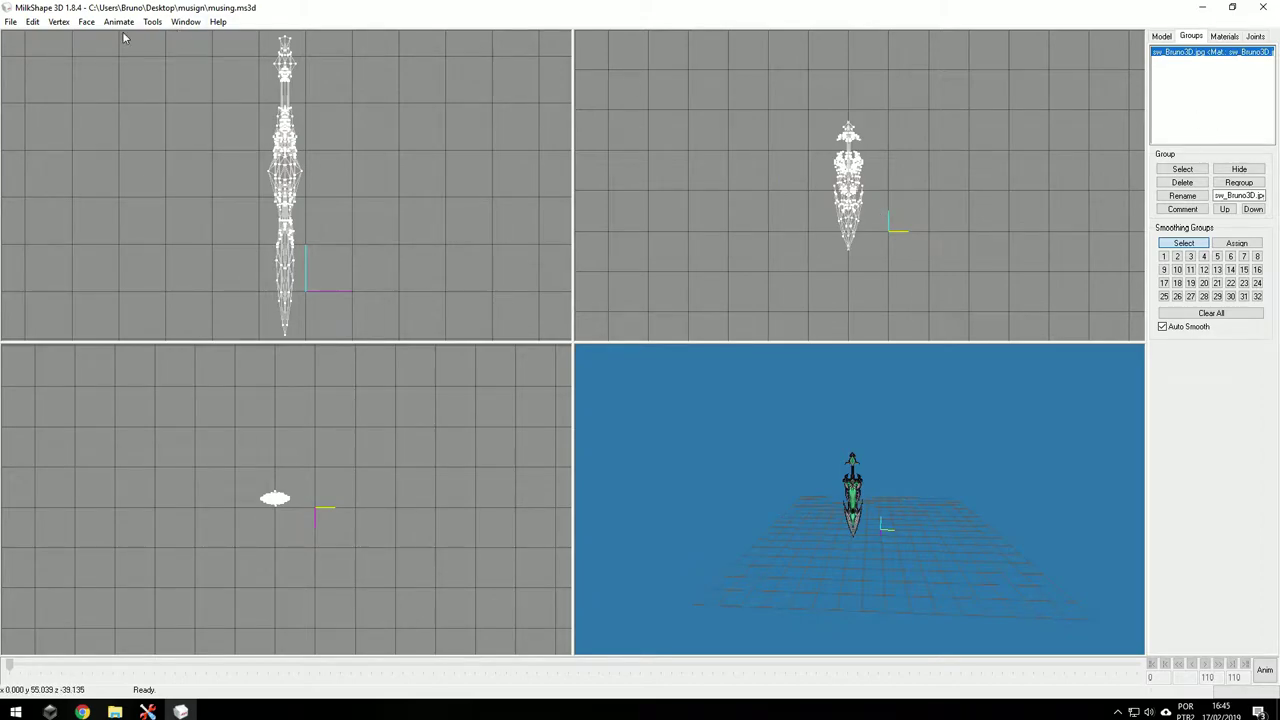
- Start the Text Generator and set its font to BubbleGum, Regular, size 20
{"action": "left_click", "coordinate": [153, 23]}
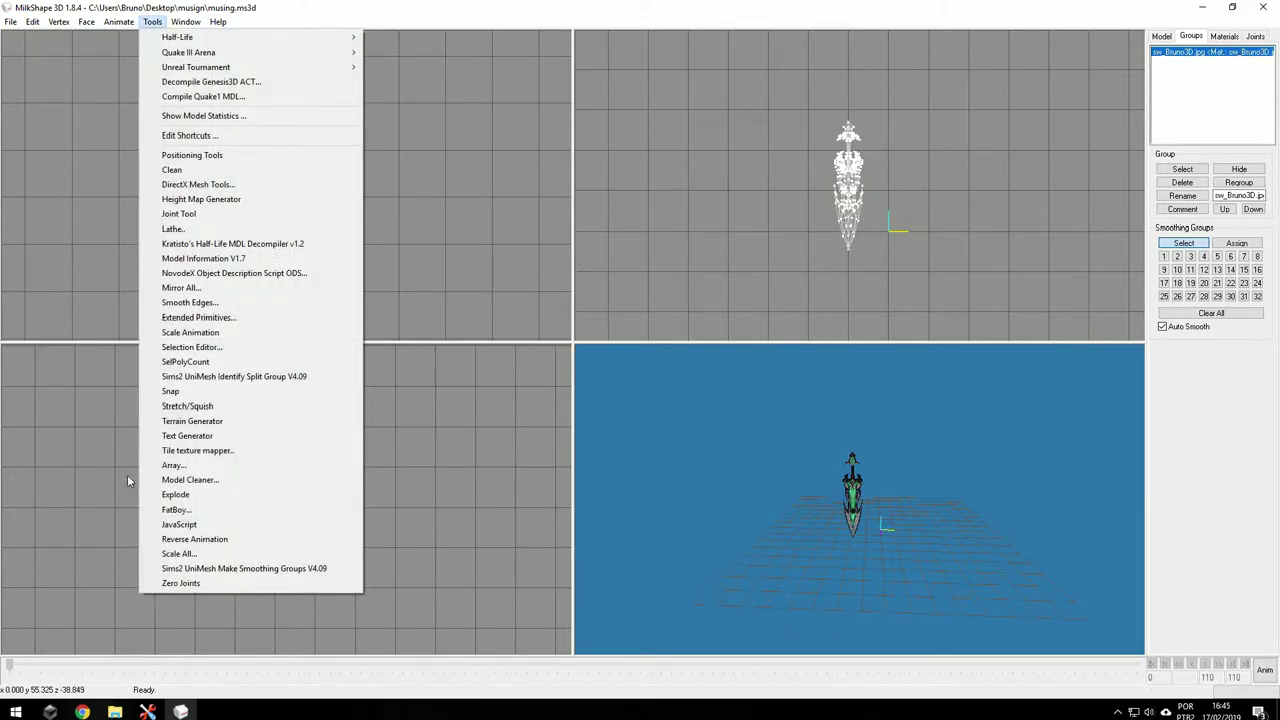
{"action": "left_click", "coordinate": [202, 437]}
{"action": "left_click", "coordinate": [656, 411]}
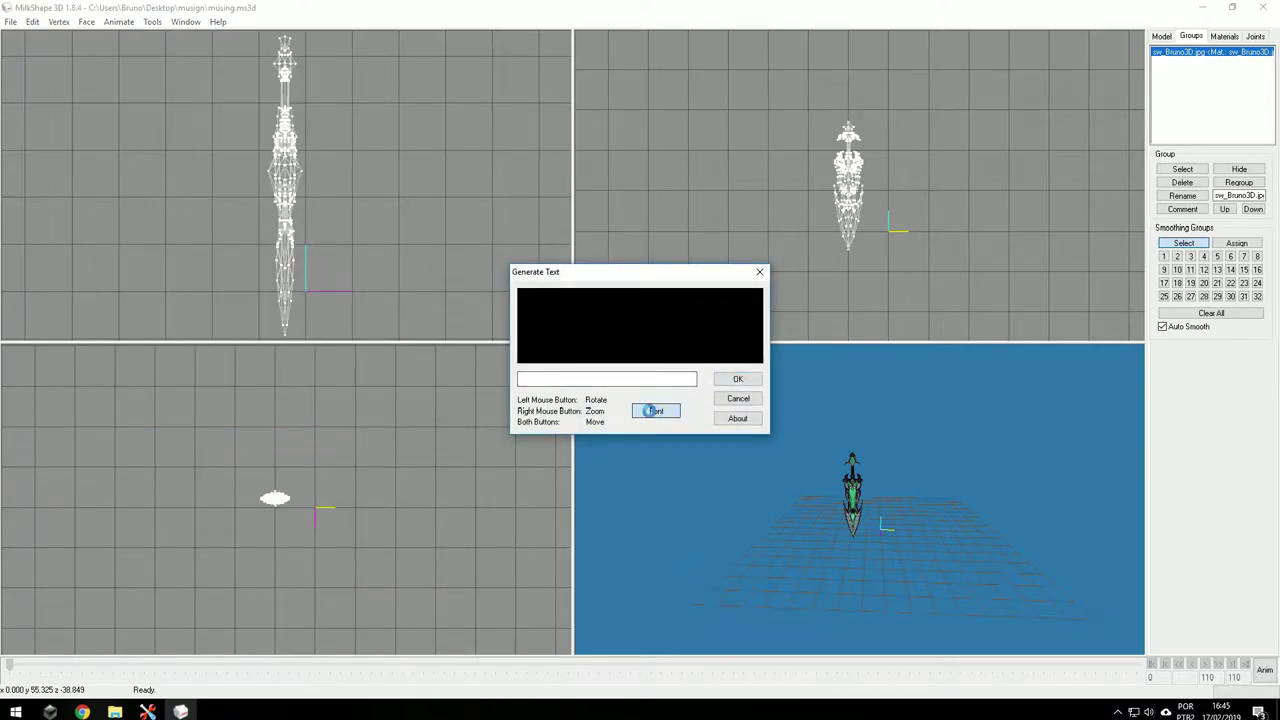
{"action": "left_click_drag", "start_coordinate": [120, 72], "coordinate": [278, 104]}
{"action": "left_click", "coordinate": [217, 133]}
{"action": "left_click_drag", "start_coordinate": [217, 133], "coordinate": [182, 132]}
{"action": "type", "text": "BUBB"}
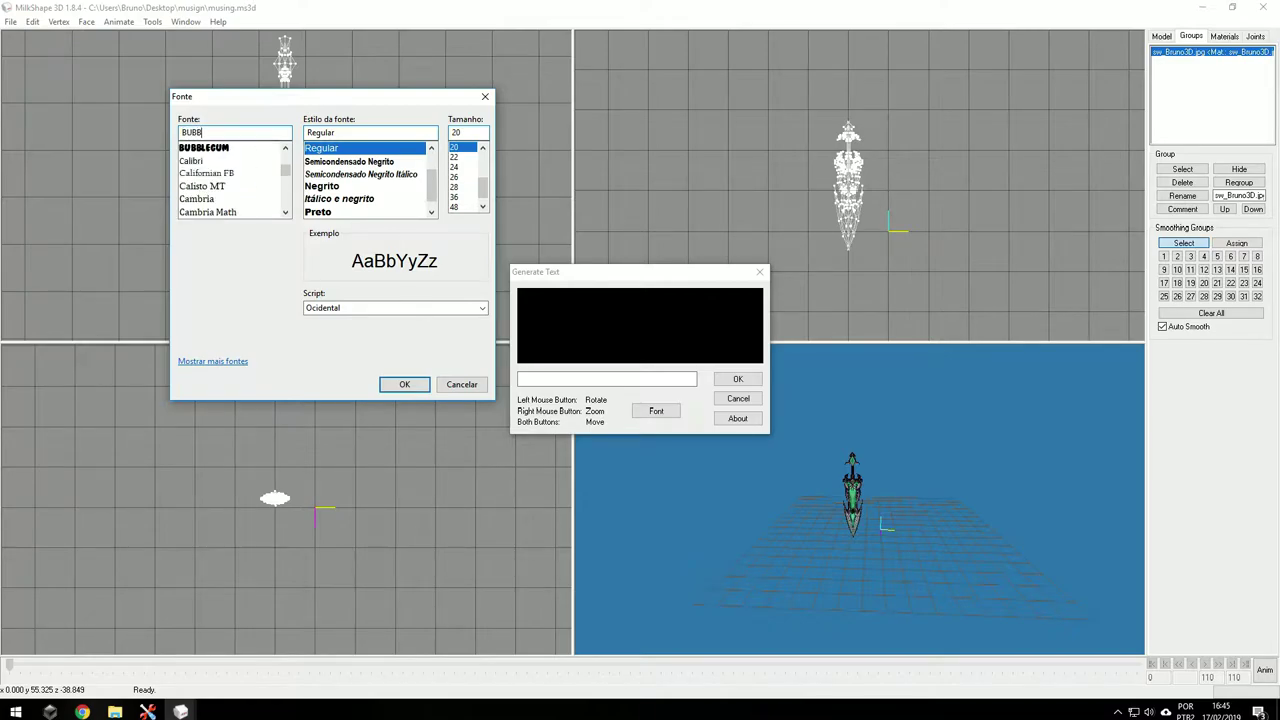
{"action": "left_click", "coordinate": [204, 148]}
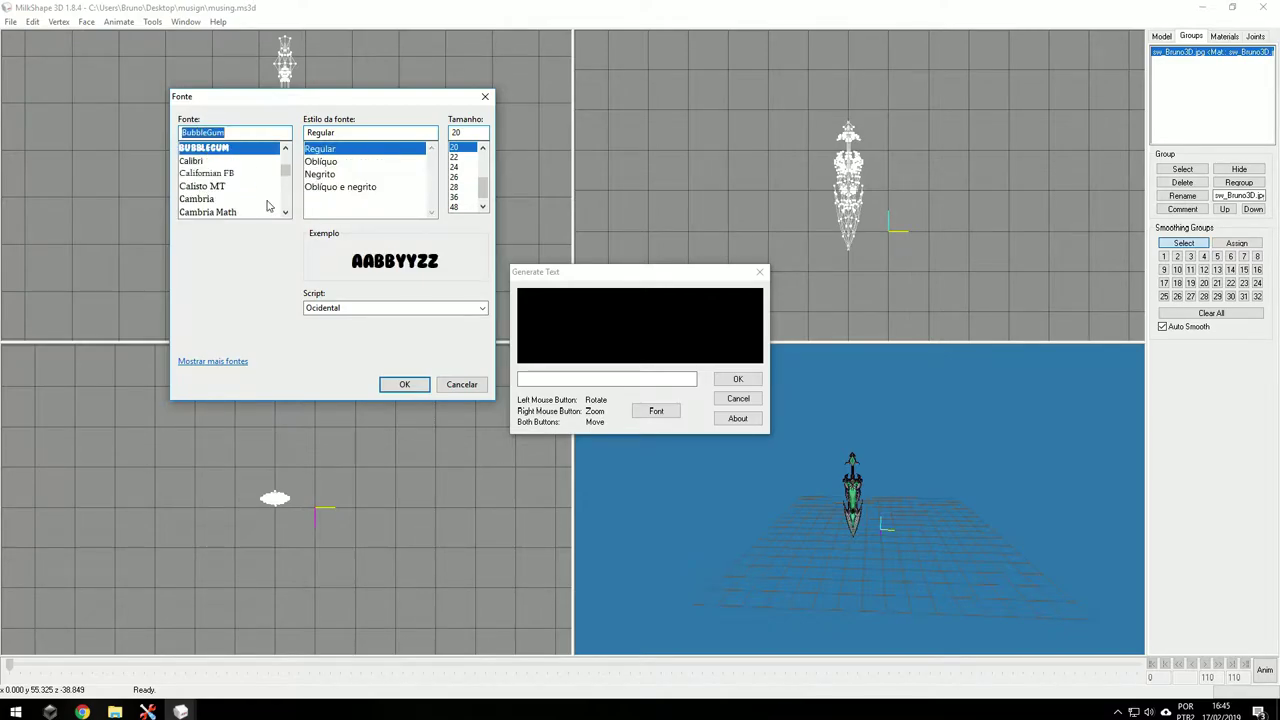
{"action": "left_click", "coordinate": [405, 384]}
- Generate the 3D text "MU CHAOS" with extra space between the two words
{"action": "left_click", "coordinate": [571, 379]}
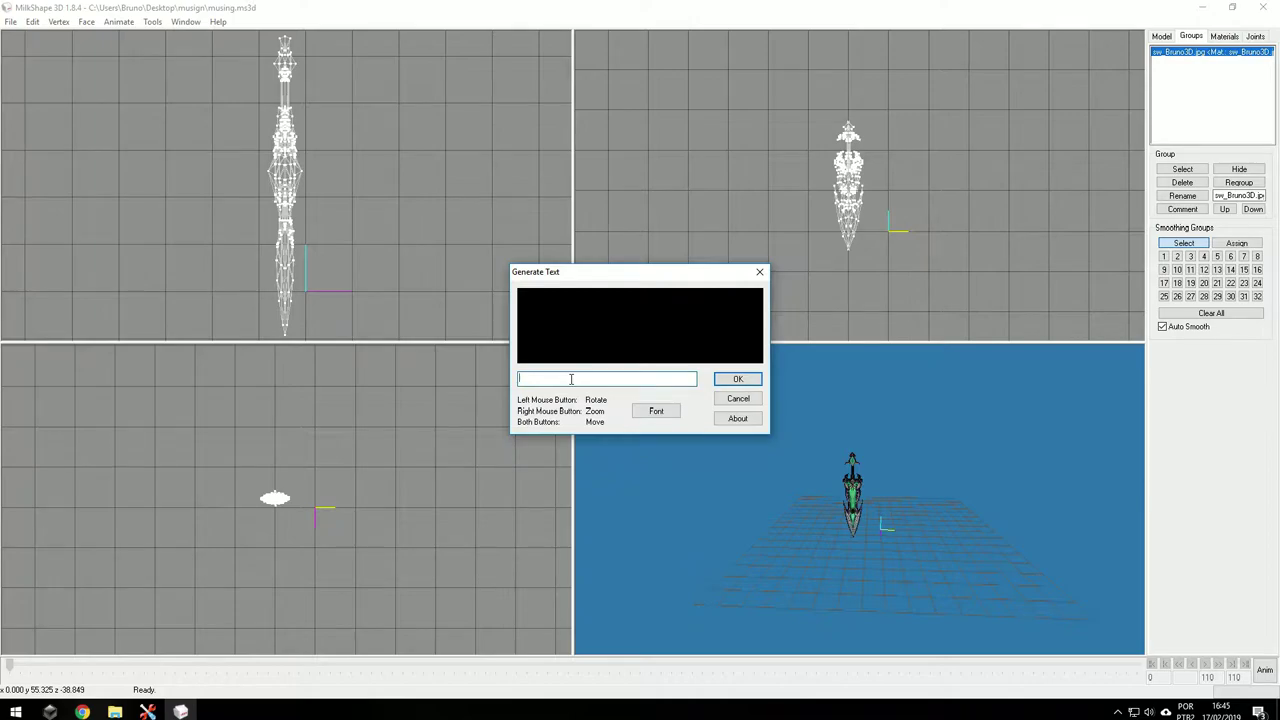
{"action": "type", "text": "MU"}
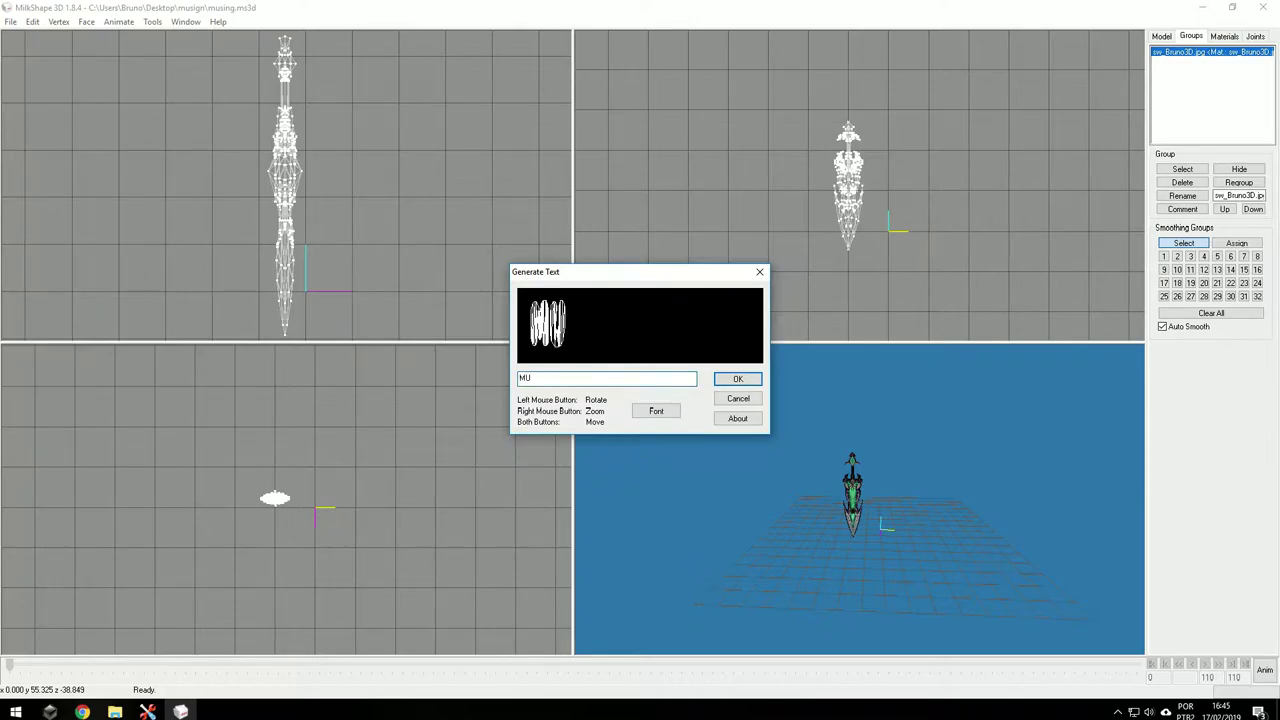
{"action": "type", "text": " CHAOS"}
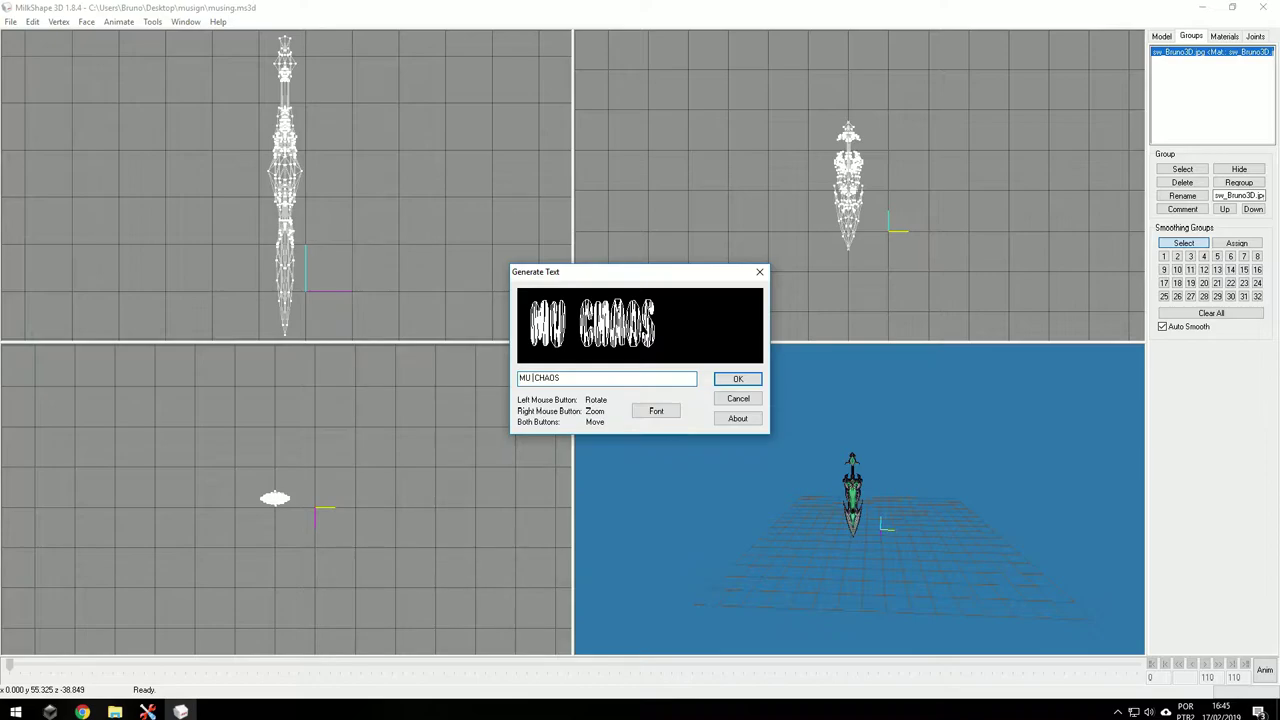
{"action": "key", "text": "Return"}
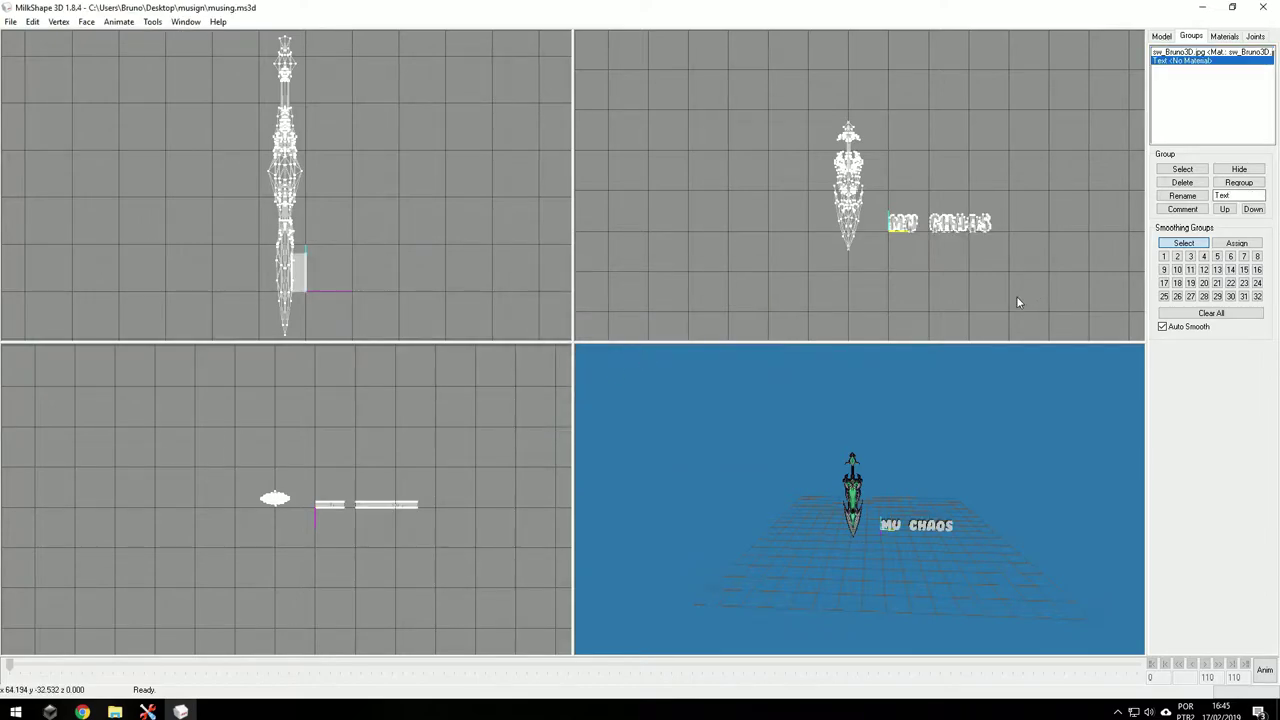
- Scale the MU CHAOS text group up to about three times its size and move it so the sword stands between the two words
{"action": "left_click_drag", "start_coordinate": [903, 444], "coordinate": [902, 432]}
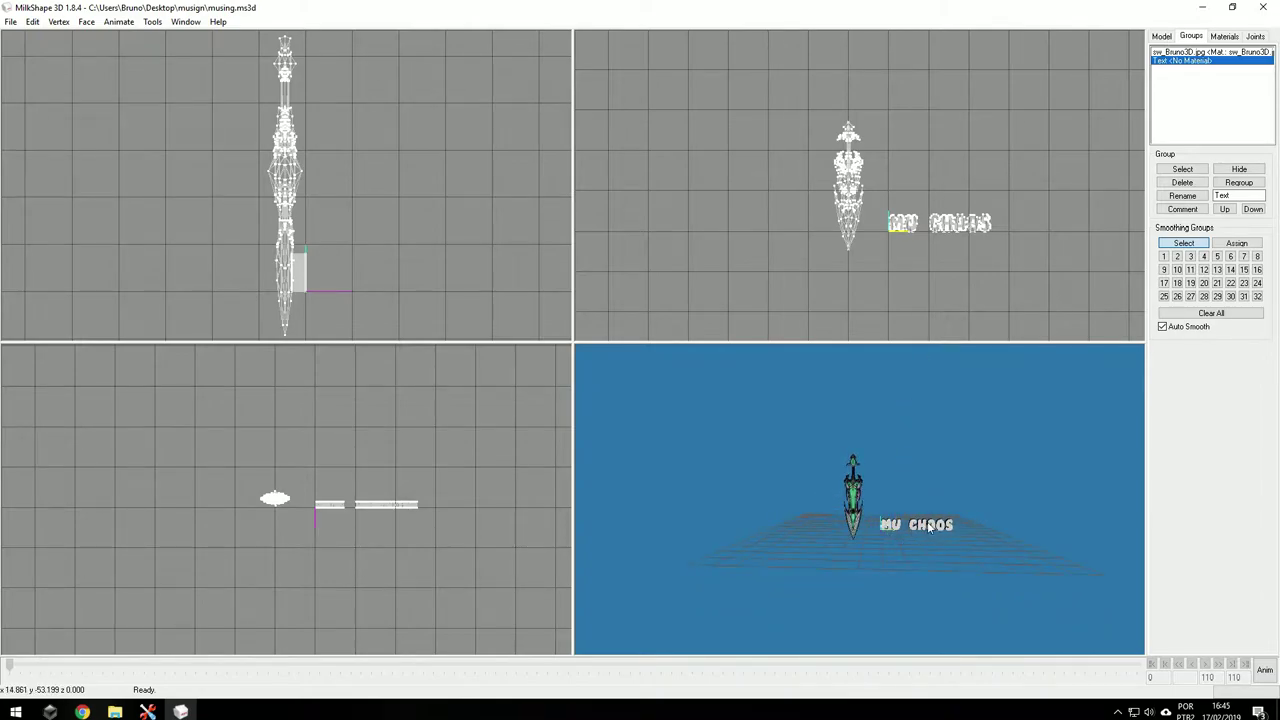
{"action": "double_click", "coordinate": [1164, 64]}
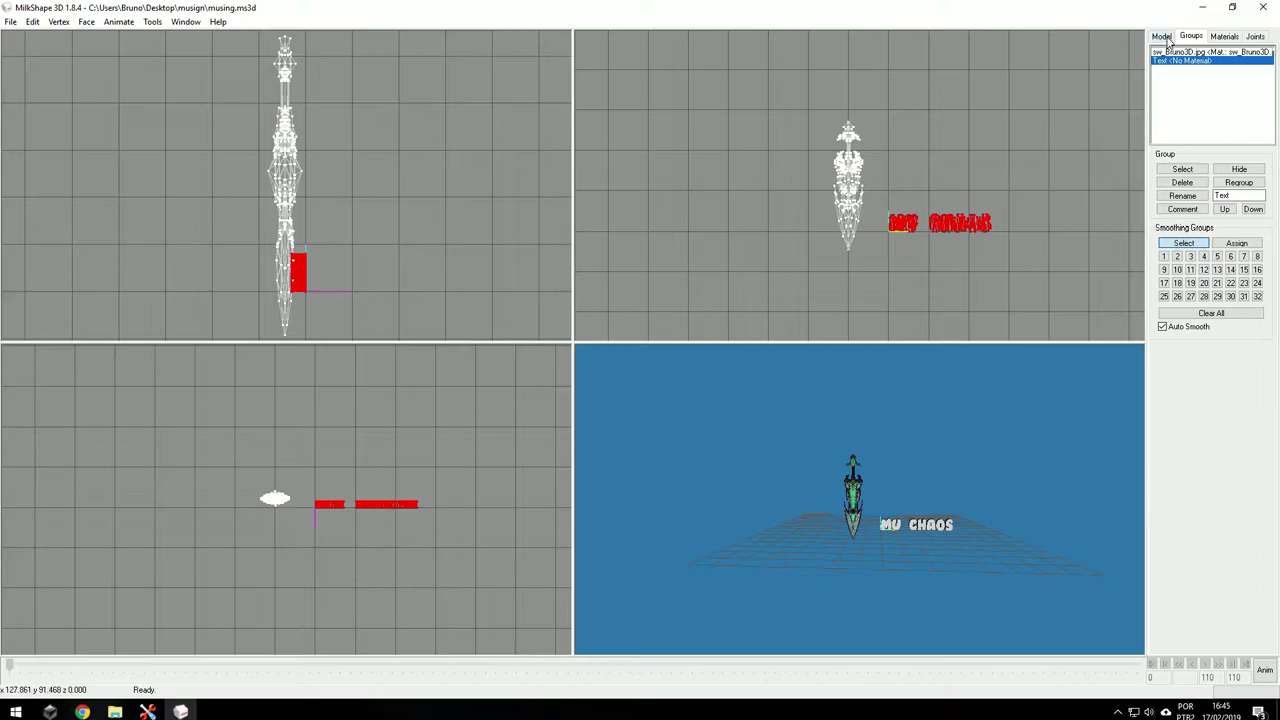
{"action": "left_click", "coordinate": [1162, 37]}
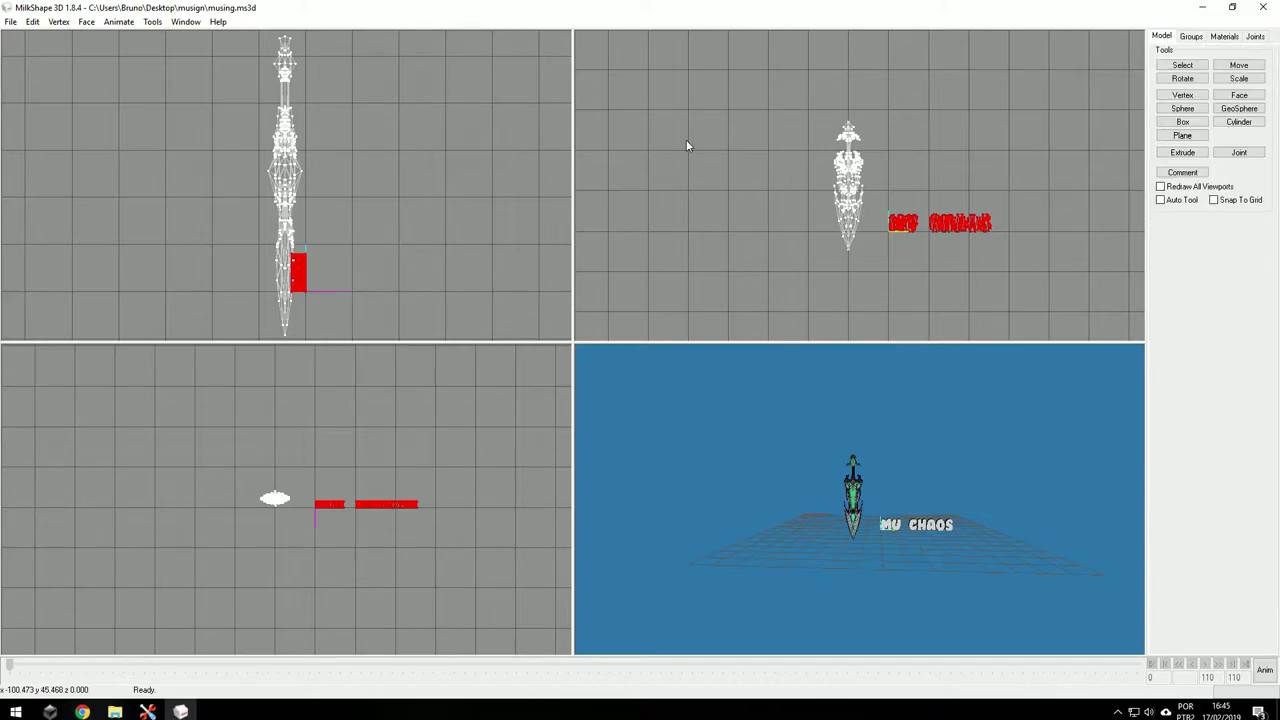
{"action": "left_click", "coordinate": [1237, 80]}
{"action": "left_click_drag", "start_coordinate": [907, 207], "coordinate": [966, 218]}
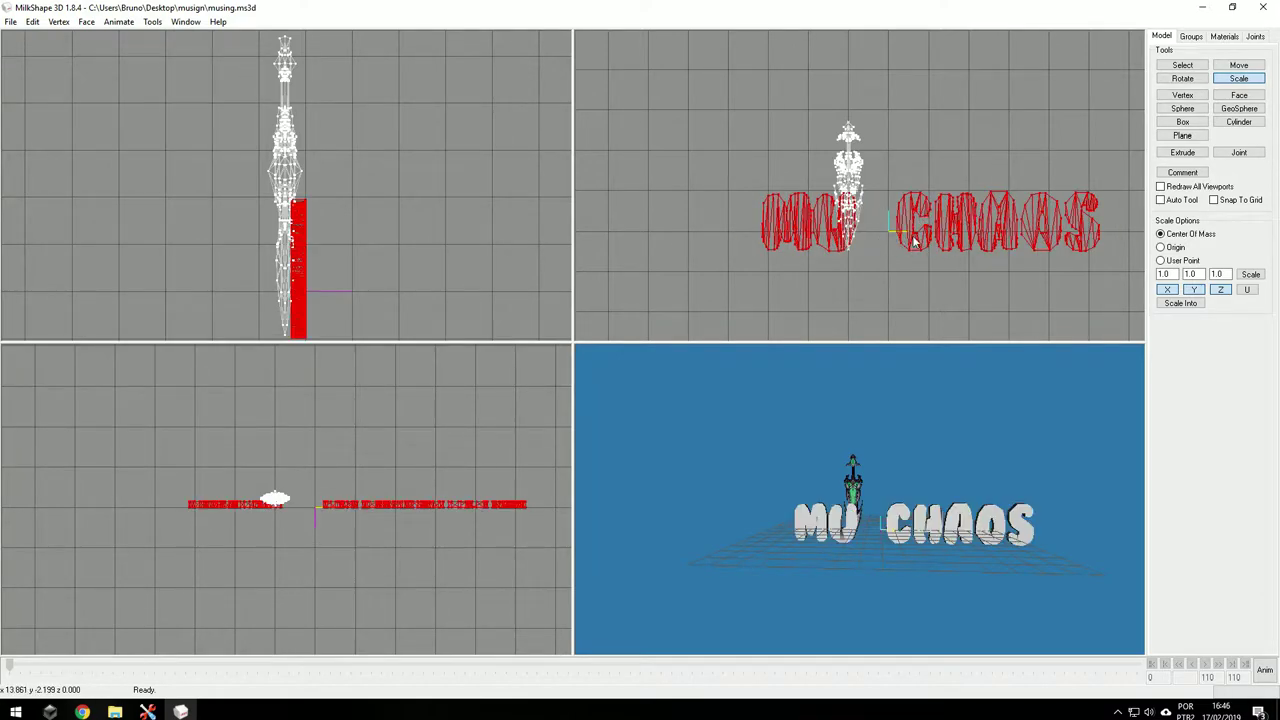
{"action": "left_click", "coordinate": [1238, 65]}
{"action": "left_click_drag", "start_coordinate": [997, 226], "coordinate": [968, 195]}
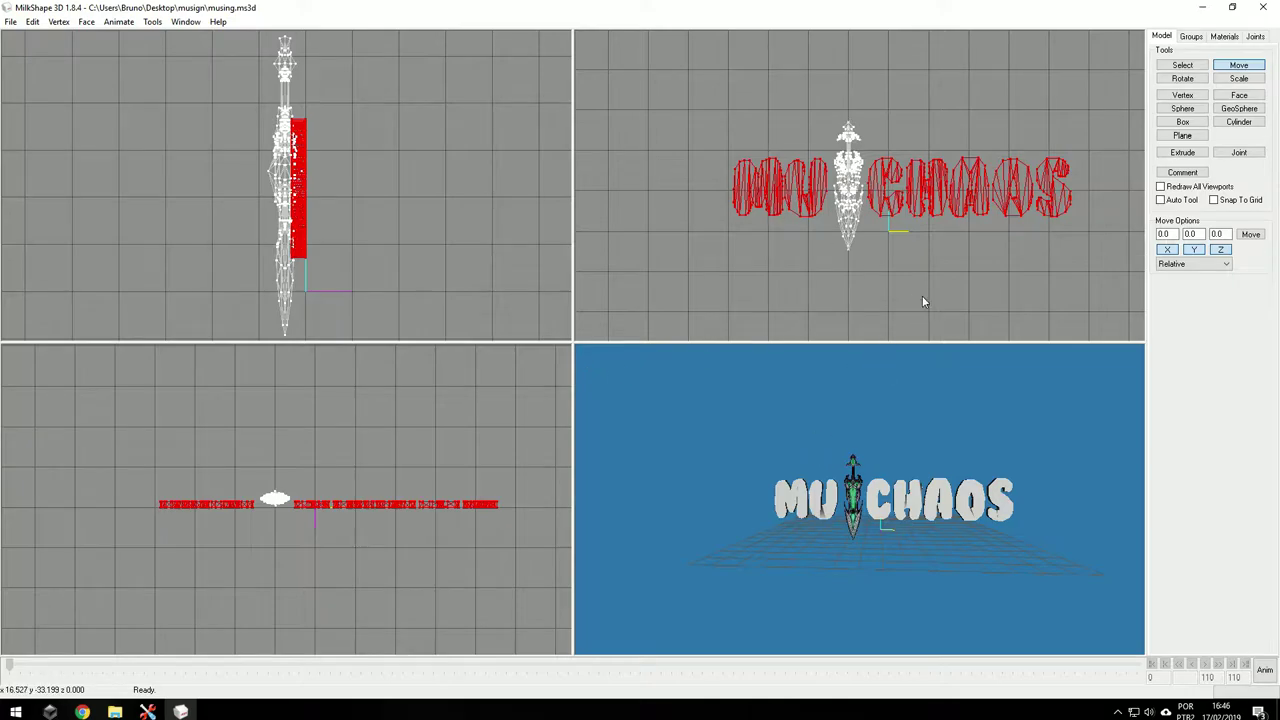
- Deselect the text and set the three wireframe viewports' projections to Left, Front and Top
{"action": "left_click", "coordinate": [1183, 65]}
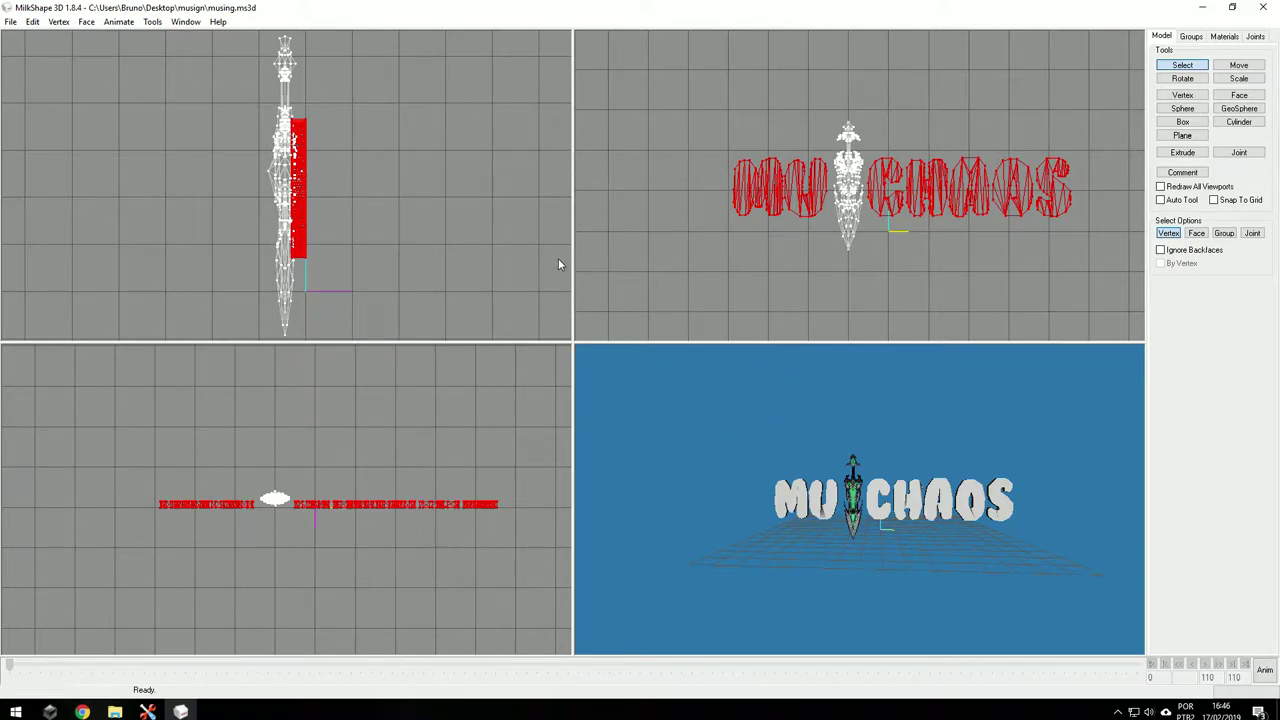
{"action": "right_click", "coordinate": [401, 196]}
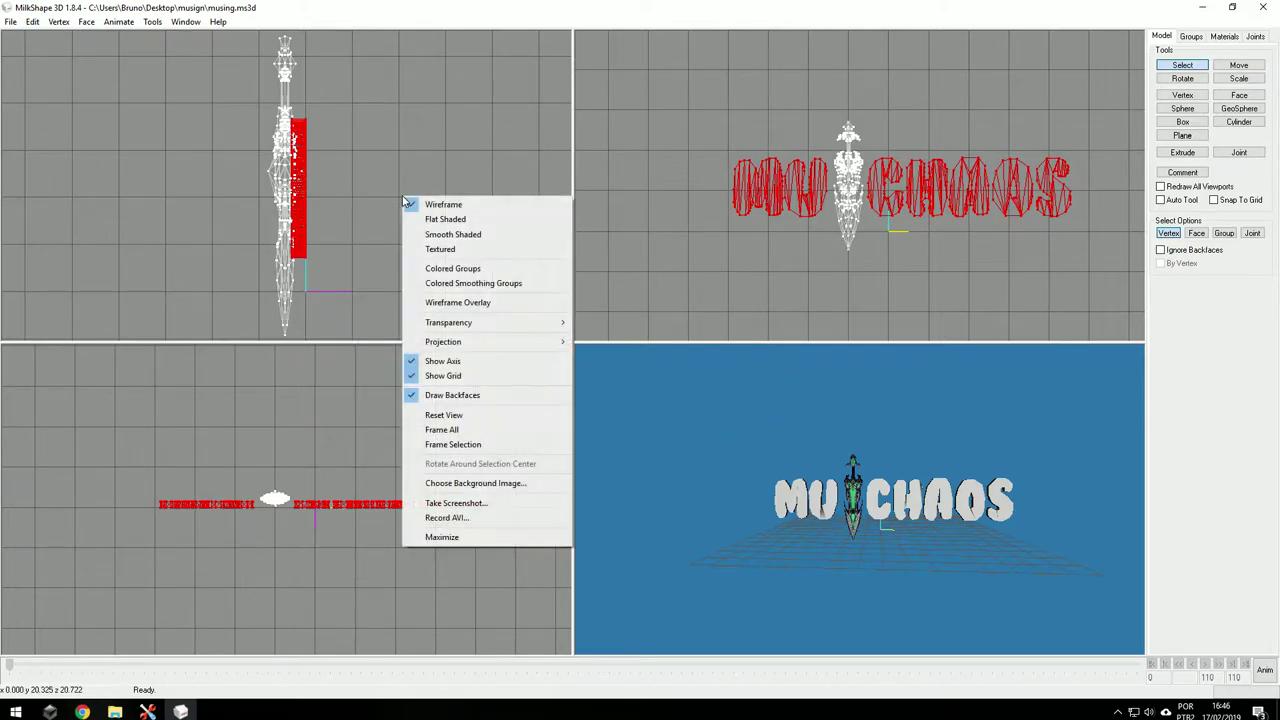
{"action": "mouse_move", "coordinate": [422, 343]}
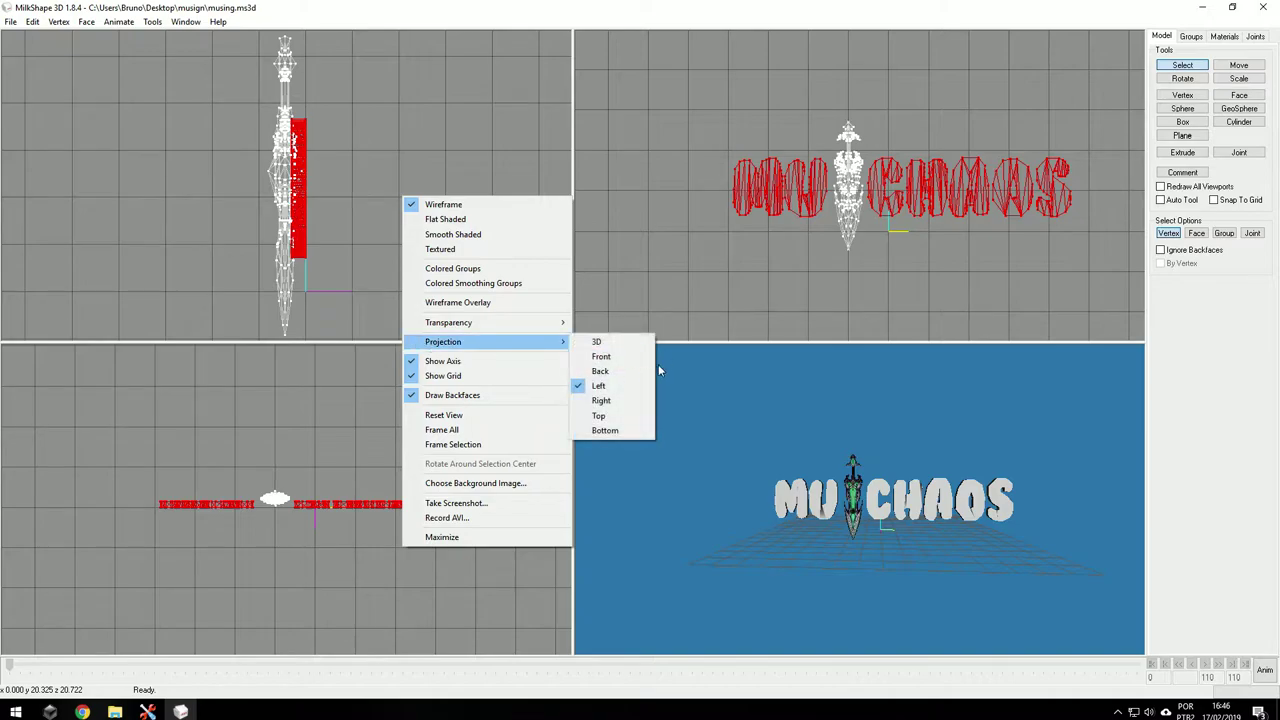
{"action": "left_click", "coordinate": [597, 388]}
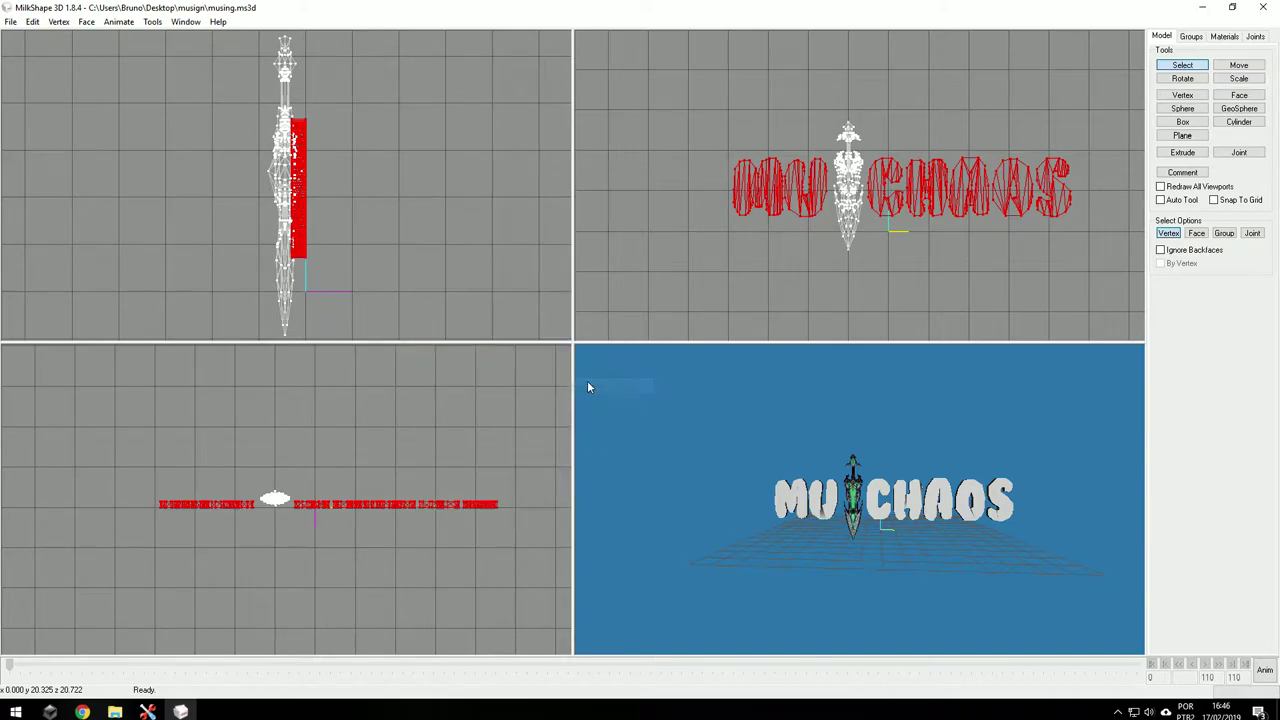
{"action": "right_click", "coordinate": [694, 213]}
{"action": "mouse_move", "coordinate": [729, 362]}
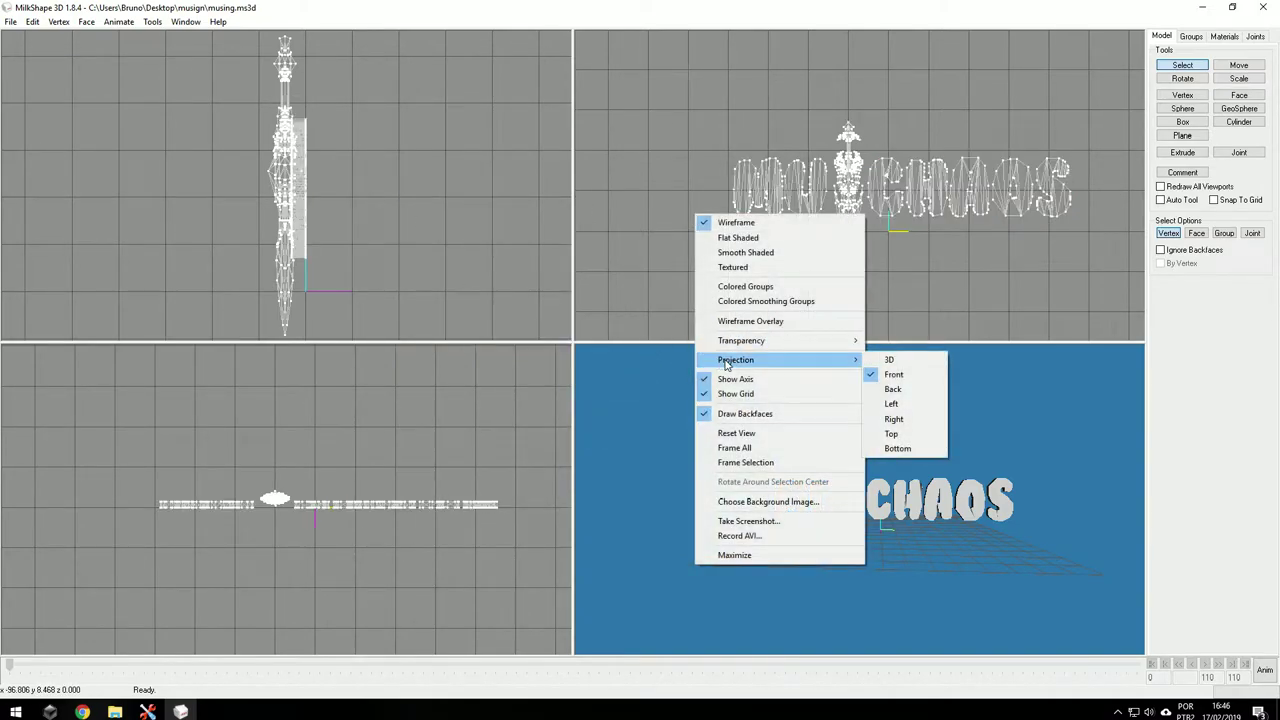
{"action": "left_click", "coordinate": [895, 375]}
{"action": "right_click", "coordinate": [394, 411]}
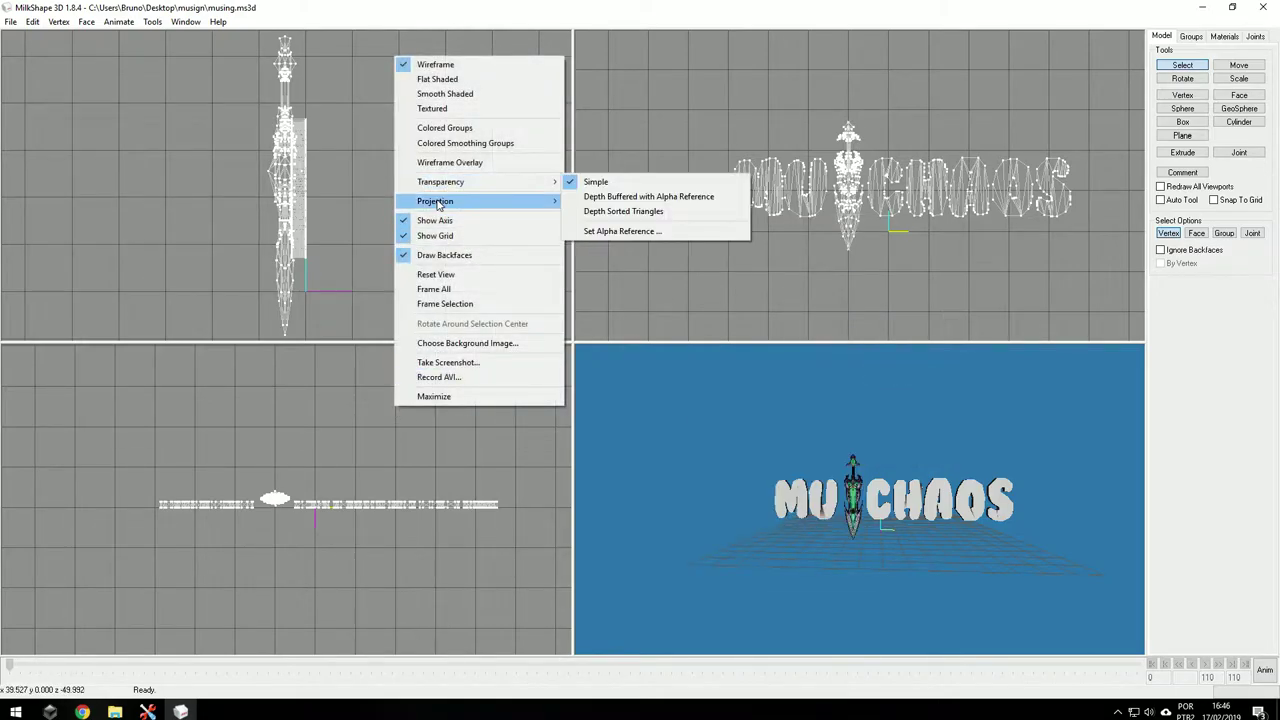
{"action": "mouse_move", "coordinate": [491, 203]}
{"action": "left_click", "coordinate": [588, 276]}
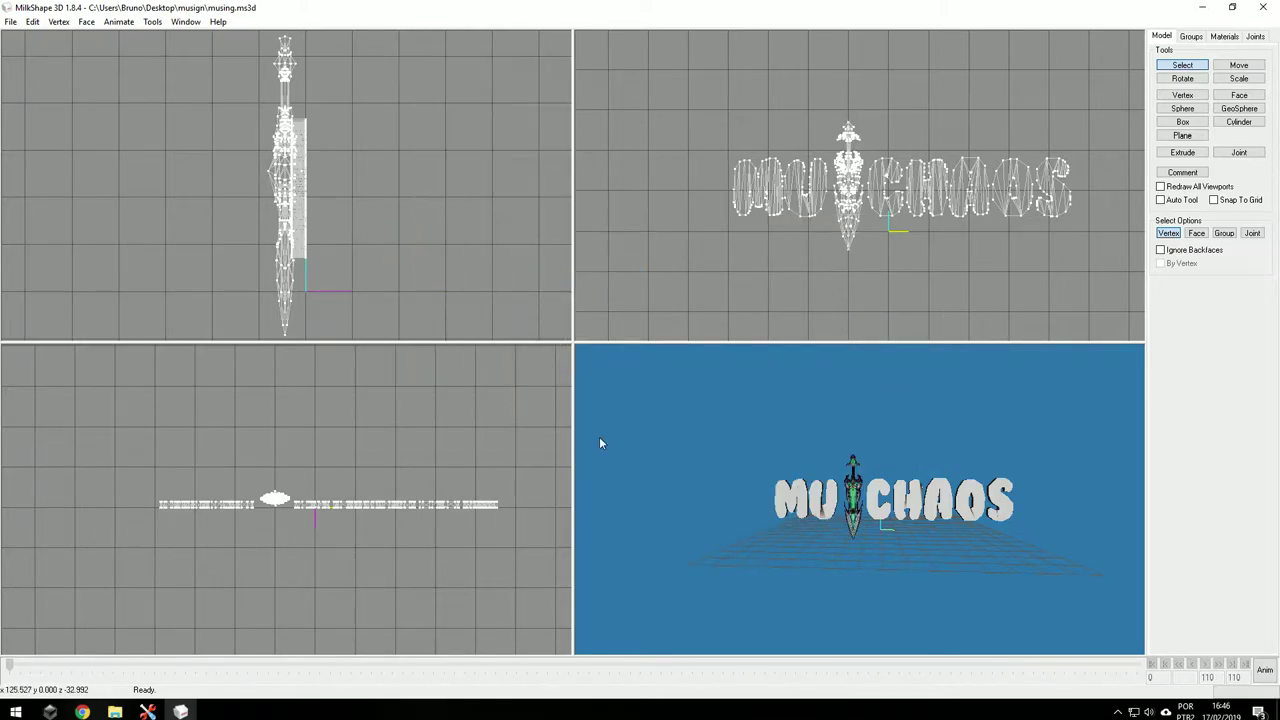
- Set the 3D perspective viewport's display mode to Textured
{"action": "right_click", "coordinate": [736, 415]}
{"action": "mouse_move", "coordinate": [807, 217]}
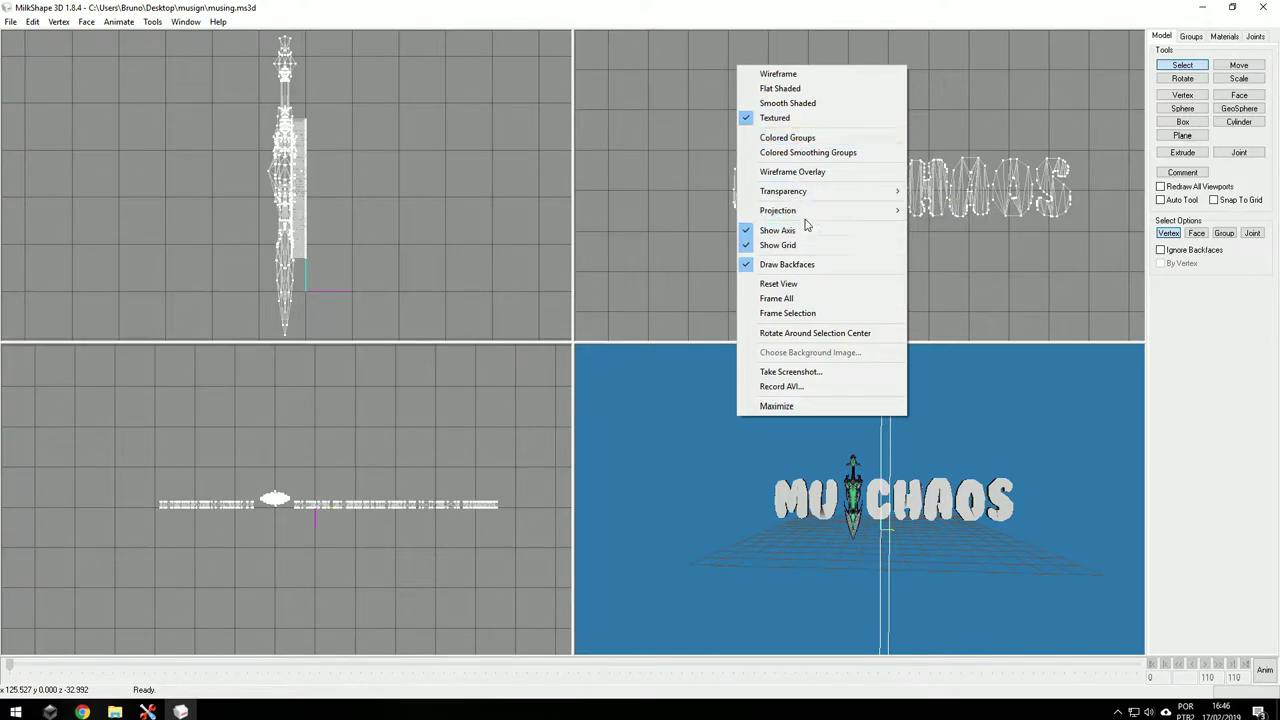
{"action": "mouse_move", "coordinate": [880, 199]}
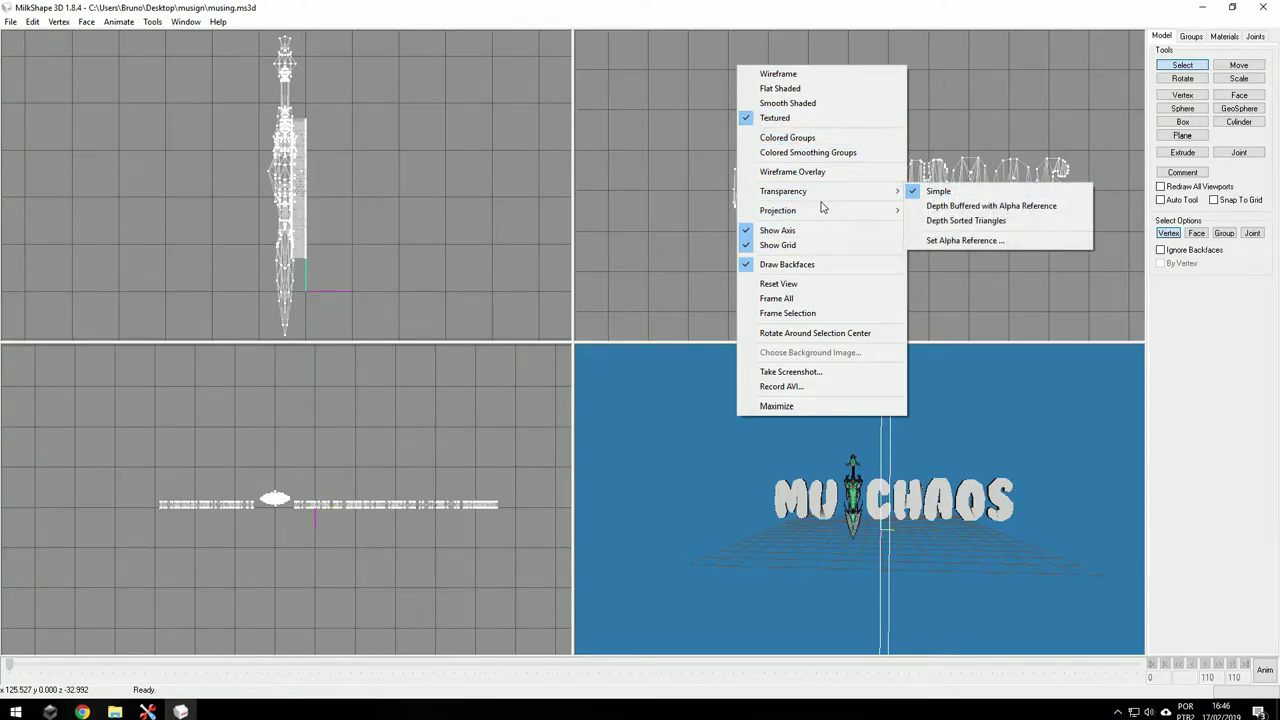
{"action": "mouse_move", "coordinate": [826, 211]}
{"action": "right_click", "coordinate": [734, 426]}
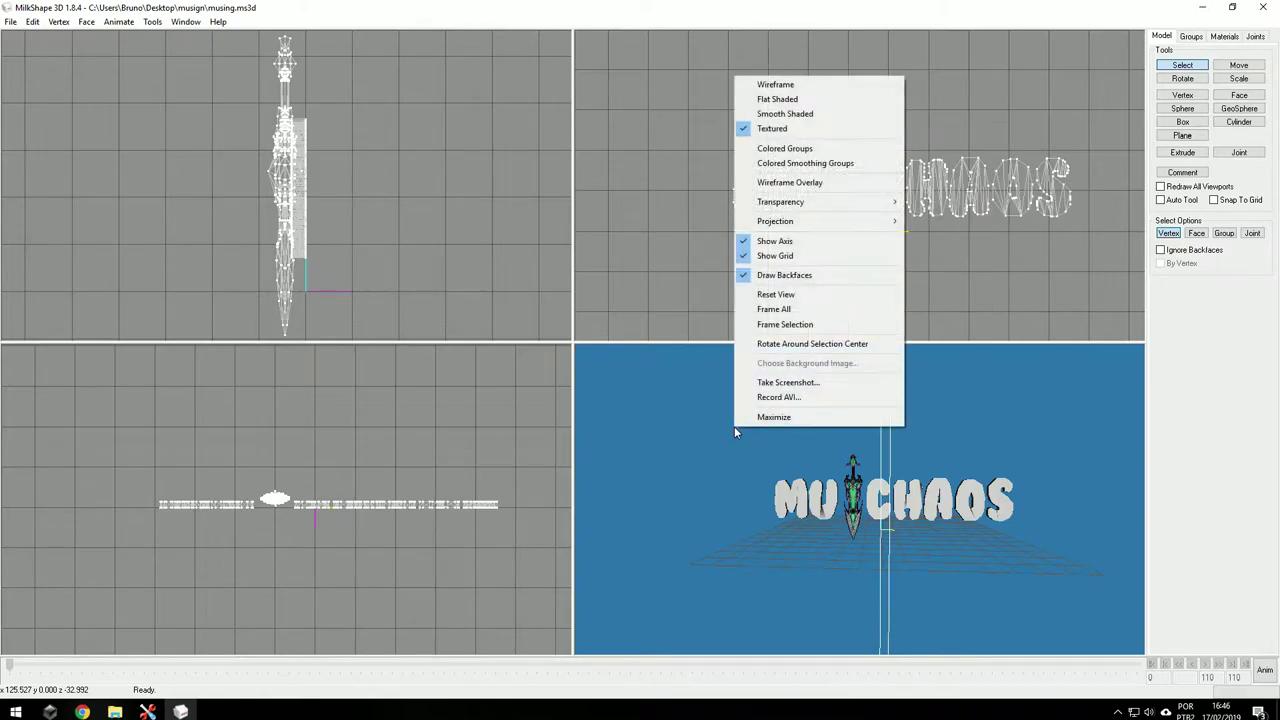
{"action": "left_click", "coordinate": [765, 128]}
{"action": "right_click", "coordinate": [738, 424]}
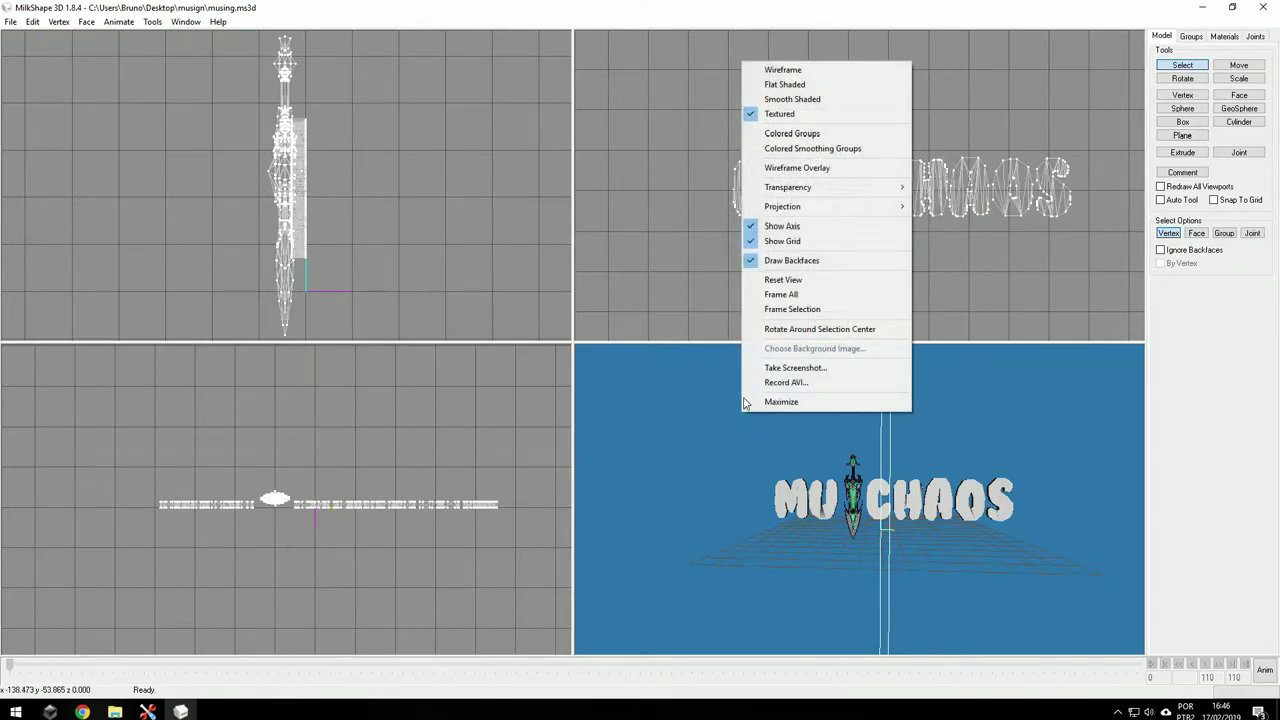
{"action": "left_click", "coordinate": [770, 118]}
- Orbit the 3D view and play the animation to check how the sword moves around the lettering, stopping it when done
{"action": "left_click_drag", "start_coordinate": [906, 503], "coordinate": [880, 400]}
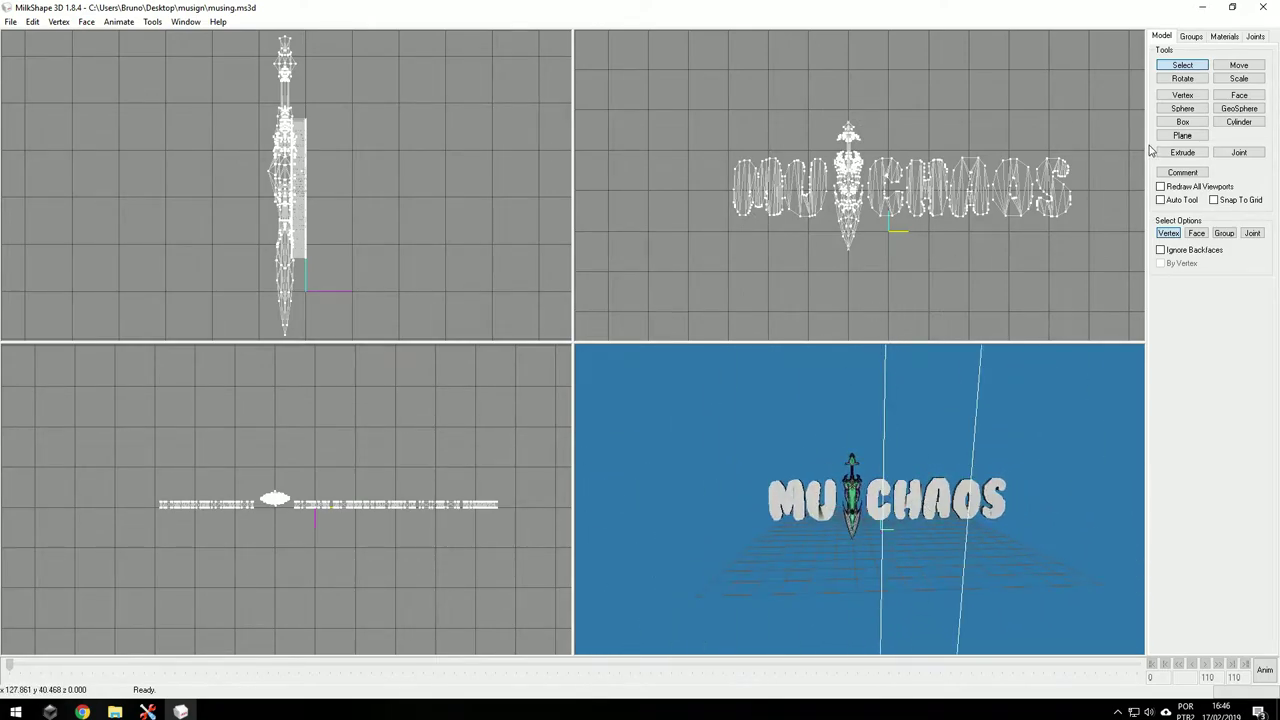
{"action": "left_click_drag", "start_coordinate": [634, 371], "coordinate": [864, 437]}
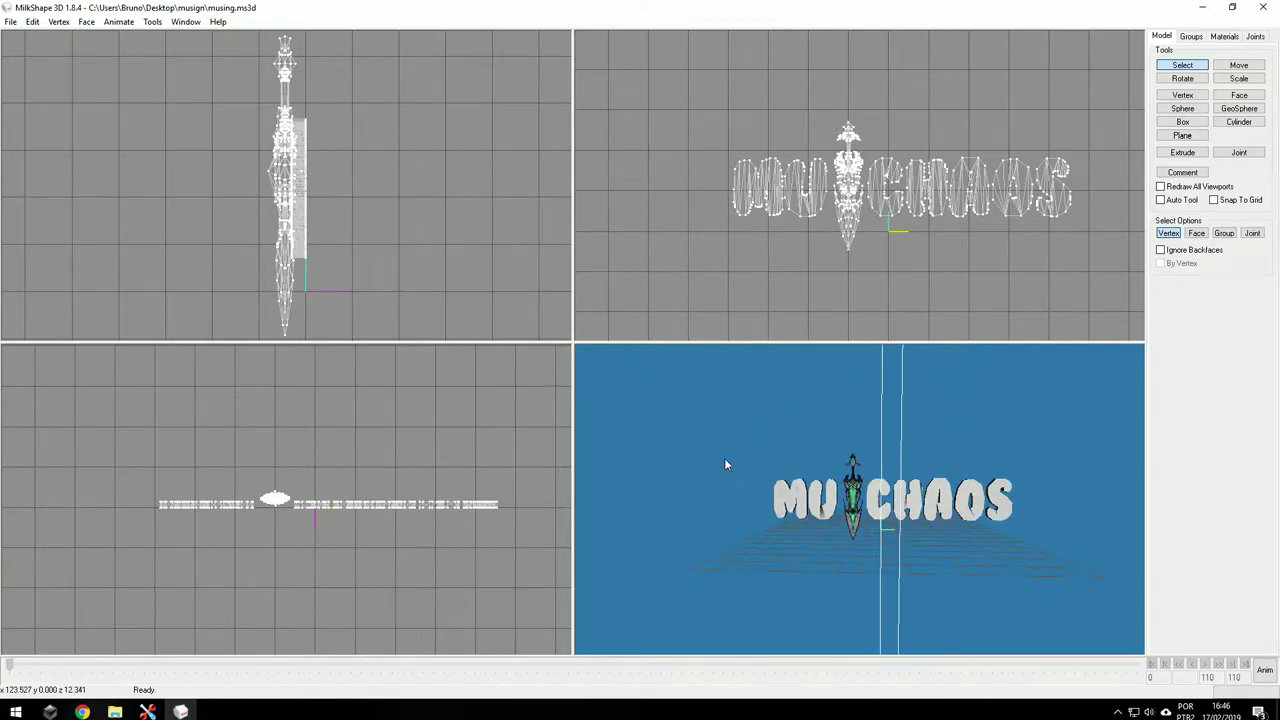
{"action": "left_click", "coordinate": [1265, 669]}
{"action": "left_click", "coordinate": [1205, 664]}
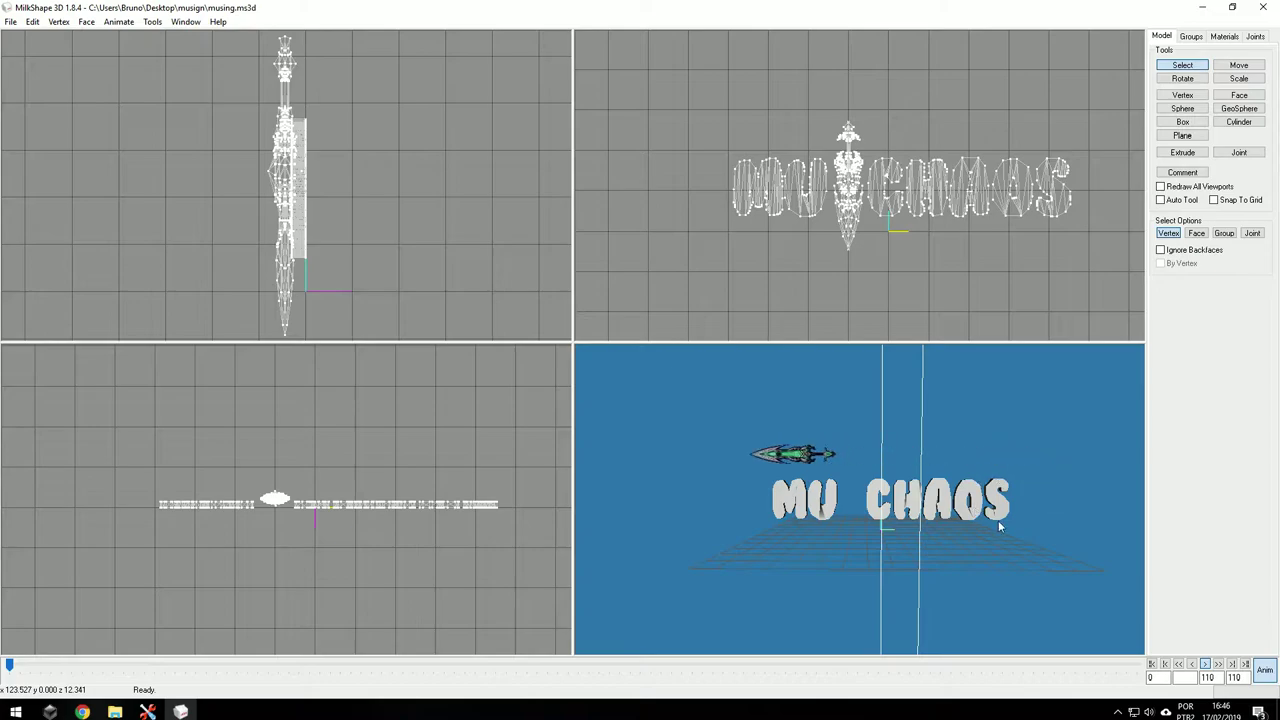
{"action": "left_click", "coordinate": [1265, 667]}
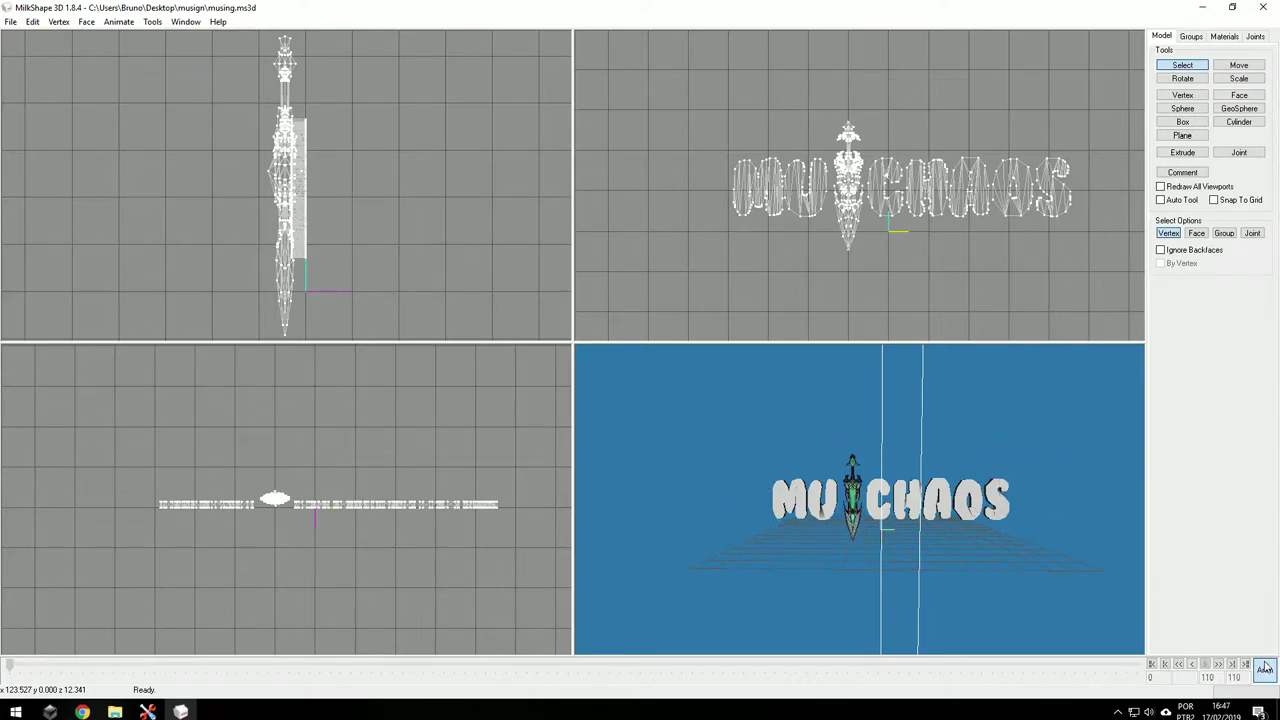
- Scale the MU CHAOS text group down to about 70% of its width, recentre the gap between the words on the sword, and deselect it
{"action": "left_click", "coordinate": [1191, 37]}
{"action": "double_click", "coordinate": [1168, 61]}
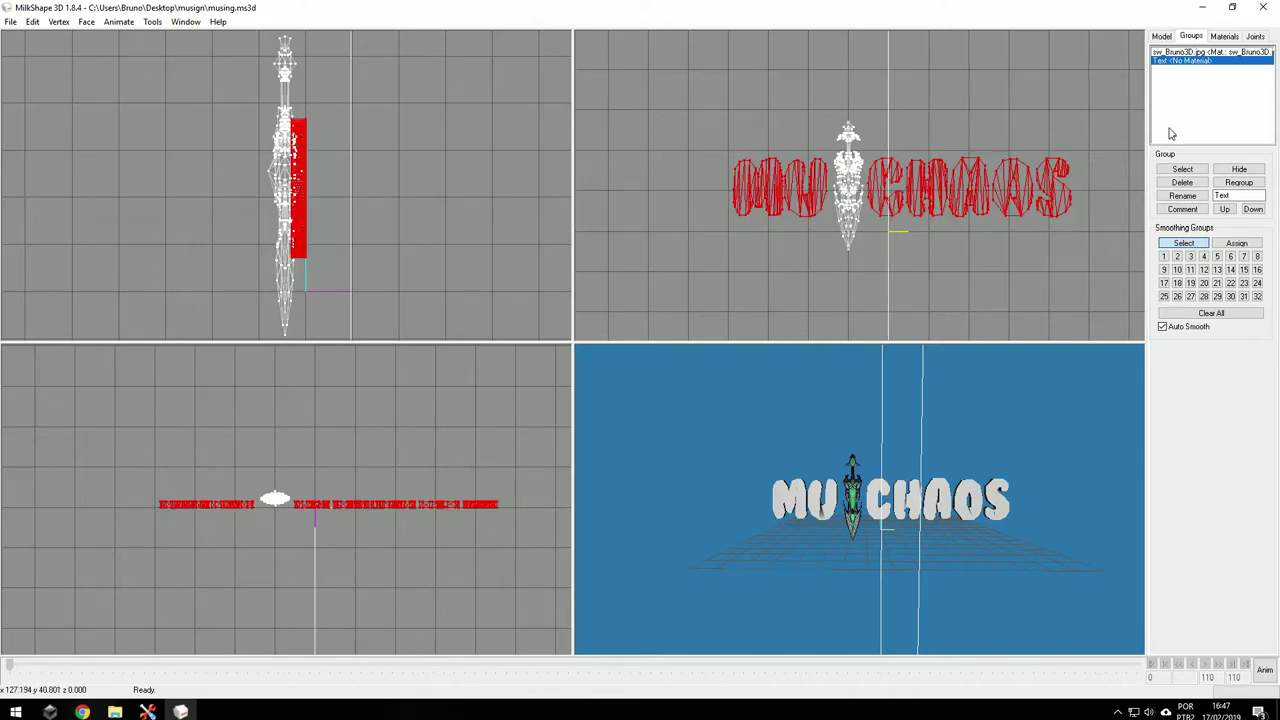
{"action": "left_click", "coordinate": [1162, 37]}
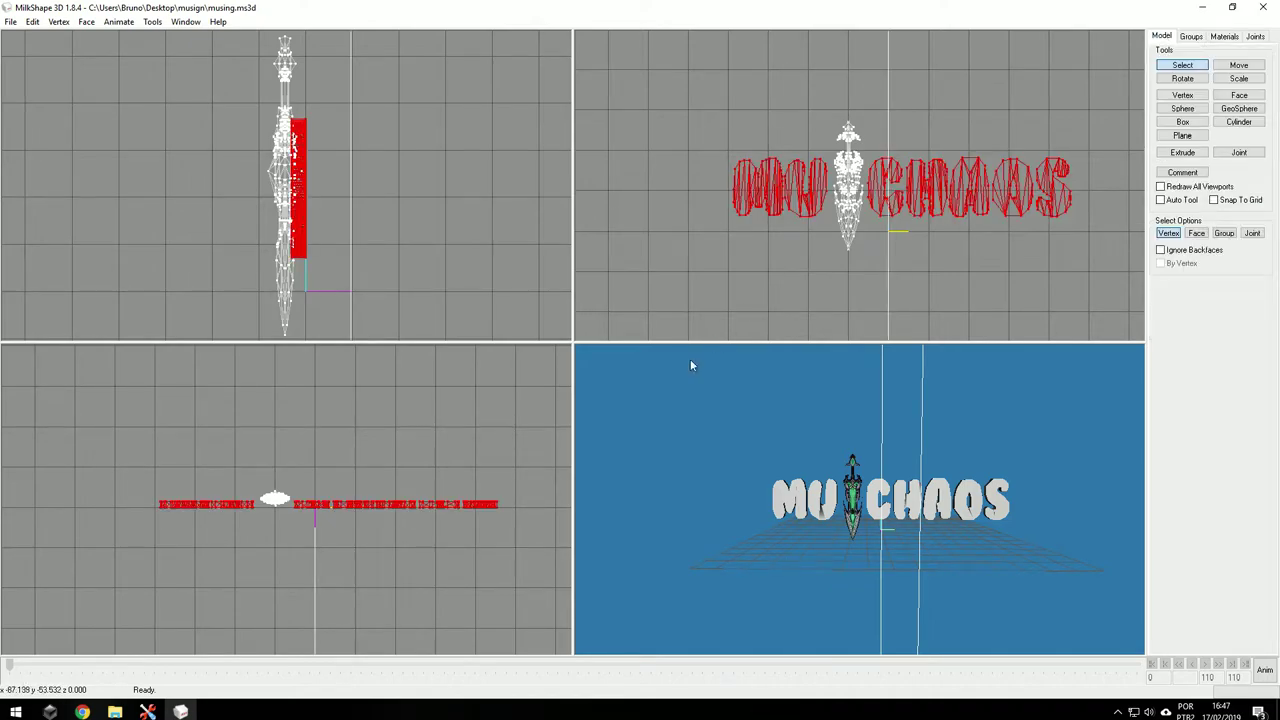
{"action": "left_click", "coordinate": [1238, 78]}
{"action": "left_click_drag", "start_coordinate": [1018, 195], "coordinate": [880, 228]}
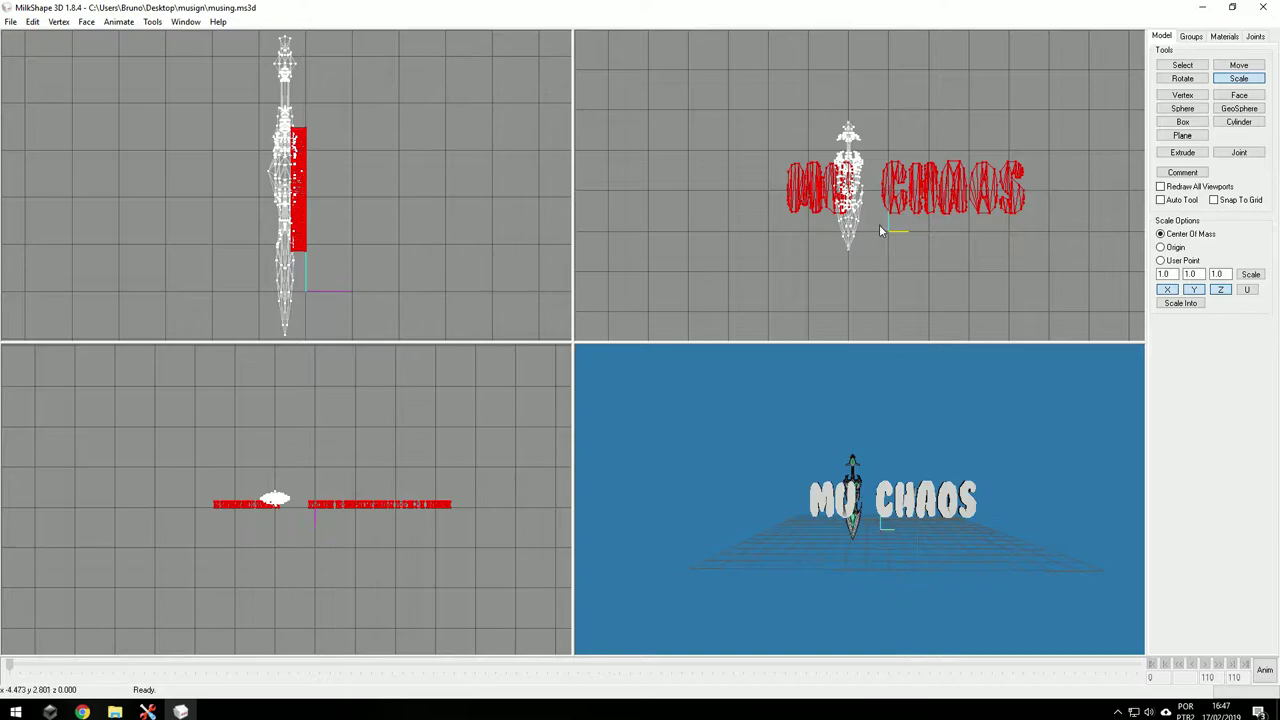
{"action": "left_click", "coordinate": [1248, 66]}
{"action": "left_click_drag", "start_coordinate": [966, 205], "coordinate": [948, 205]}
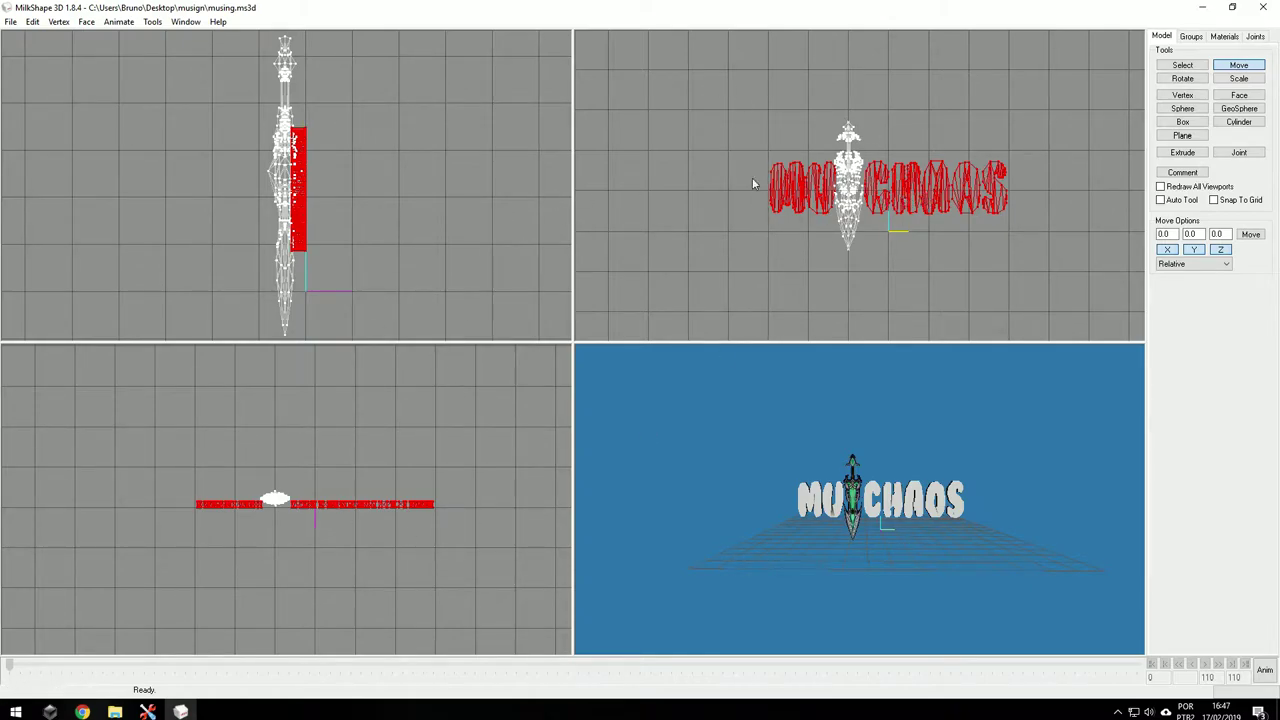
{"action": "left_click_drag", "start_coordinate": [884, 190], "coordinate": [882, 190]}
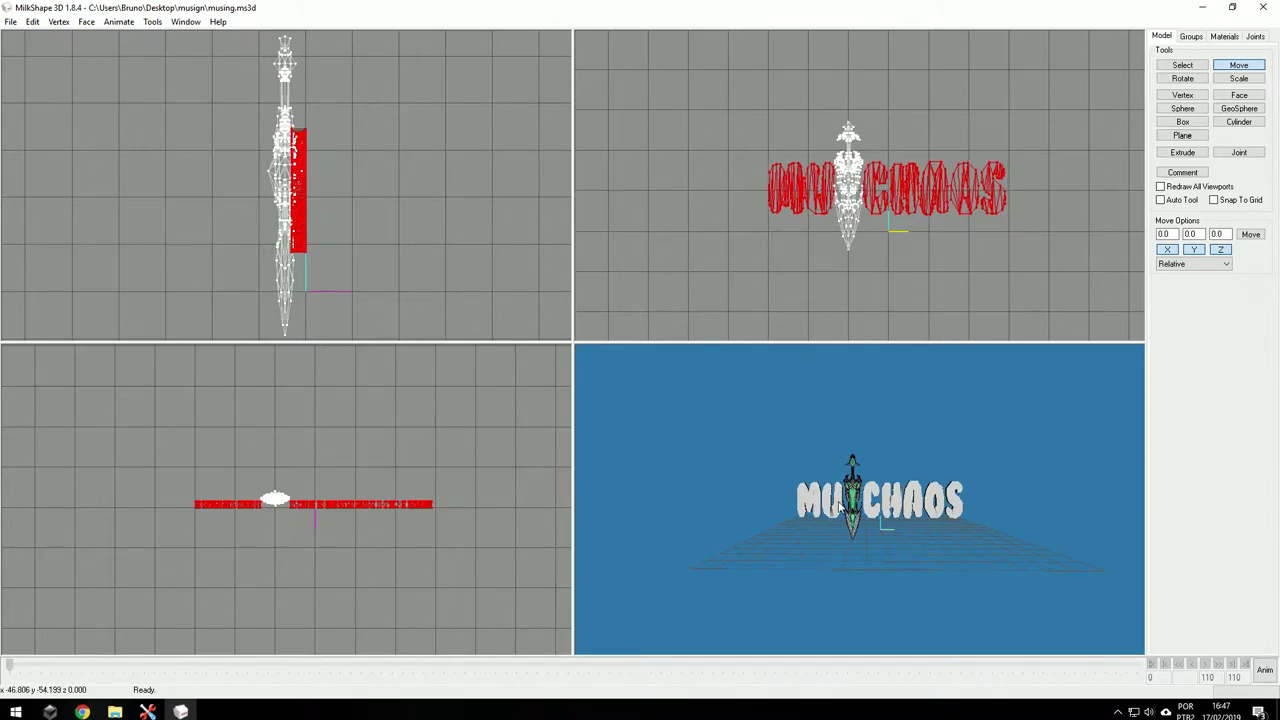
{"action": "left_click", "coordinate": [1180, 66]}
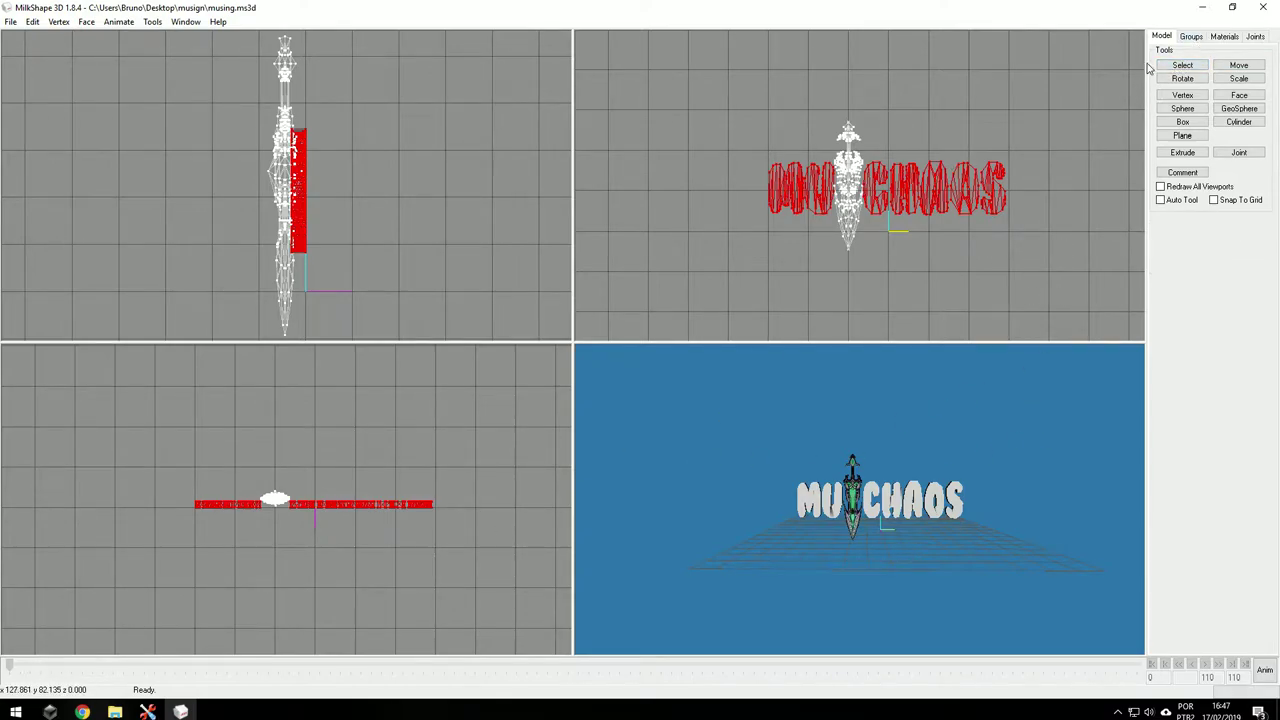
{"action": "left_click", "coordinate": [1186, 38]}
{"action": "double_click", "coordinate": [1164, 66]}
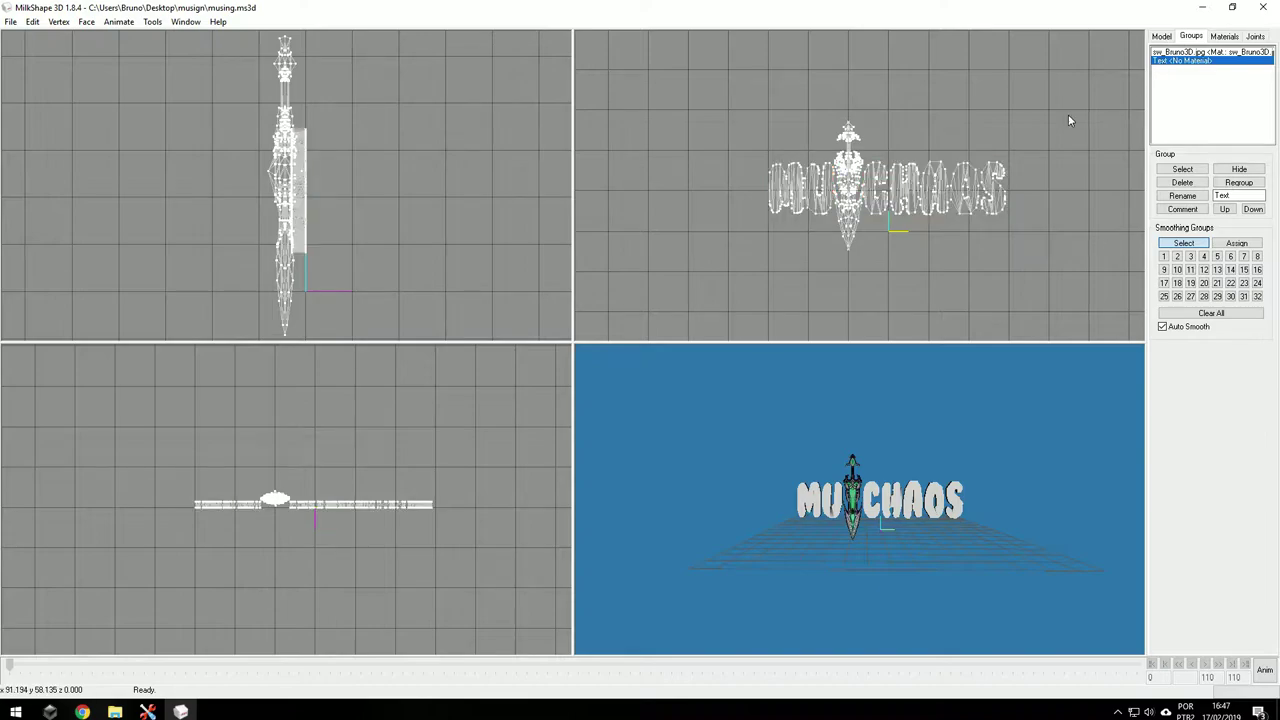
- Play the sword animation again against the narrowed MU CHAOS lettering and leave animation mode
{"action": "left_click", "coordinate": [1161, 37]}
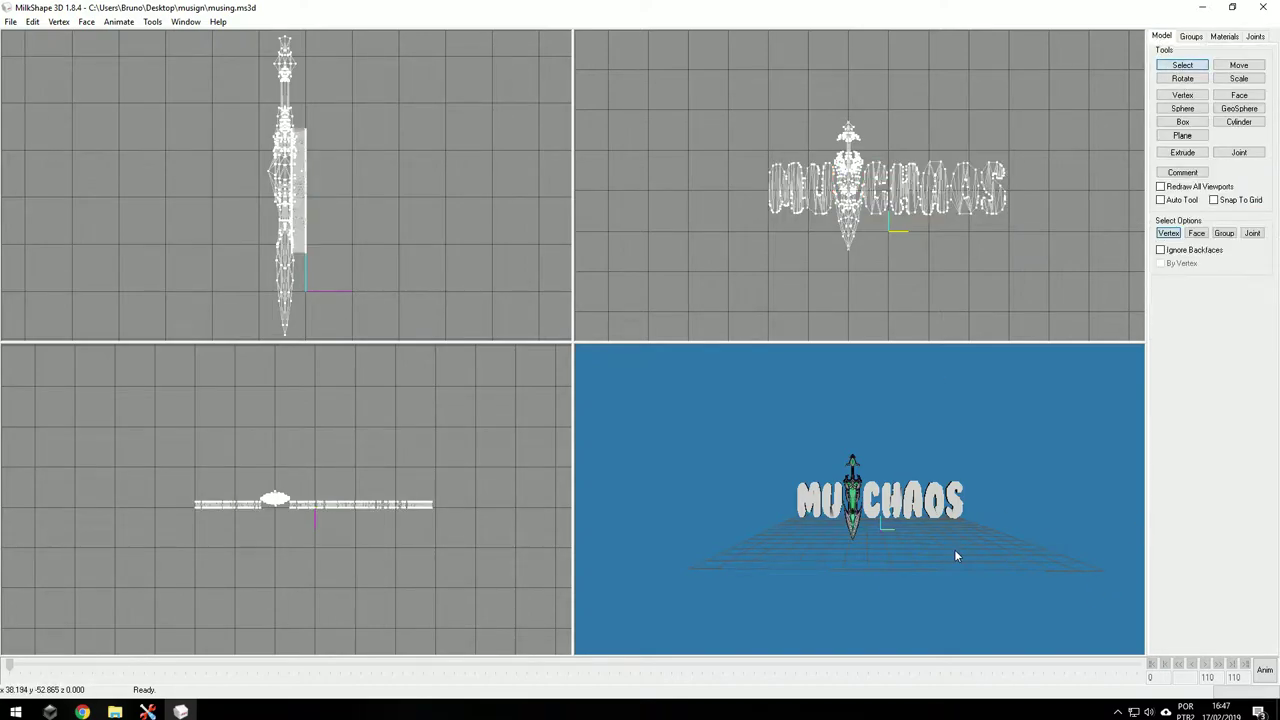
{"action": "left_click", "coordinate": [1265, 670]}
{"action": "left_click", "coordinate": [1205, 664]}
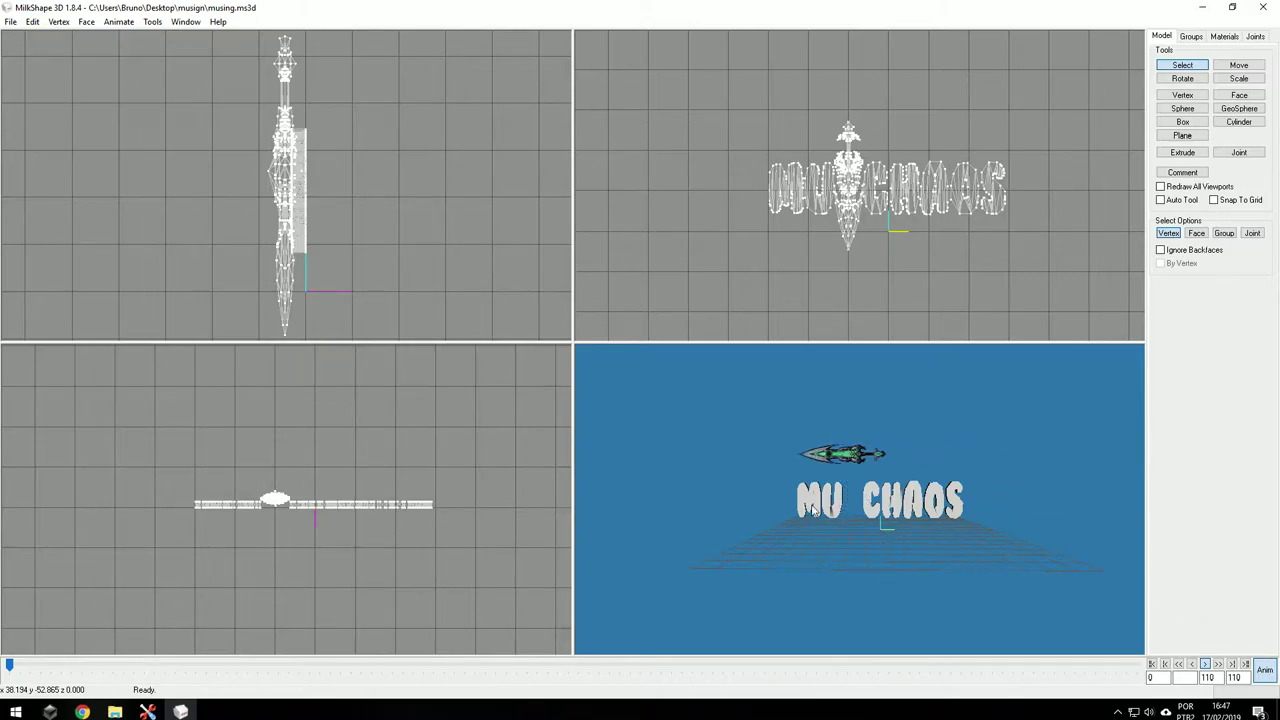
{"action": "left_click", "coordinate": [1265, 669]}
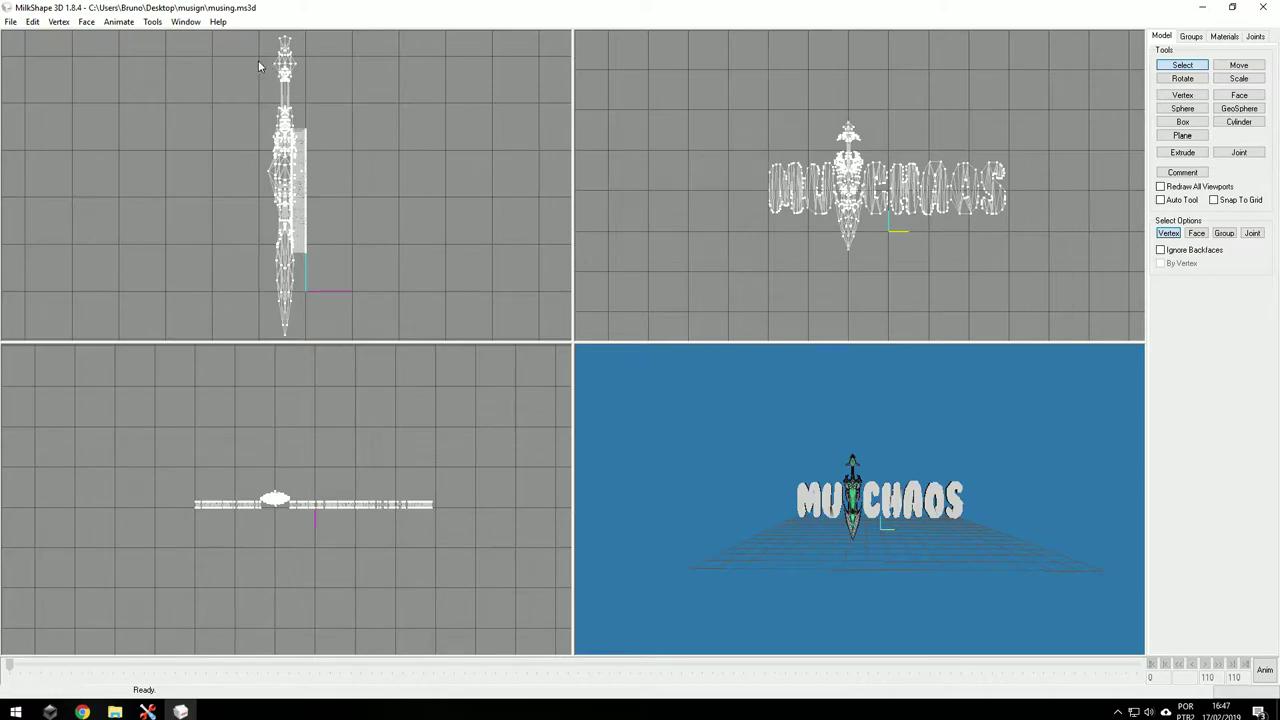
- Select the Text group and clear the FOGO.jpg texture from Material03
{"action": "left_click", "coordinate": [1190, 36]}
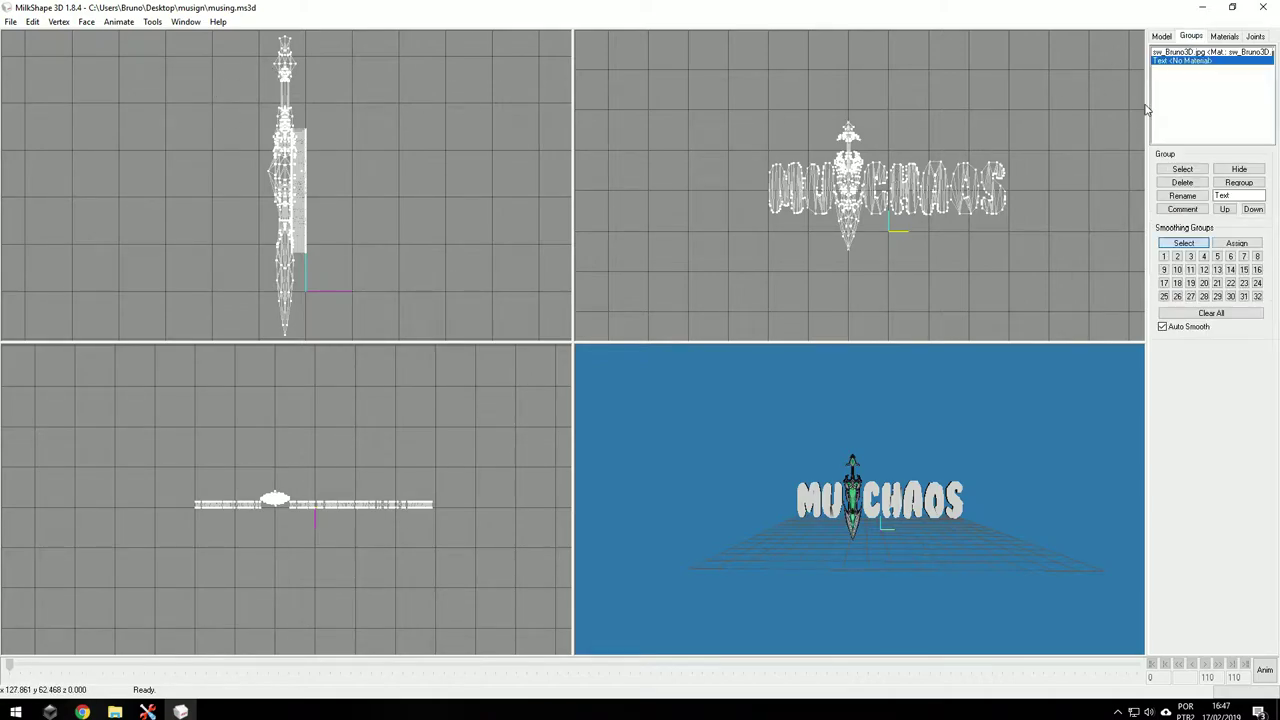
{"action": "double_click", "coordinate": [1165, 61]}
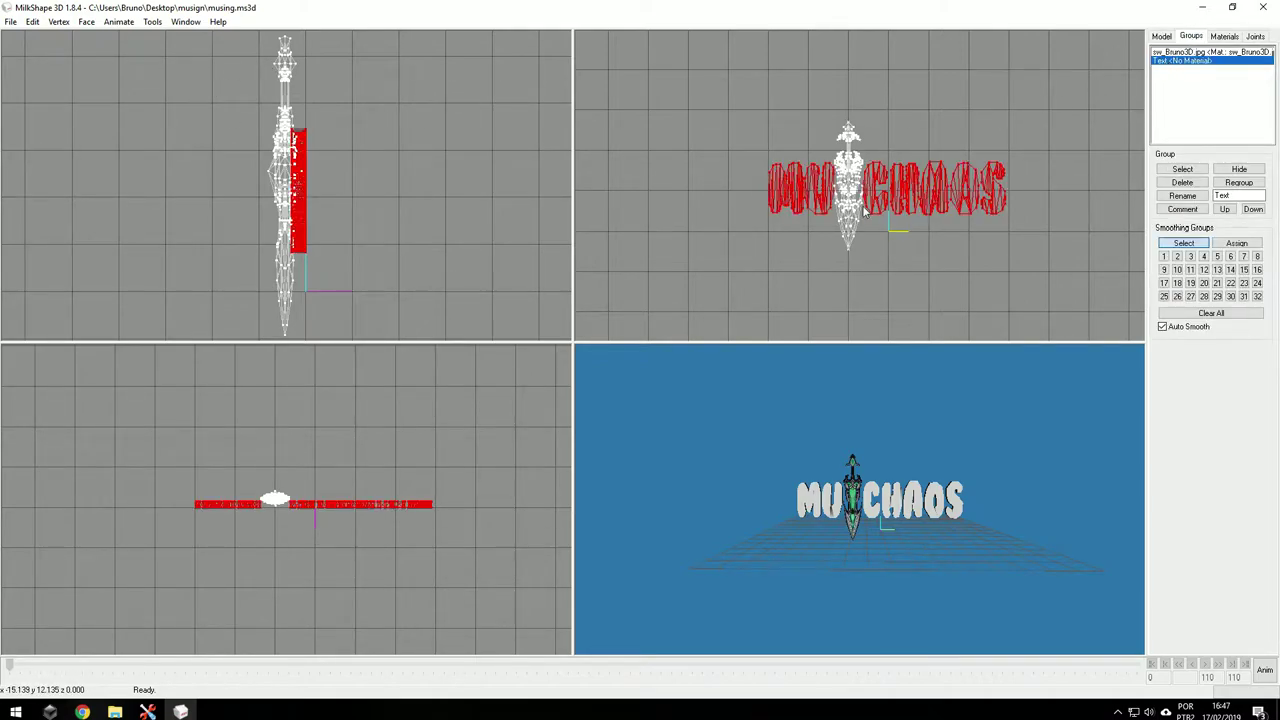
{"action": "left_click", "coordinate": [1224, 36]}
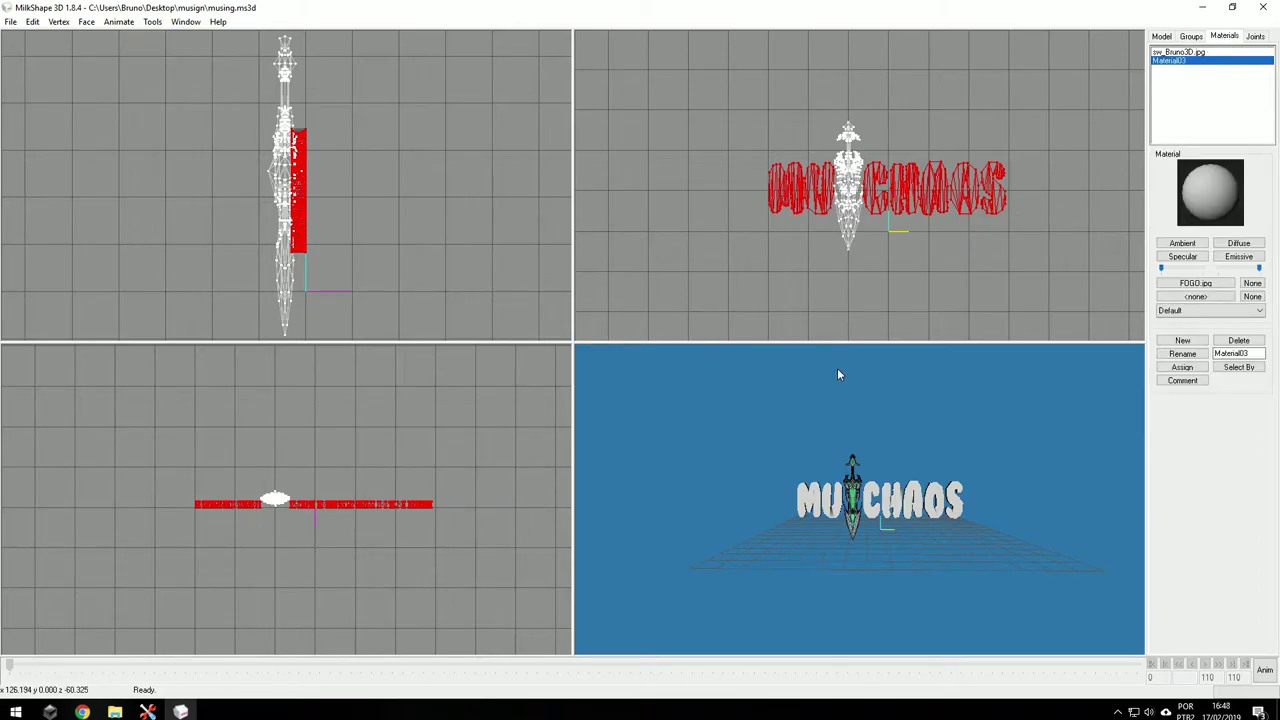
{"action": "left_click", "coordinate": [1252, 283]}
- Switch to Chrome and search Google Images for "fogo"
{"action": "left_click", "coordinate": [82, 711]}
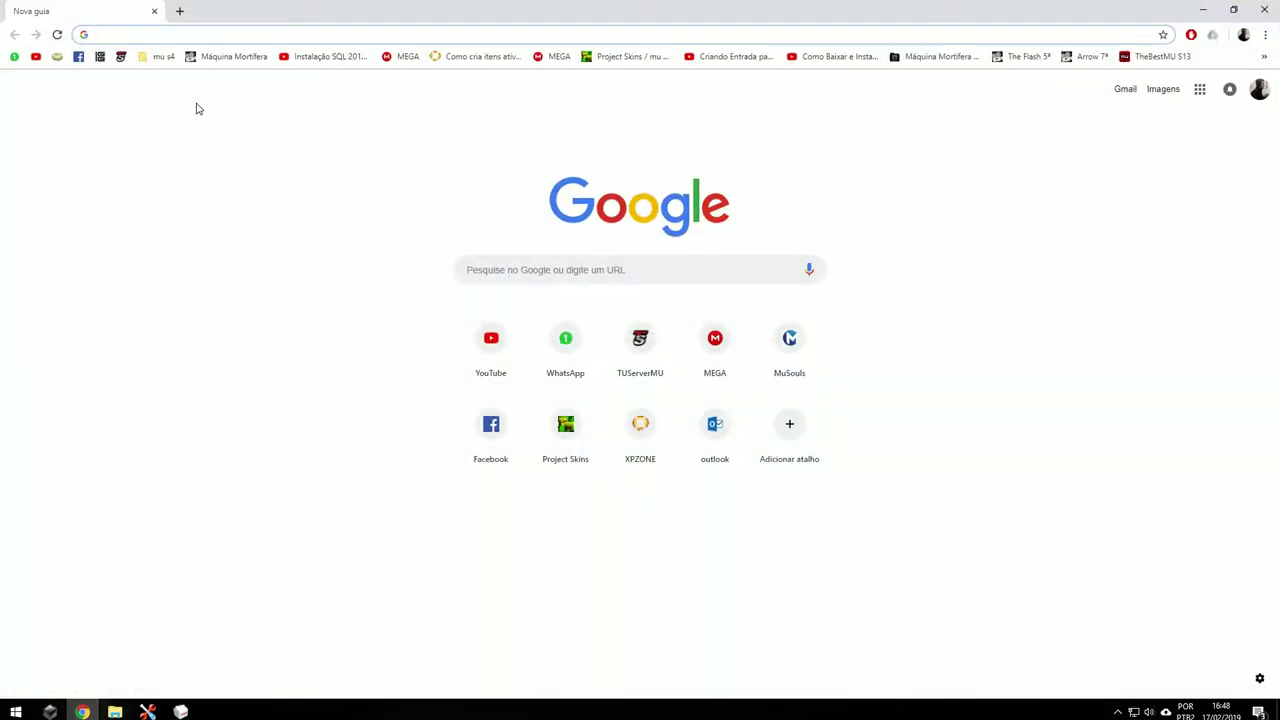
{"action": "type", "text": "FOGO"}
{"action": "key", "text": "Return"}
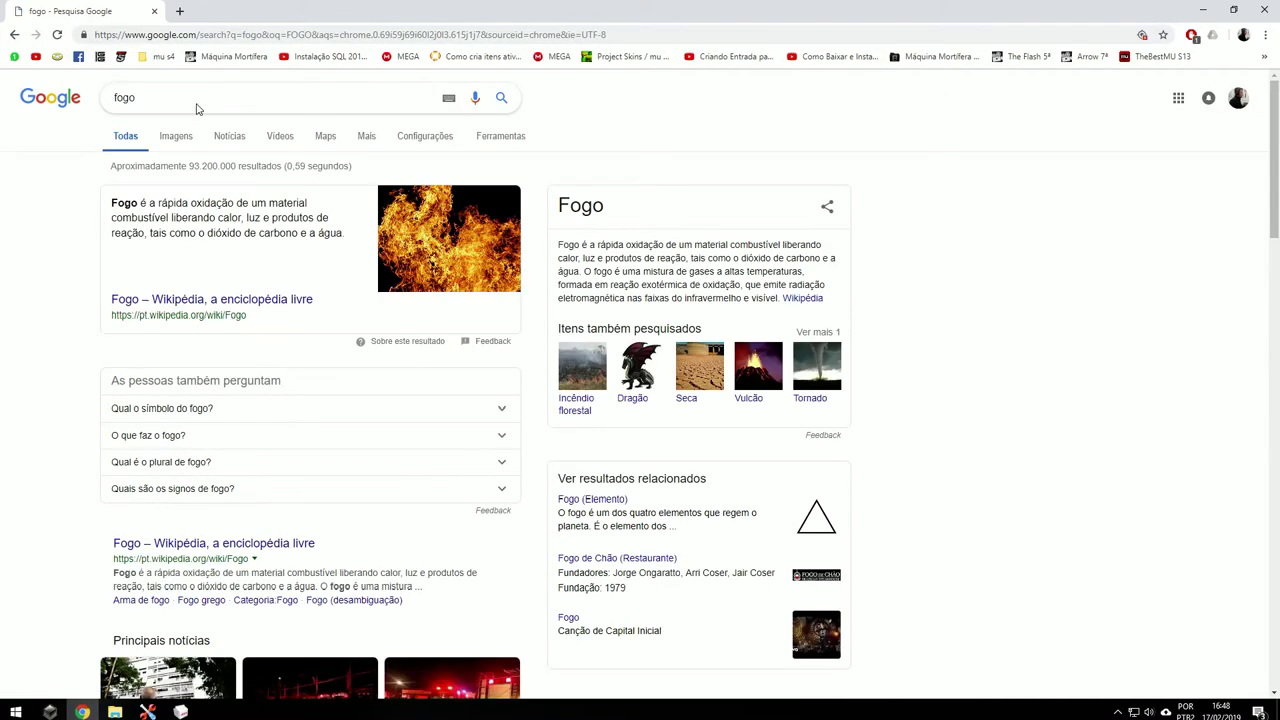
{"action": "left_click", "coordinate": [176, 136]}
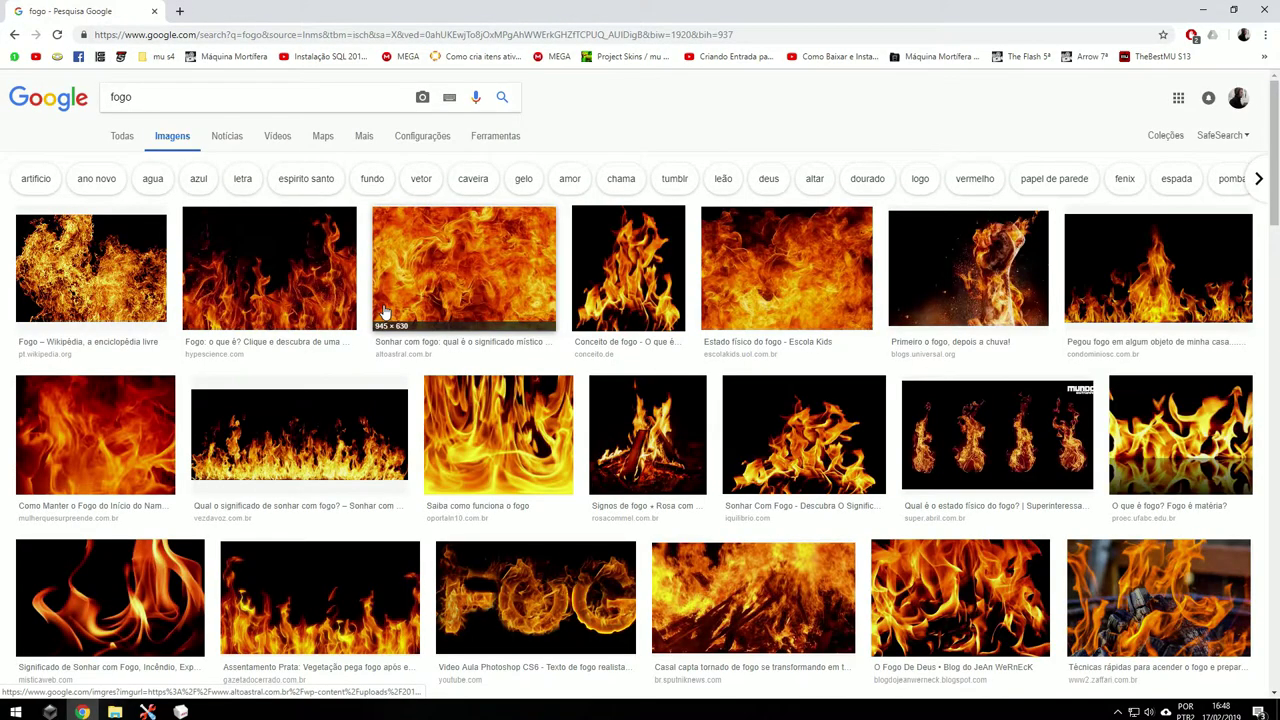
- Browse the fire image results, open "564 – Fogo no circo" and copy its image
{"action": "scroll", "coordinate": [298, 458], "scroll_direction": "down", "scroll_amount": 5}
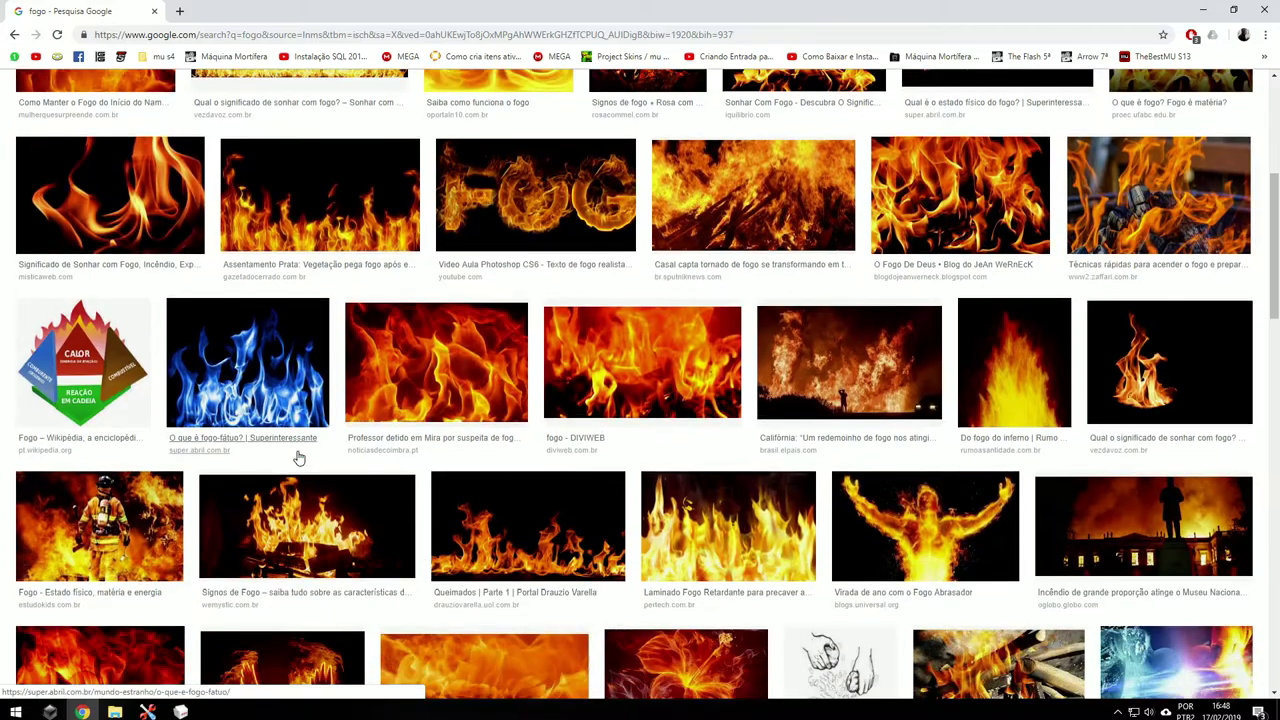
{"action": "scroll", "coordinate": [298, 458], "scroll_direction": "down", "scroll_amount": 8}
{"action": "scroll", "coordinate": [298, 458], "scroll_direction": "down", "scroll_amount": 2}
{"action": "scroll", "coordinate": [697, 530], "scroll_direction": "down", "scroll_amount": 2}
{"action": "scroll", "coordinate": [697, 530], "scroll_direction": "up", "scroll_amount": 1}
{"action": "scroll", "coordinate": [646, 492], "scroll_direction": "up", "scroll_amount": 1}
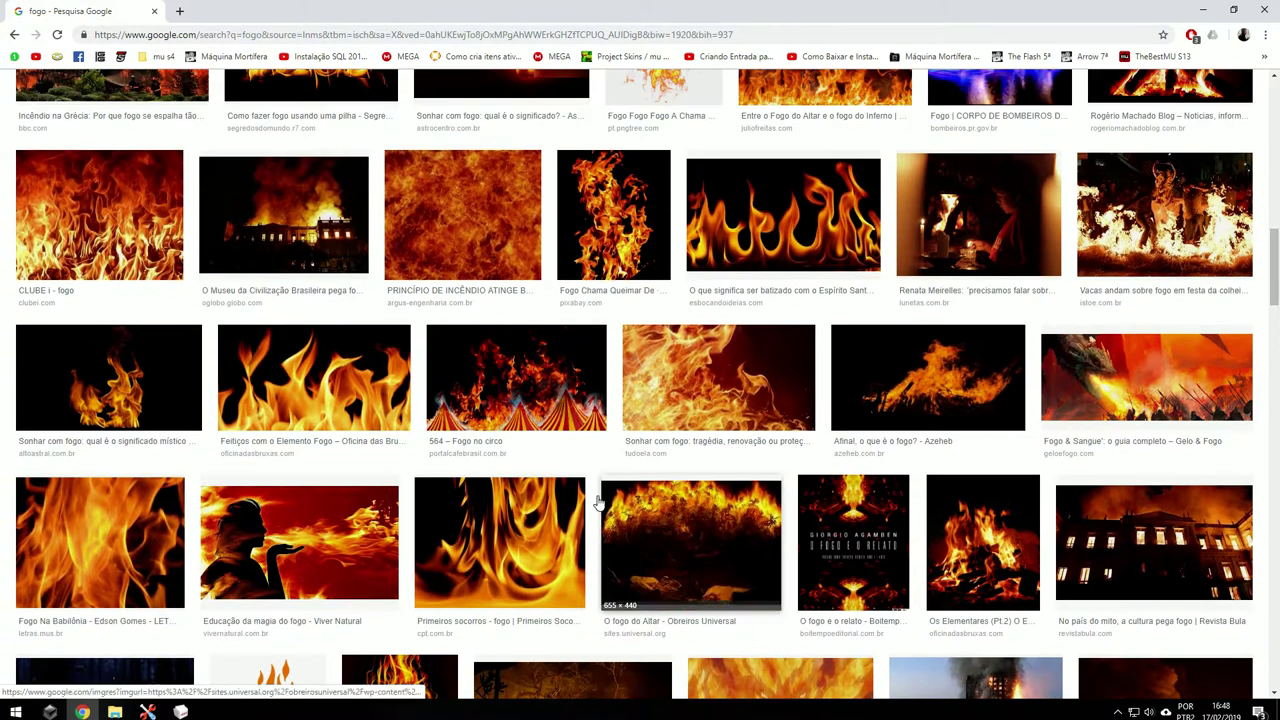
{"action": "left_click", "coordinate": [585, 394]}
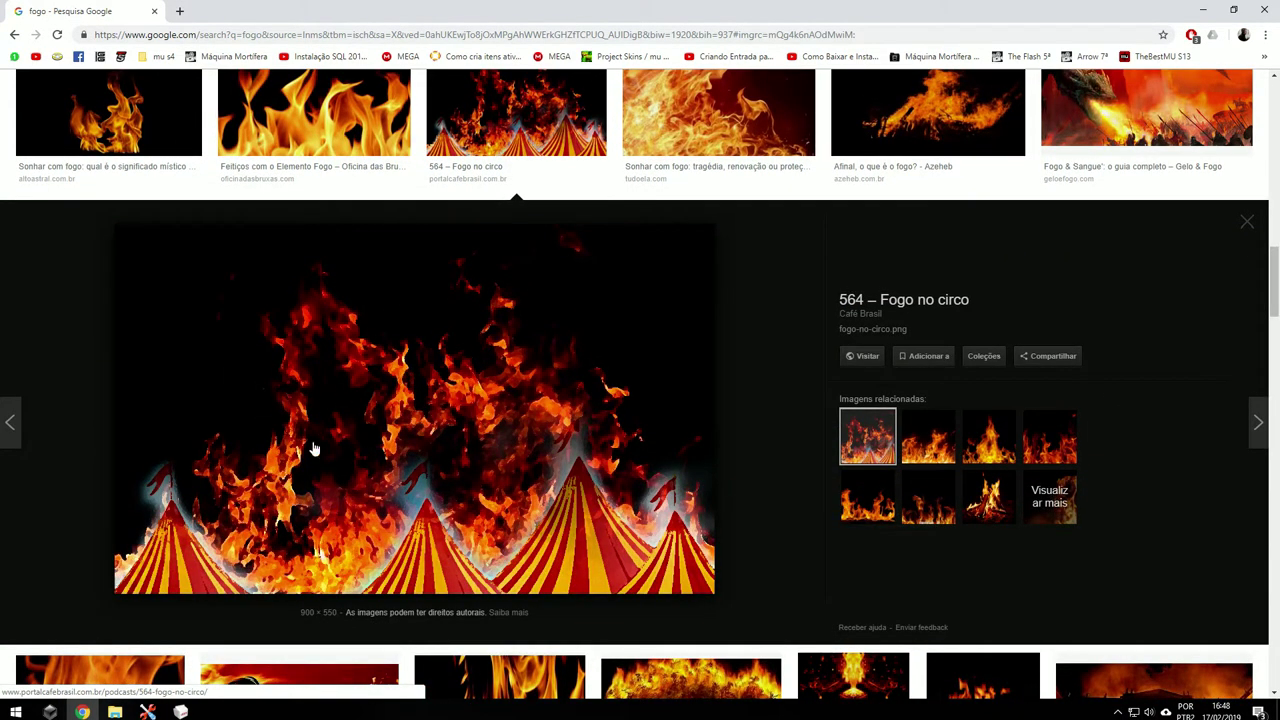
{"action": "right_click", "coordinate": [498, 396]}
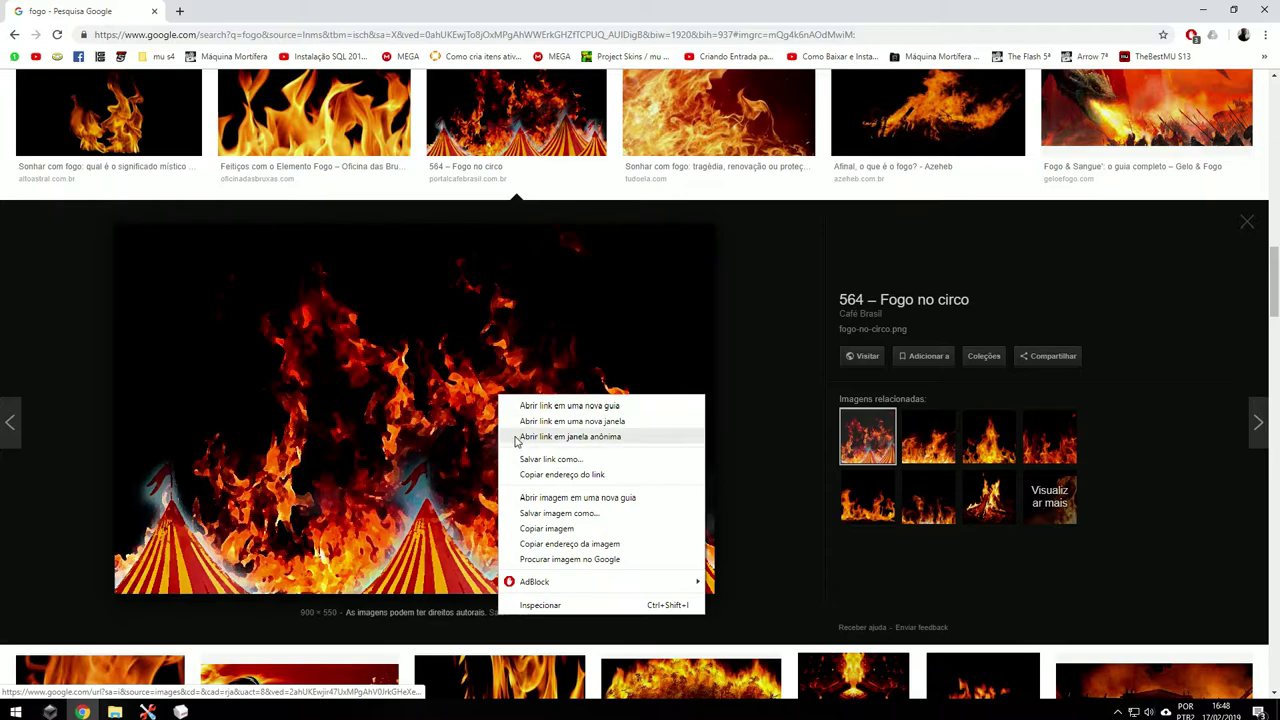
{"action": "left_click", "coordinate": [548, 528]}
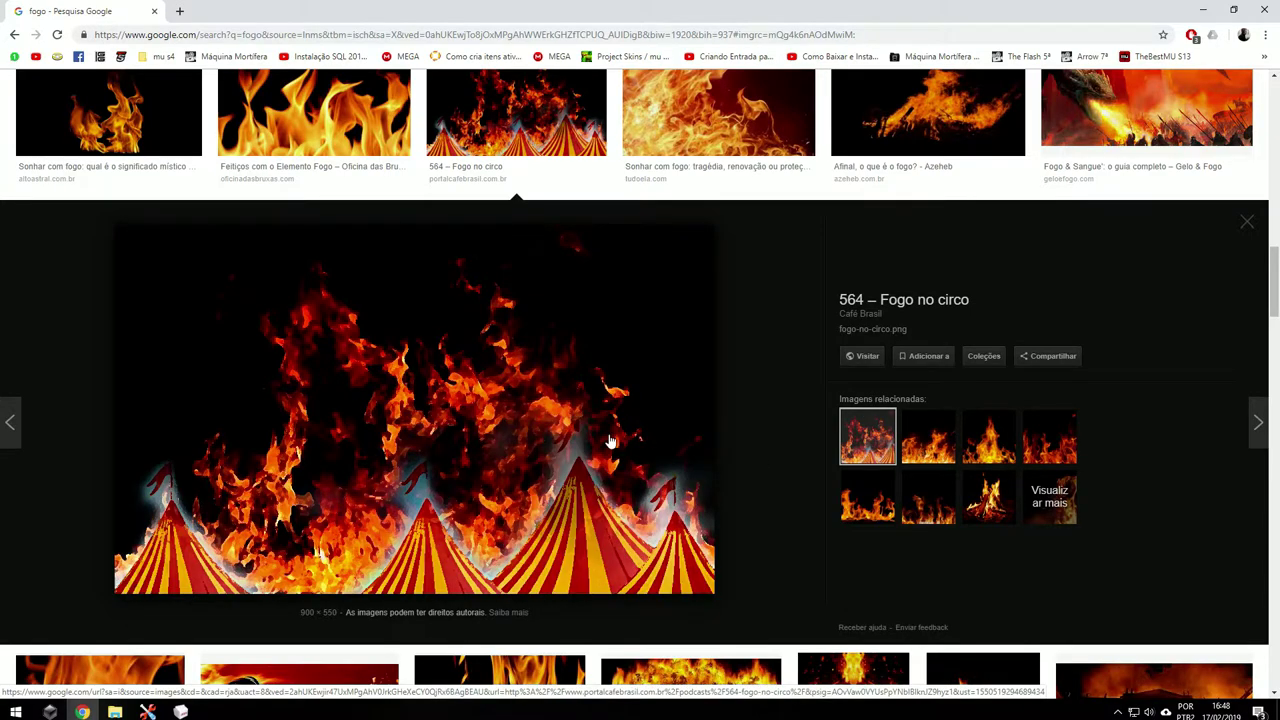
- Open Paint and paste the copied fire image onto the blank canvas
{"action": "key", "text": "super"}
{"action": "type", "text": "pai"}
{"action": "key", "text": "Return"}
{"action": "key", "text": "ctrl+v"}
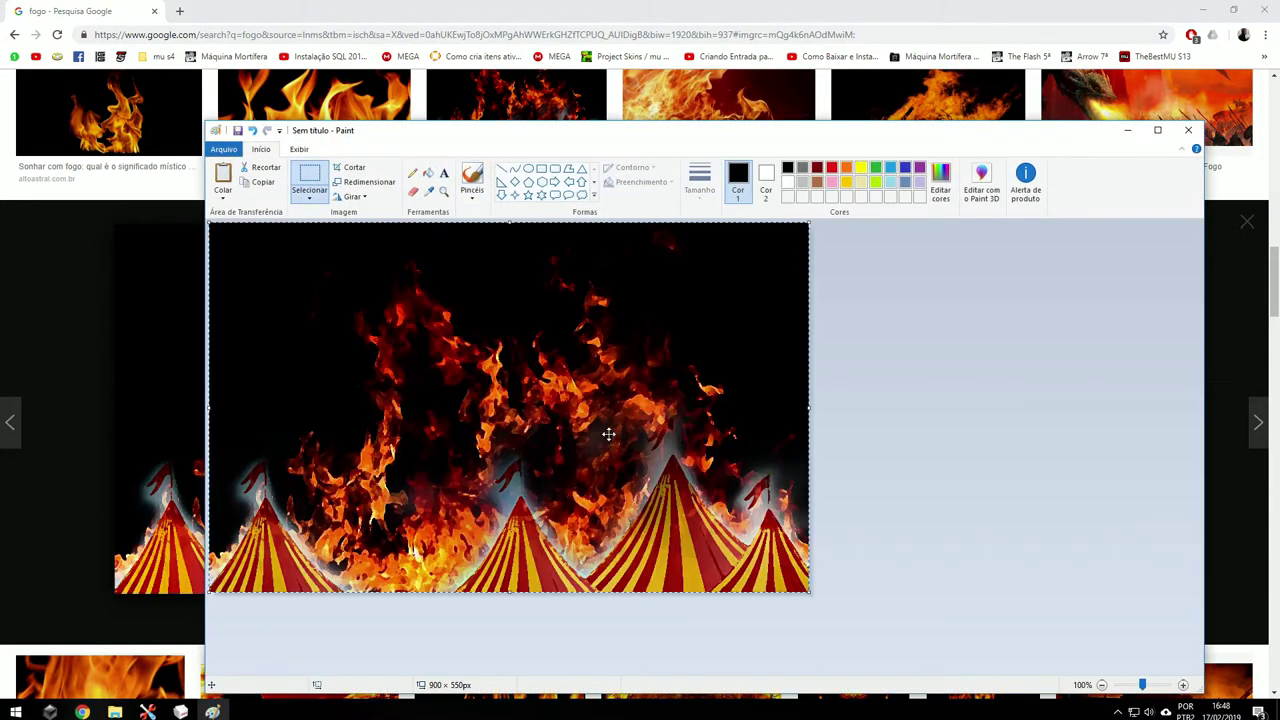
{"action": "left_click", "coordinate": [958, 392]}
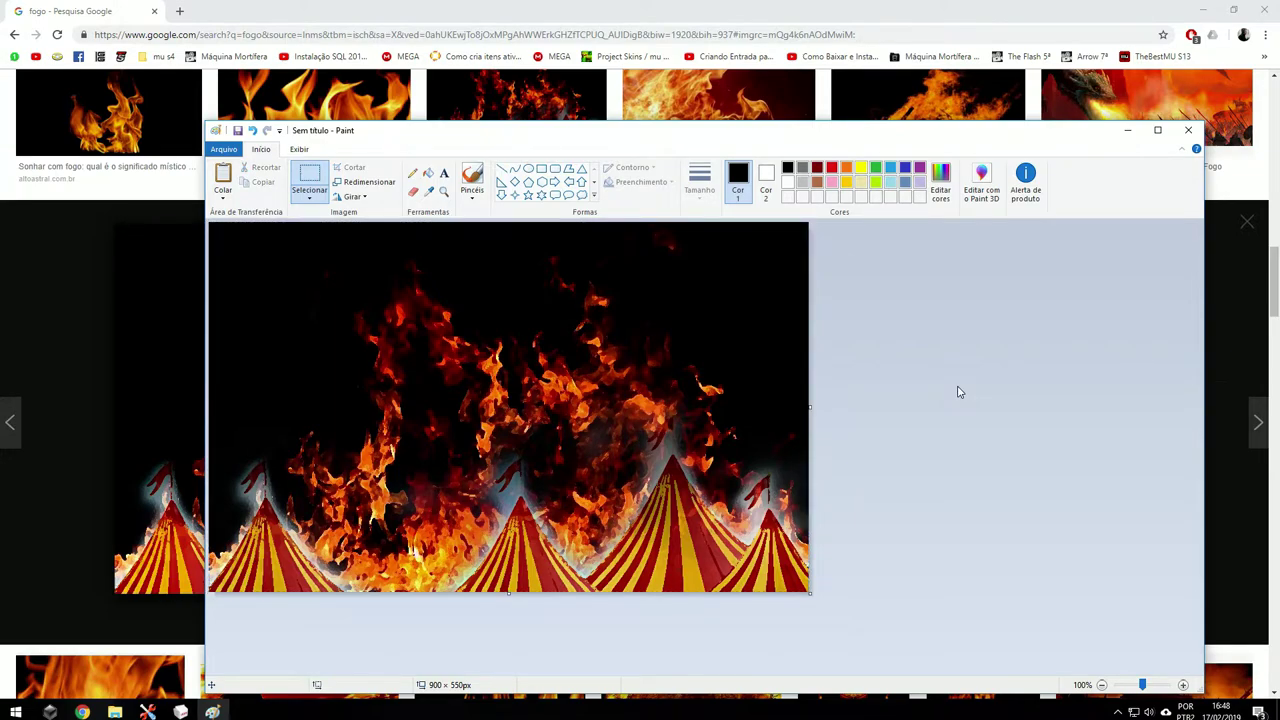
- Set the canvas size to 256 × 256 pixels in the image properties
{"action": "key", "text": "ctrl+e"}
{"action": "left_click_drag", "start_coordinate": [675, 307], "coordinate": [900, 287]}
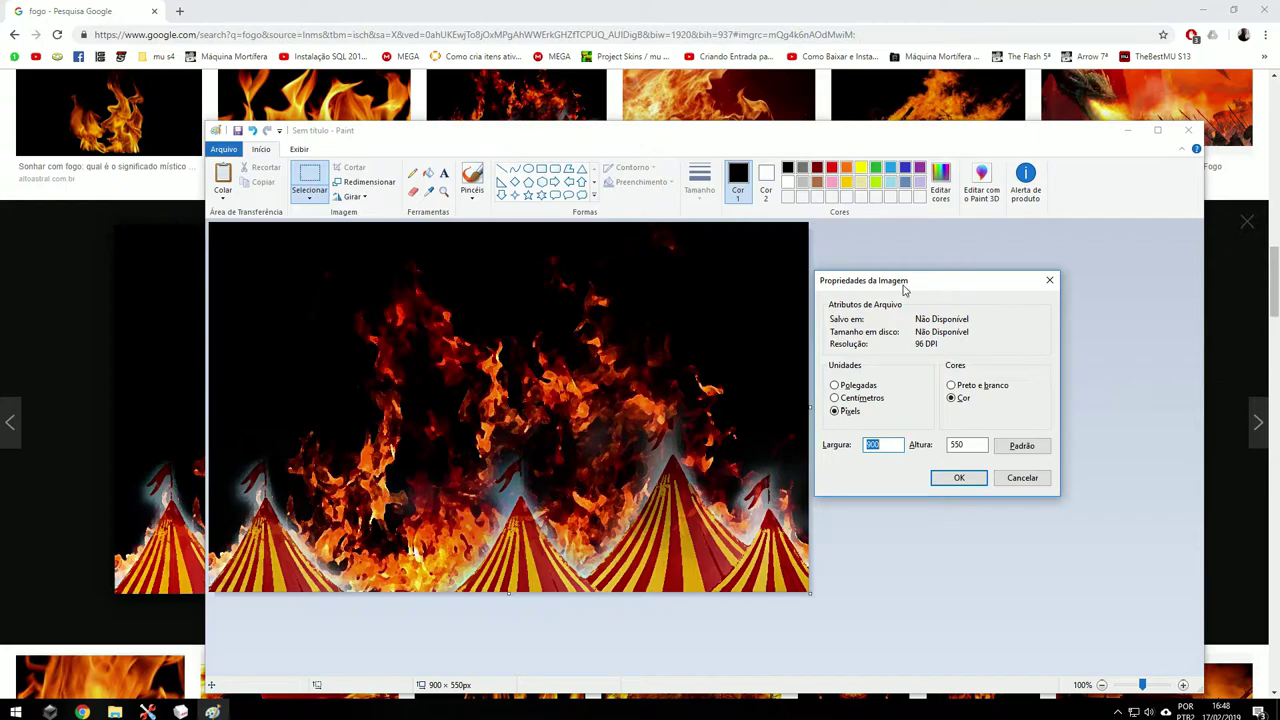
{"action": "left_click_drag", "start_coordinate": [904, 288], "coordinate": [847, 298]}
{"action": "left_click", "coordinate": [833, 459]}
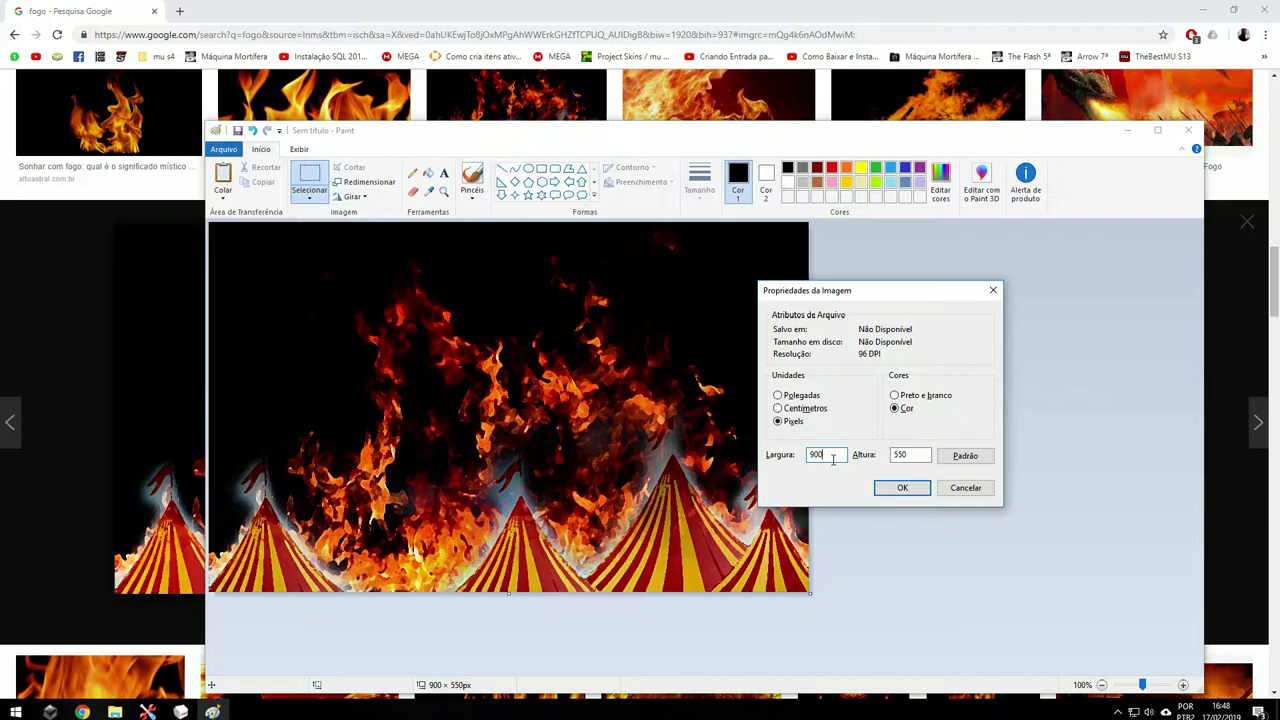
{"action": "left_click_drag", "start_coordinate": [816, 458], "coordinate": [797, 469]}
{"action": "type", "text": "2656"}
{"action": "key", "text": "Tab"}
{"action": "type", "text": "2"}
{"action": "key", "text": "Return"}
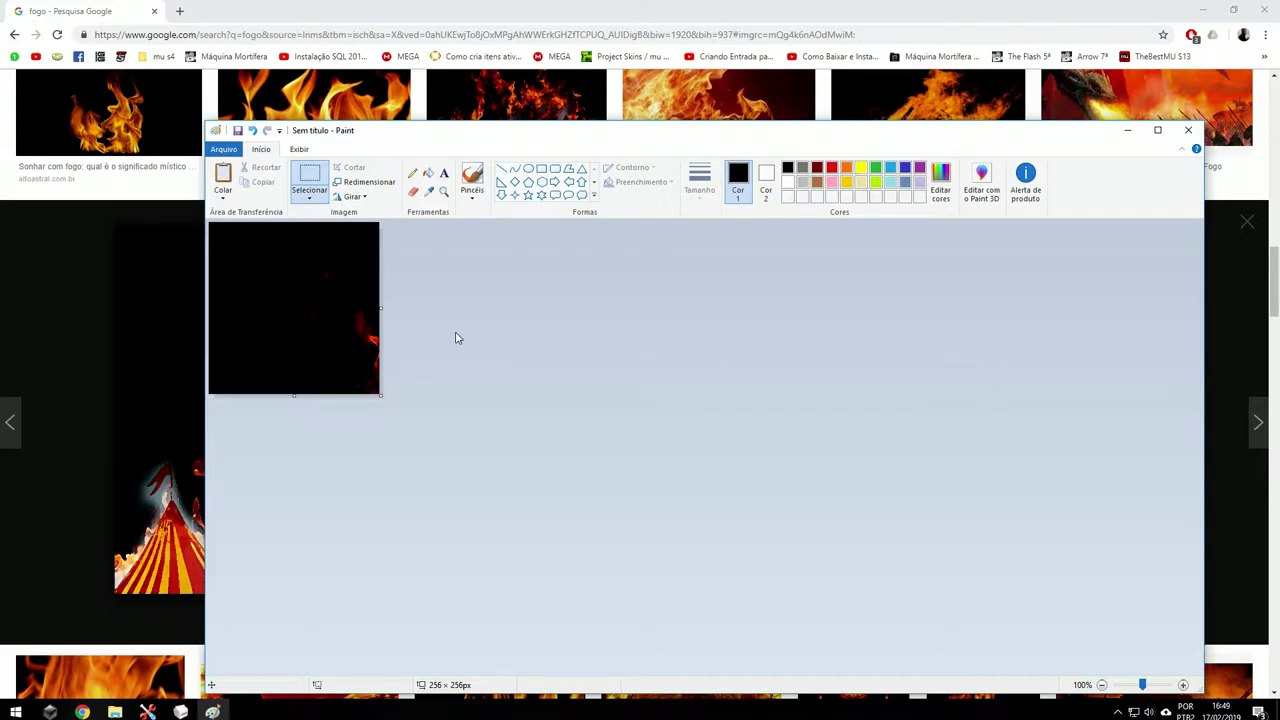
- Paste the fire image again, shift it so flames fill the upper-left corner, and crop the canvas to 256 × 256 pixels
{"action": "key", "text": "ctrl+v"}
{"action": "left_click_drag", "start_coordinate": [647, 548], "coordinate": [516, 457]}
{"action": "left_click", "coordinate": [641, 413]}
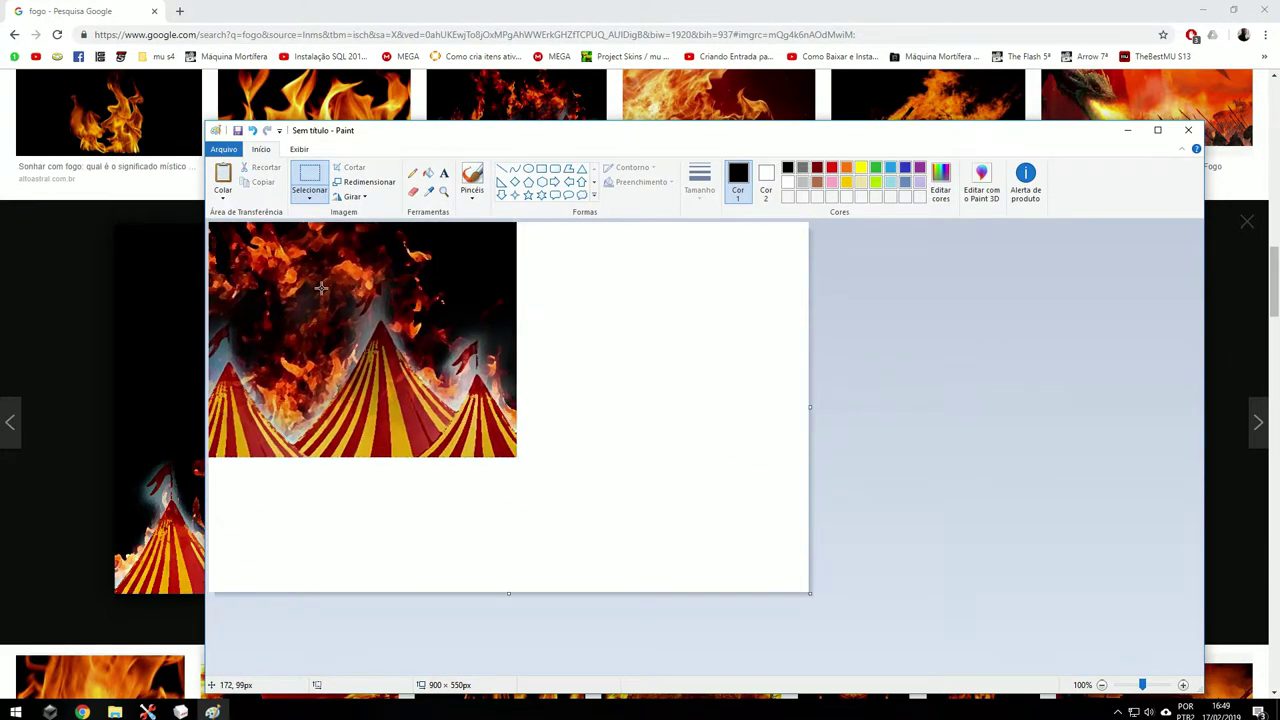
{"action": "key", "text": "ctrl+e"}
{"action": "type", "text": "25"}
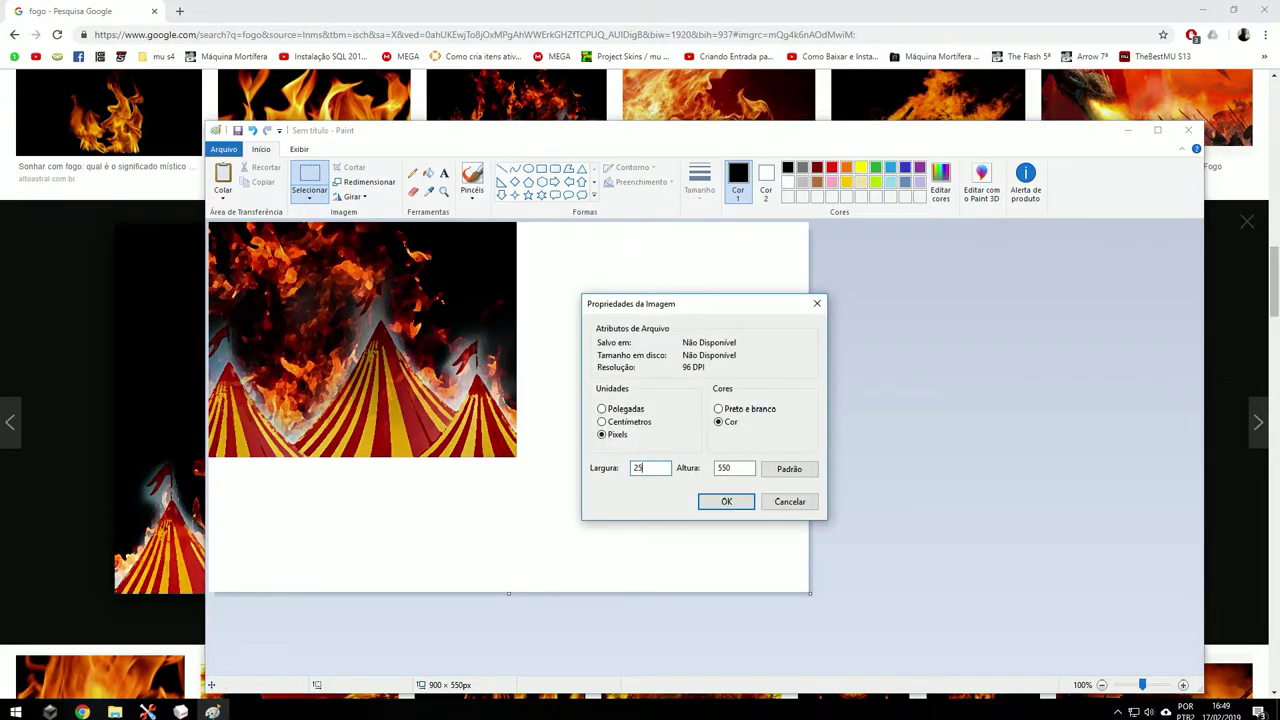
{"action": "type", "text": "256"}
{"action": "key", "text": "Return"}
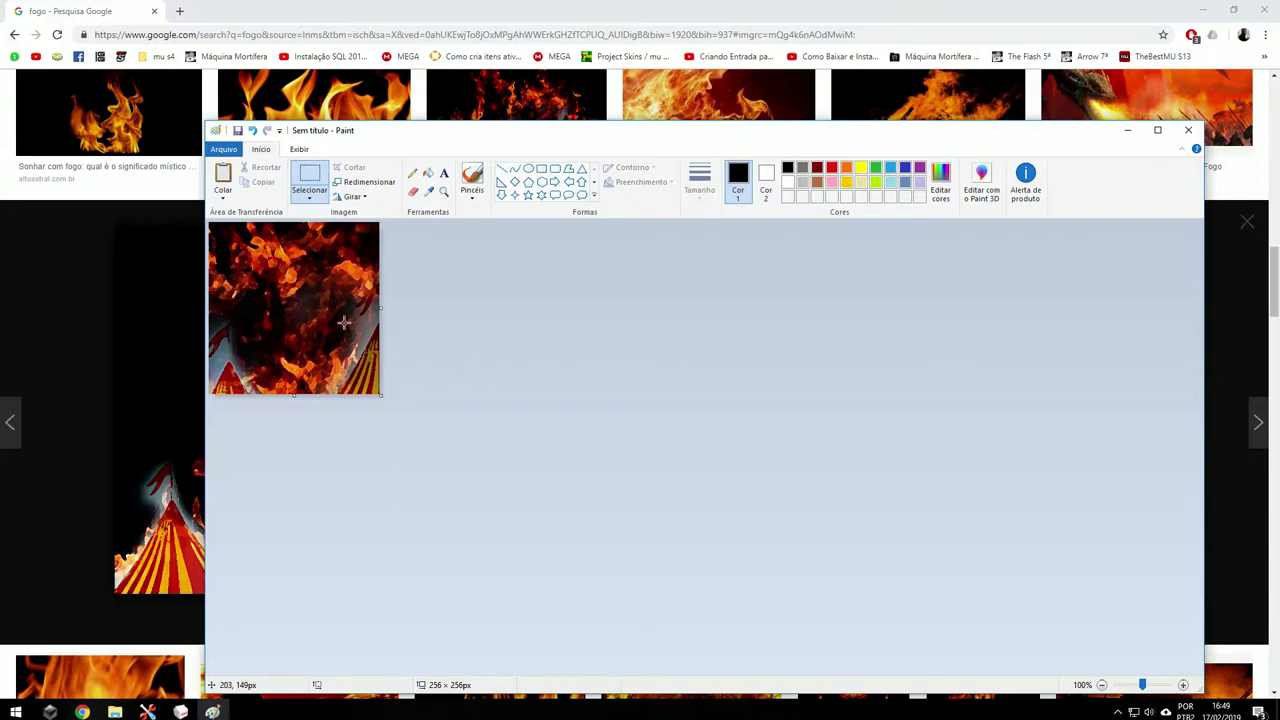
- Save the cropped image as a JPEG named MUCHAOSFOGO in the musign folder and close Paint
{"action": "left_click", "coordinate": [223, 150]}
{"action": "left_click", "coordinate": [238, 250]}
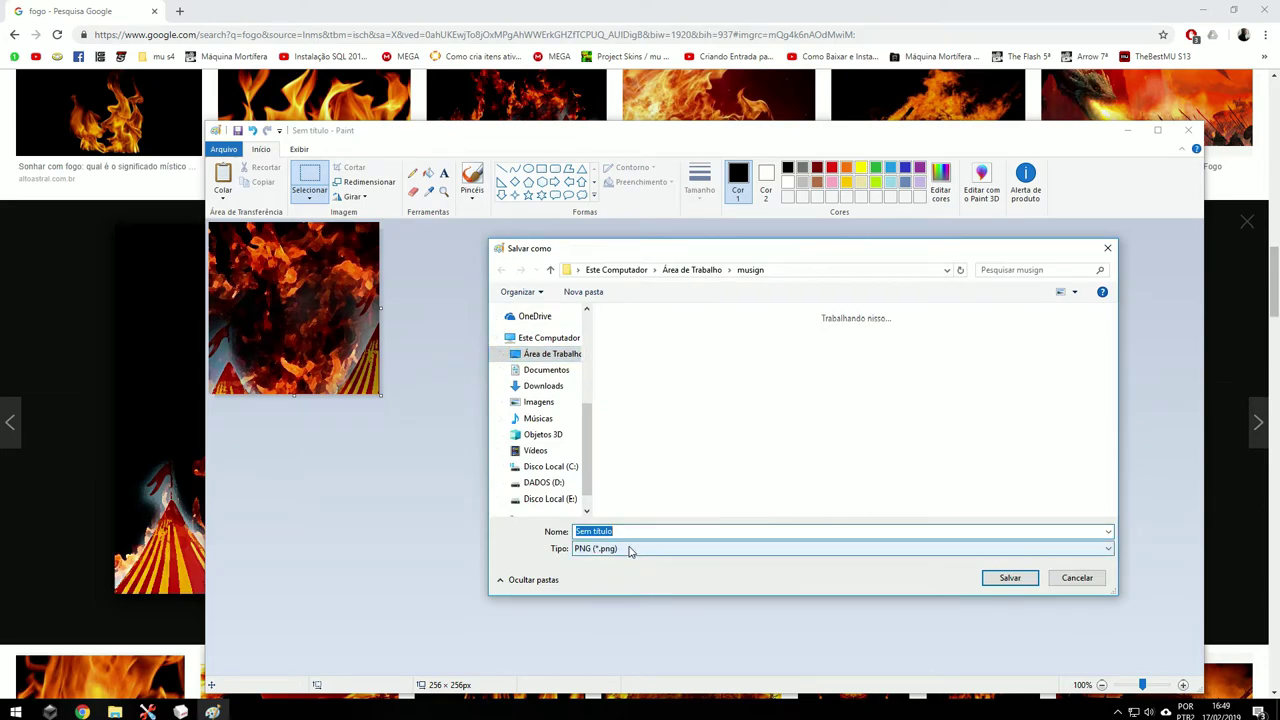
{"action": "left_click", "coordinate": [630, 551]}
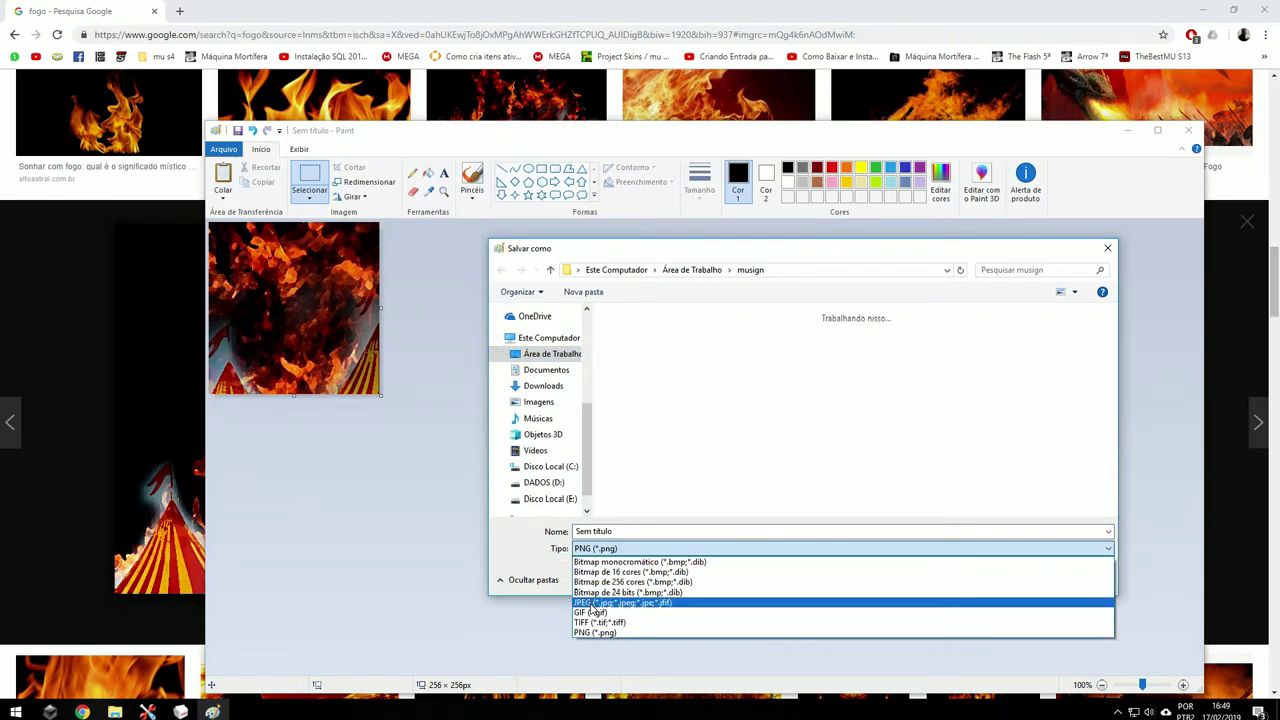
{"action": "left_click", "coordinate": [595, 605]}
{"action": "left_click", "coordinate": [574, 535]}
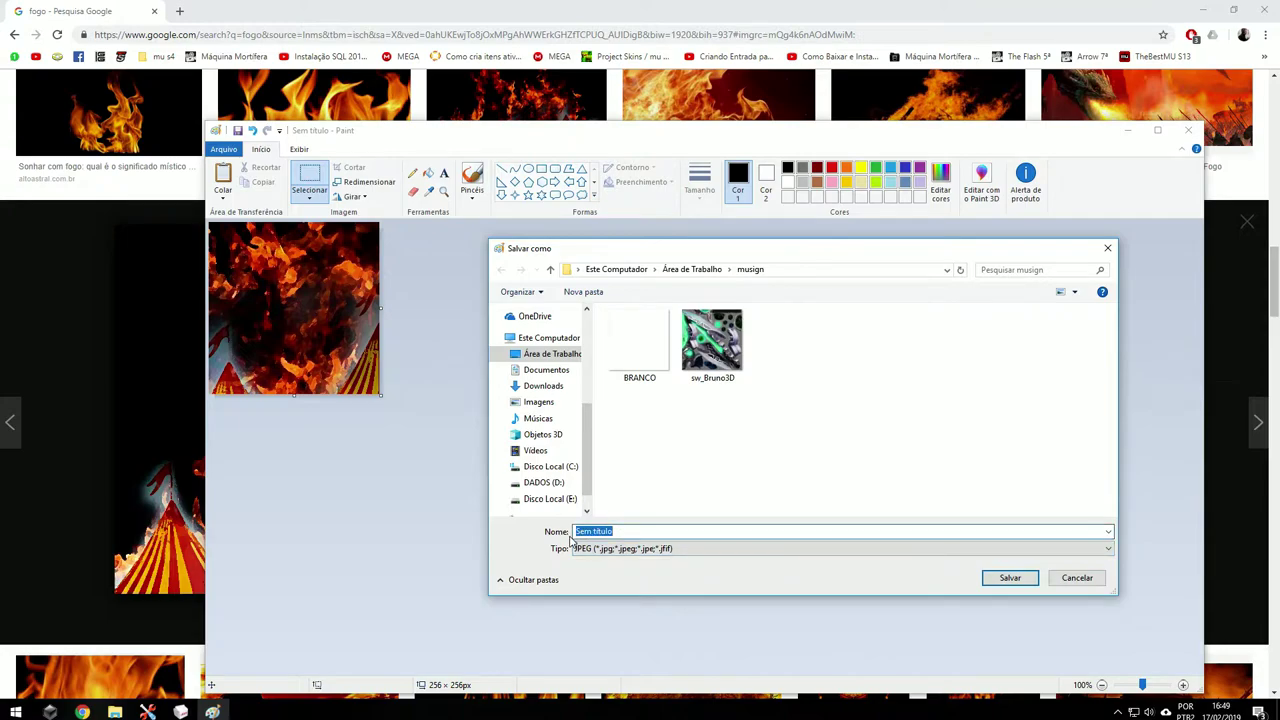
{"action": "left_click", "coordinate": [596, 534]}
{"action": "left_click_drag", "start_coordinate": [613, 532], "coordinate": [573, 536]}
{"action": "type", "text": "MUCHAOS"}
{"action": "left_click", "coordinate": [543, 531]}
{"action": "key", "text": "Left"}
{"action": "key", "text": "End"}
{"action": "type", "text": "FO"}
{"action": "left_click", "coordinate": [981, 578]}
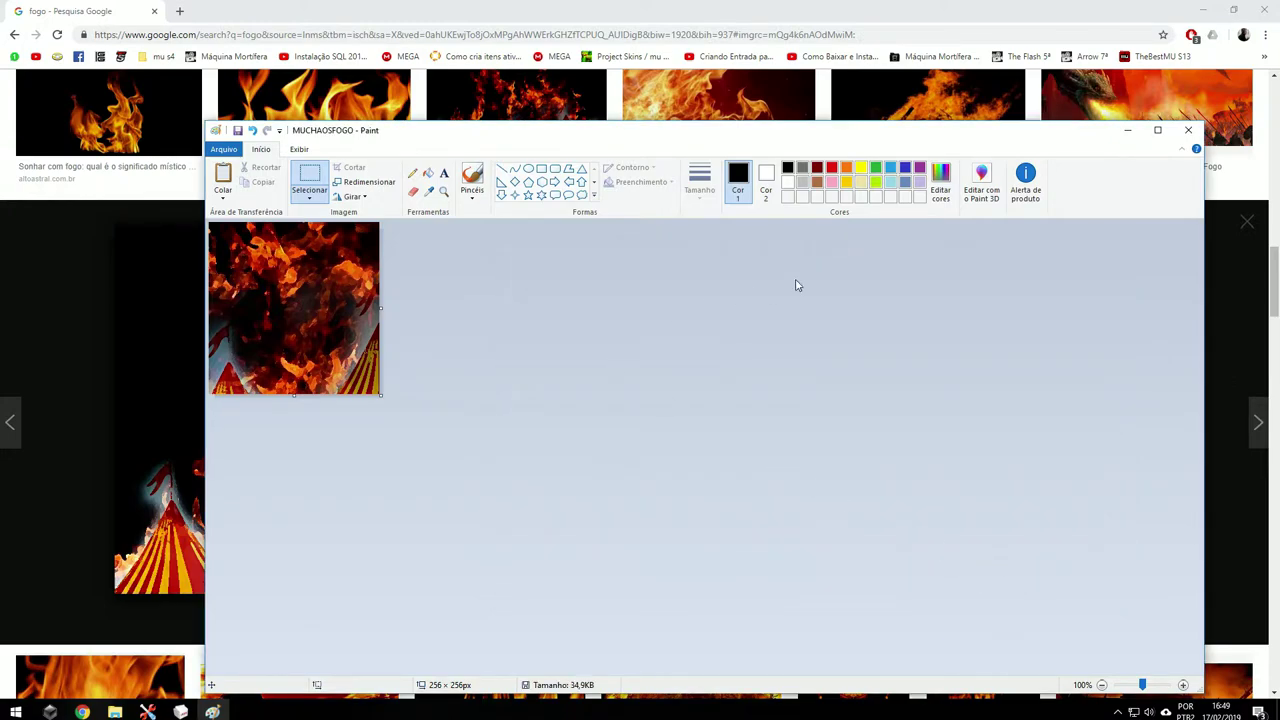
{"action": "left_click", "coordinate": [1188, 130]}
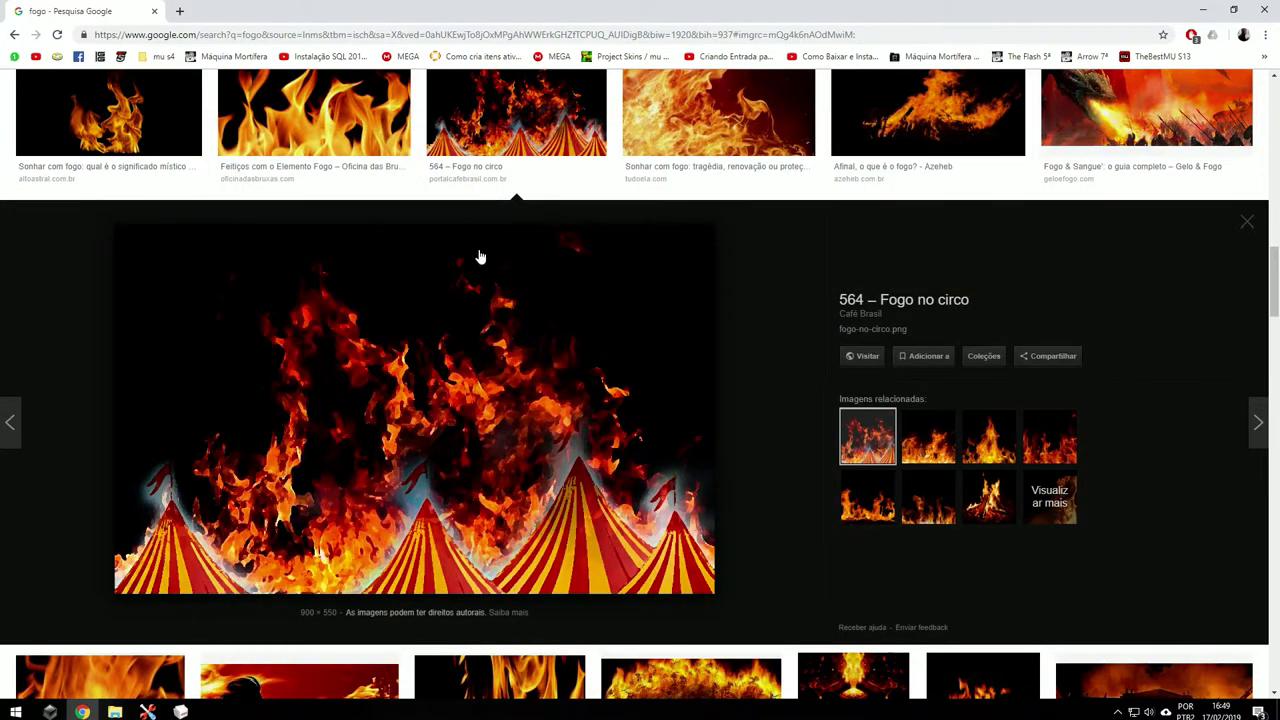
- Switch to MilkShape 3D, load MUCHAOSFOGO as the texture of Material03, and assign the material to the Text group
{"action": "left_click", "coordinate": [181, 712]}
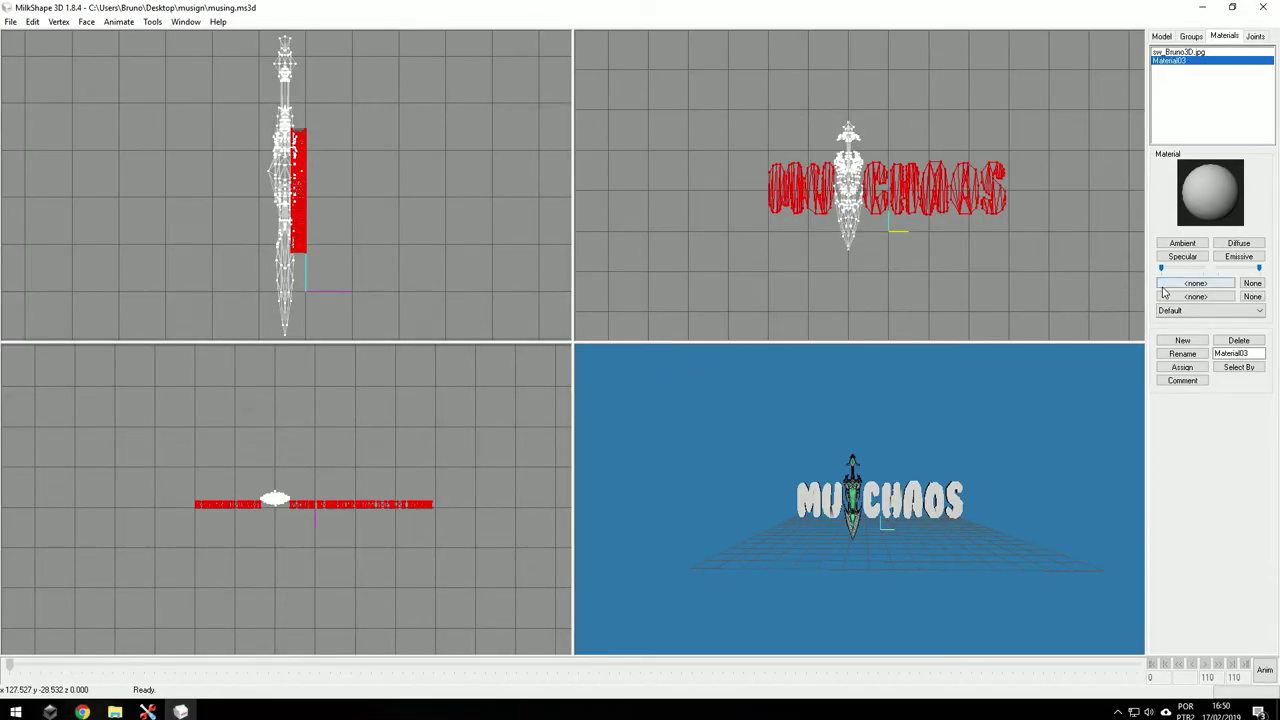
{"action": "left_click", "coordinate": [1190, 36]}
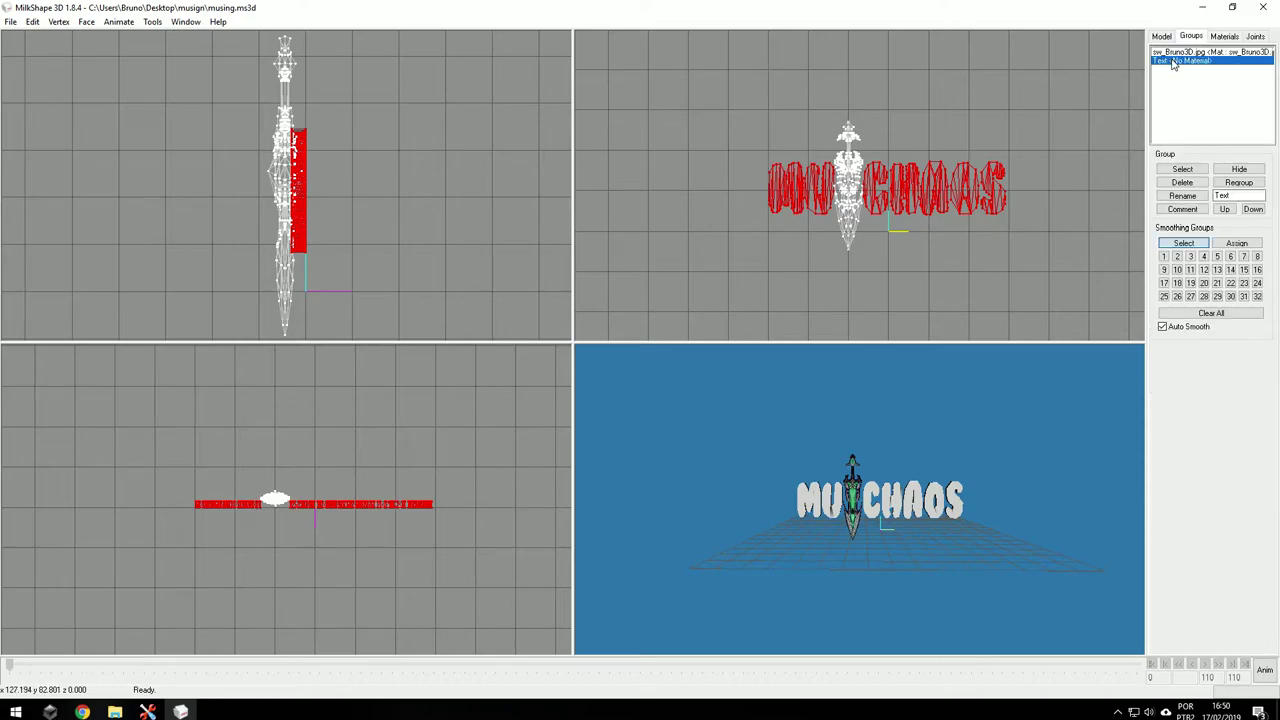
{"action": "left_click", "coordinate": [1225, 36]}
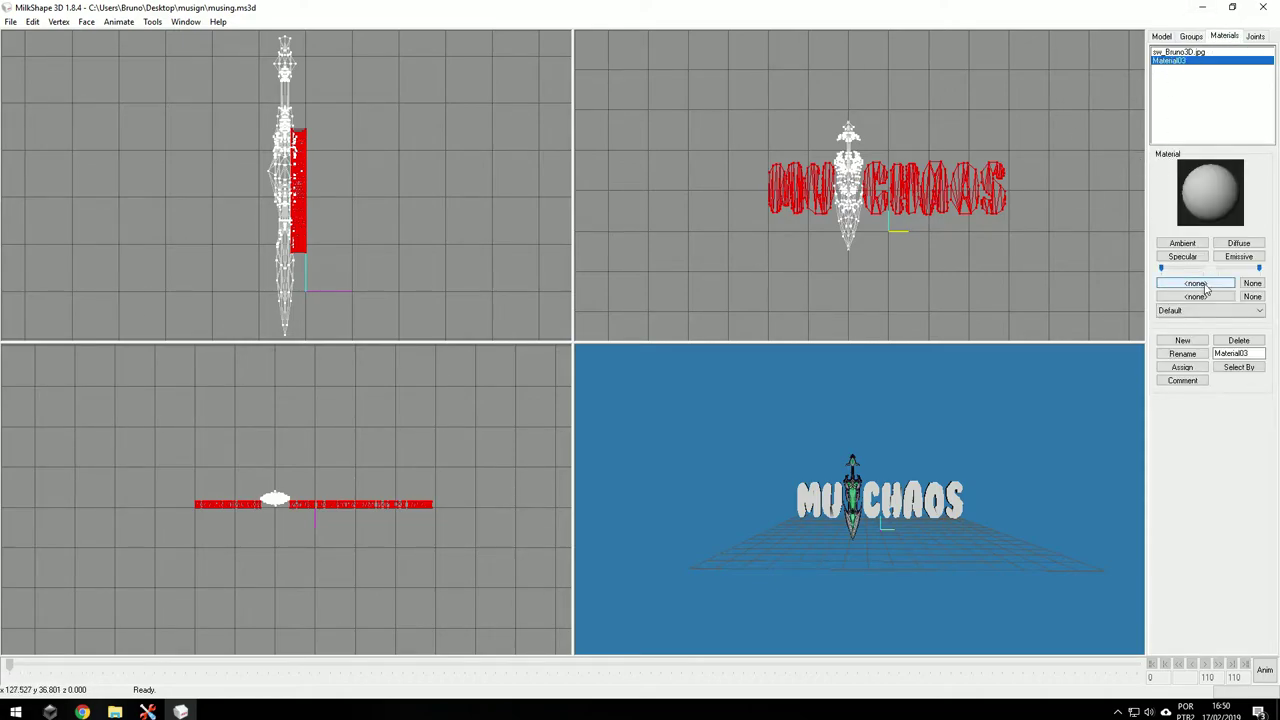
{"action": "left_click", "coordinate": [1202, 285]}
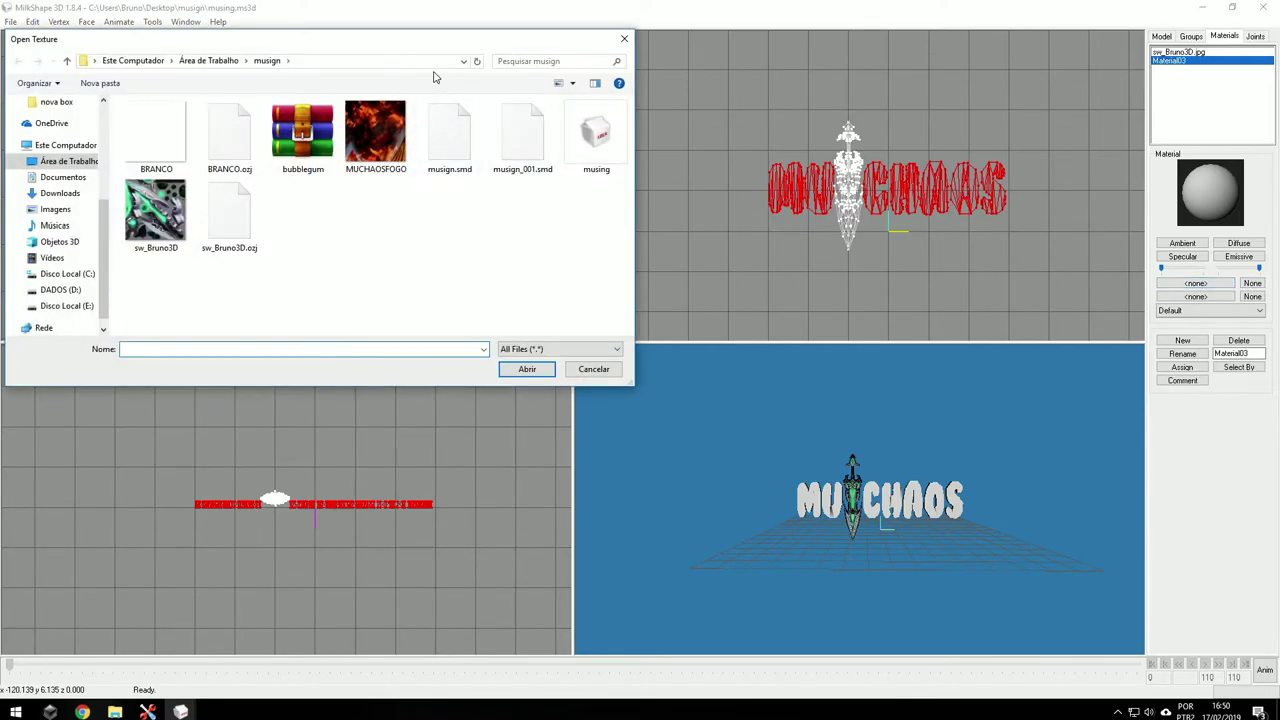
{"action": "left_click_drag", "start_coordinate": [402, 44], "coordinate": [446, 89]}
{"action": "left_click", "coordinate": [424, 190]}
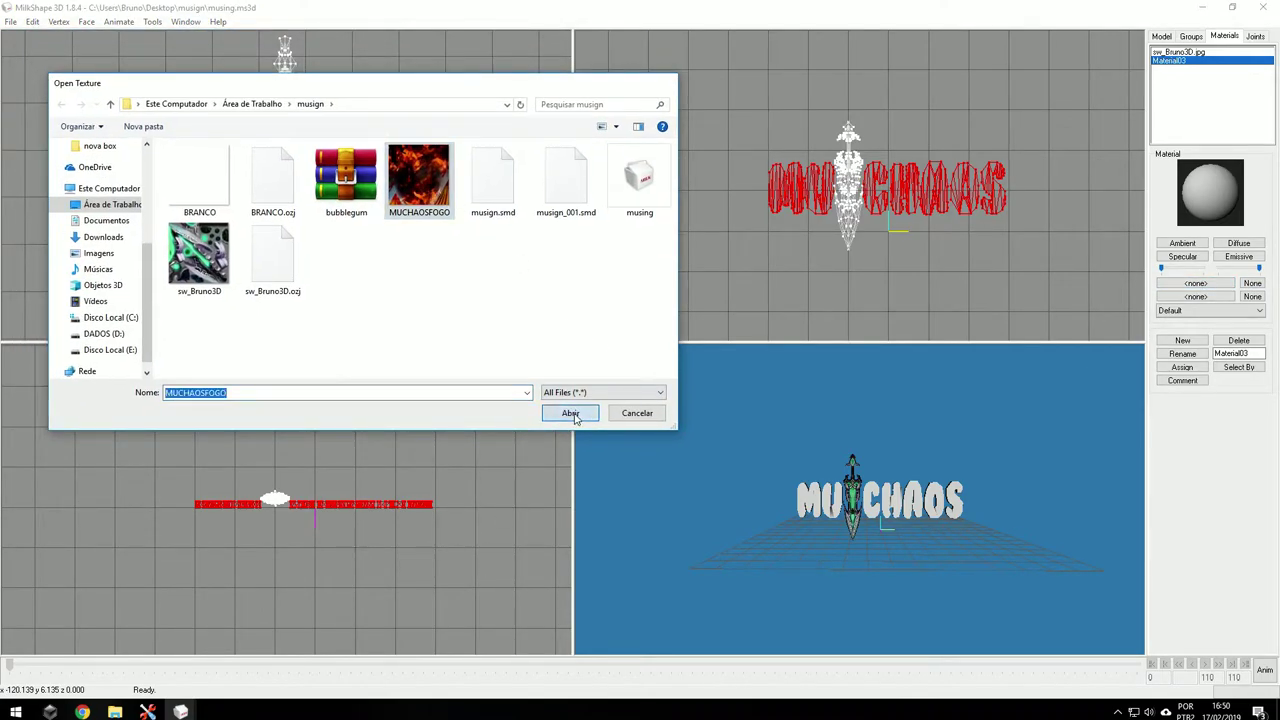
{"action": "left_click", "coordinate": [570, 413]}
{"action": "left_click", "coordinate": [1180, 367]}
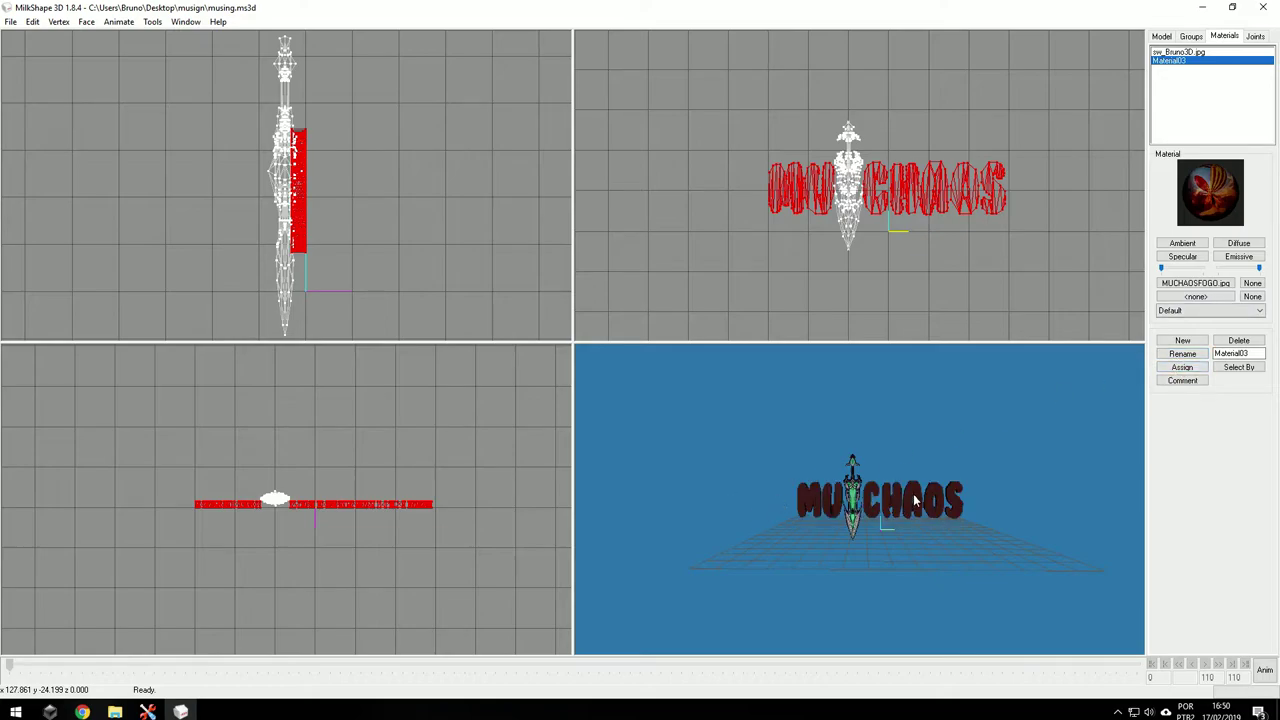
- Open the Texture Coordinate Editor and remap the Text group with the Front projection
{"action": "left_click", "coordinate": [180, 22]}
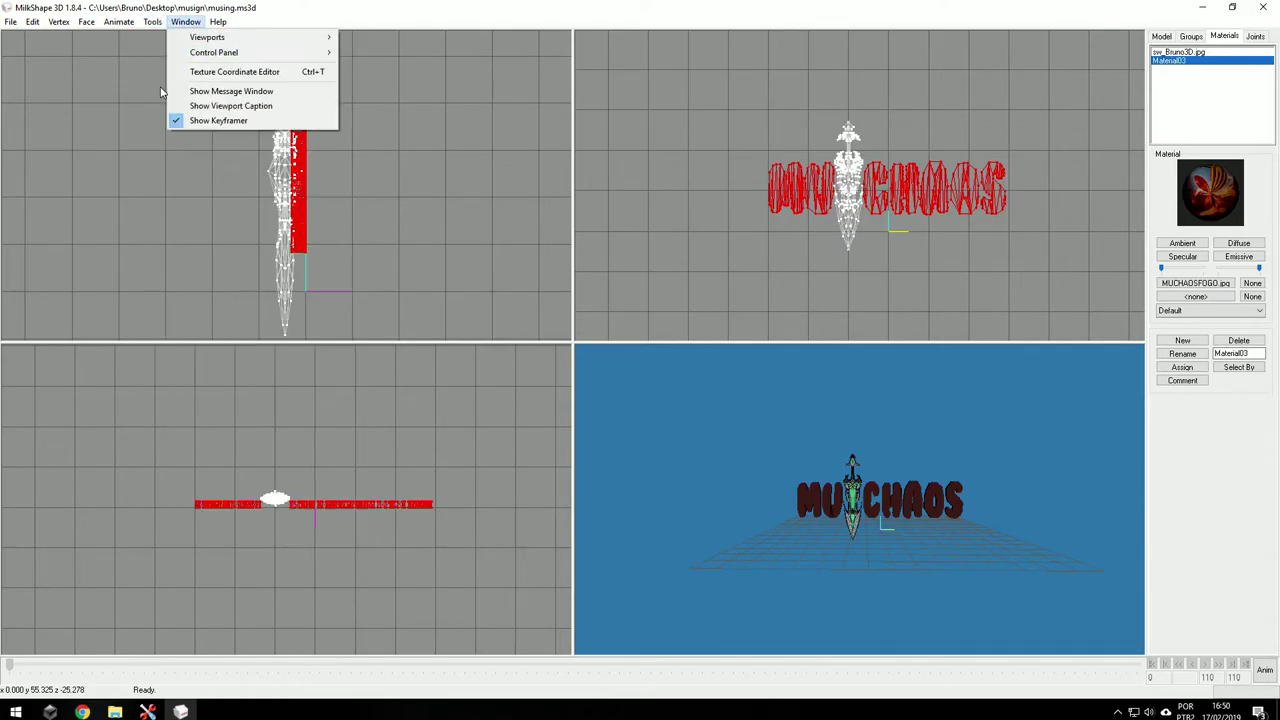
{"action": "left_click", "coordinate": [229, 76]}
{"action": "left_click_drag", "start_coordinate": [430, 202], "coordinate": [454, 209]}
{"action": "left_click", "coordinate": [487, 292]}
{"action": "left_click", "coordinate": [460, 314]}
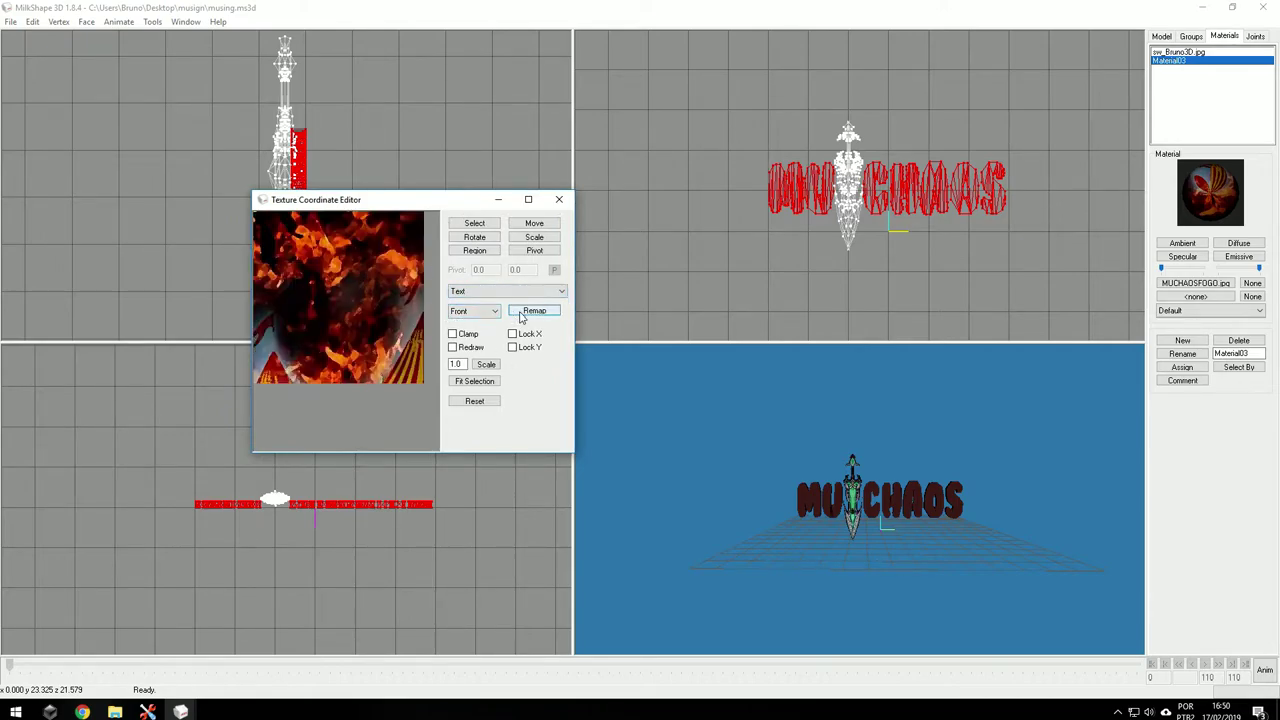
{"action": "left_click", "coordinate": [520, 314]}
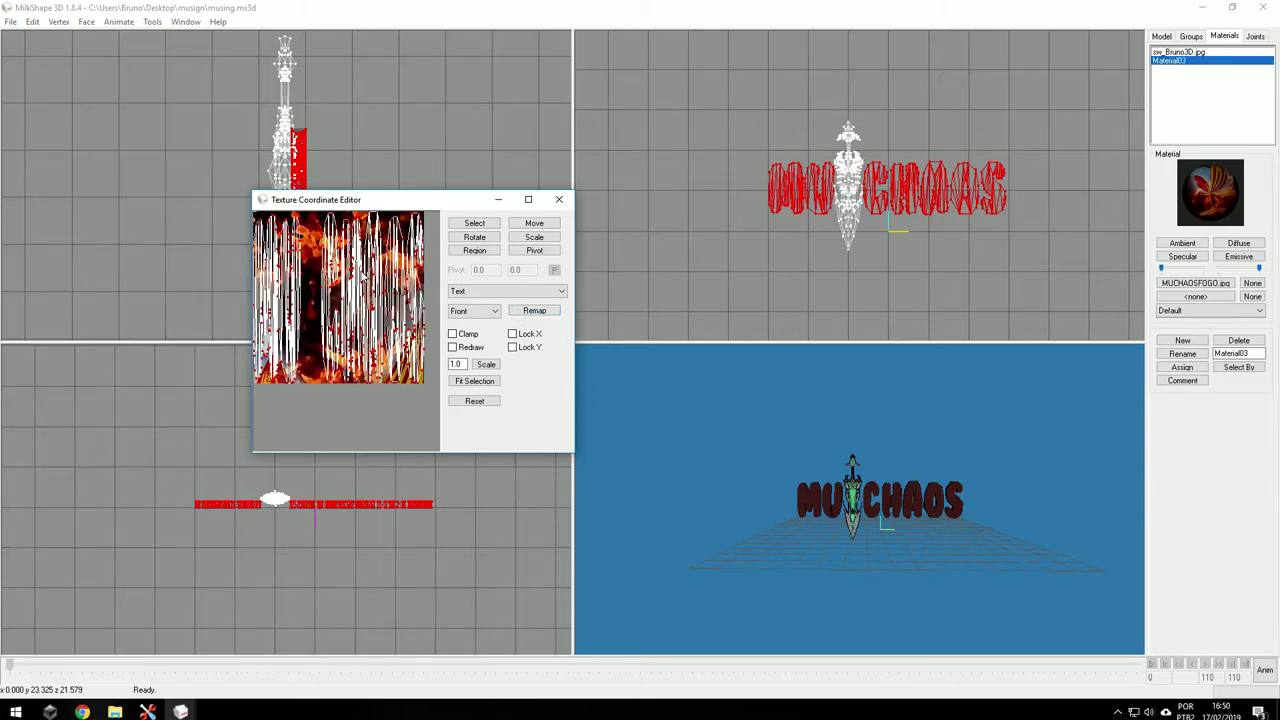
- Scale the Text group's texture coordinates down to fit within the upper part of the fire texture
{"action": "left_click", "coordinate": [534, 237]}
{"action": "left_click_drag", "start_coordinate": [400, 262], "coordinate": [368, 98]}
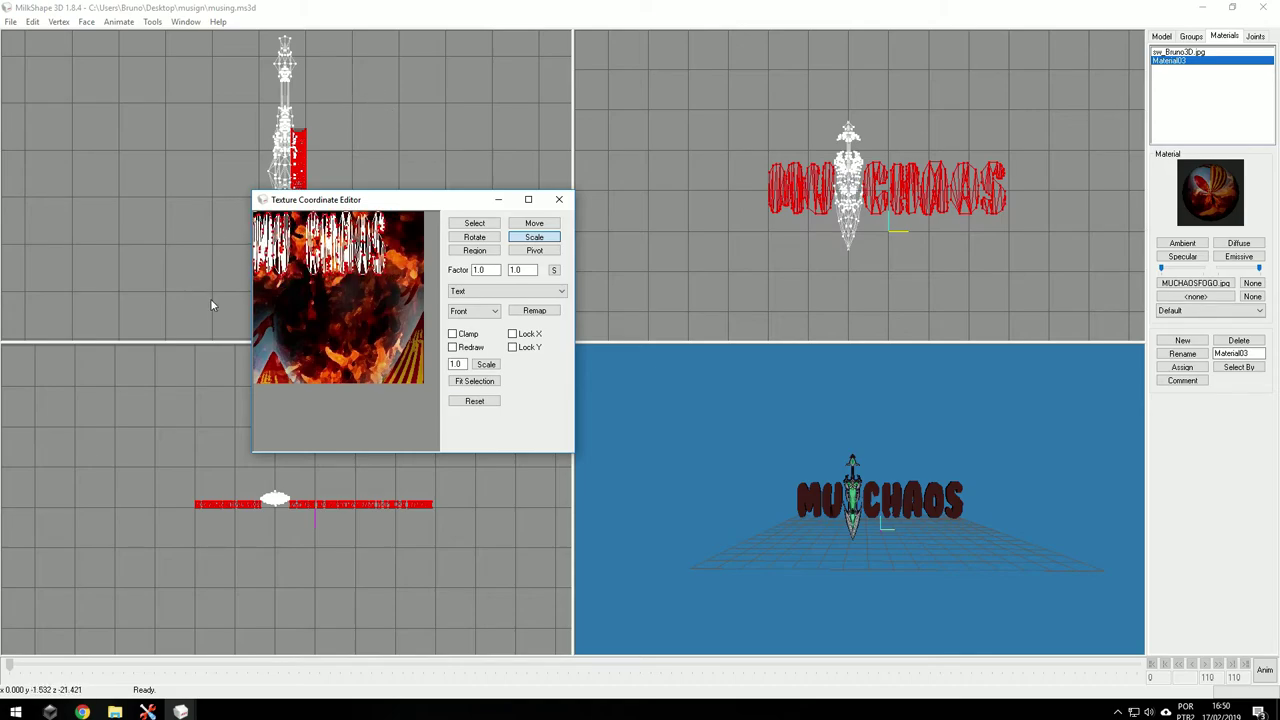
{"action": "left_click", "coordinate": [692, 414]}
- Move the Text group's texture coordinates slightly right and down over the brighter flames, and close the Texture Coordinate Editor
{"action": "left_click", "coordinate": [534, 223]}
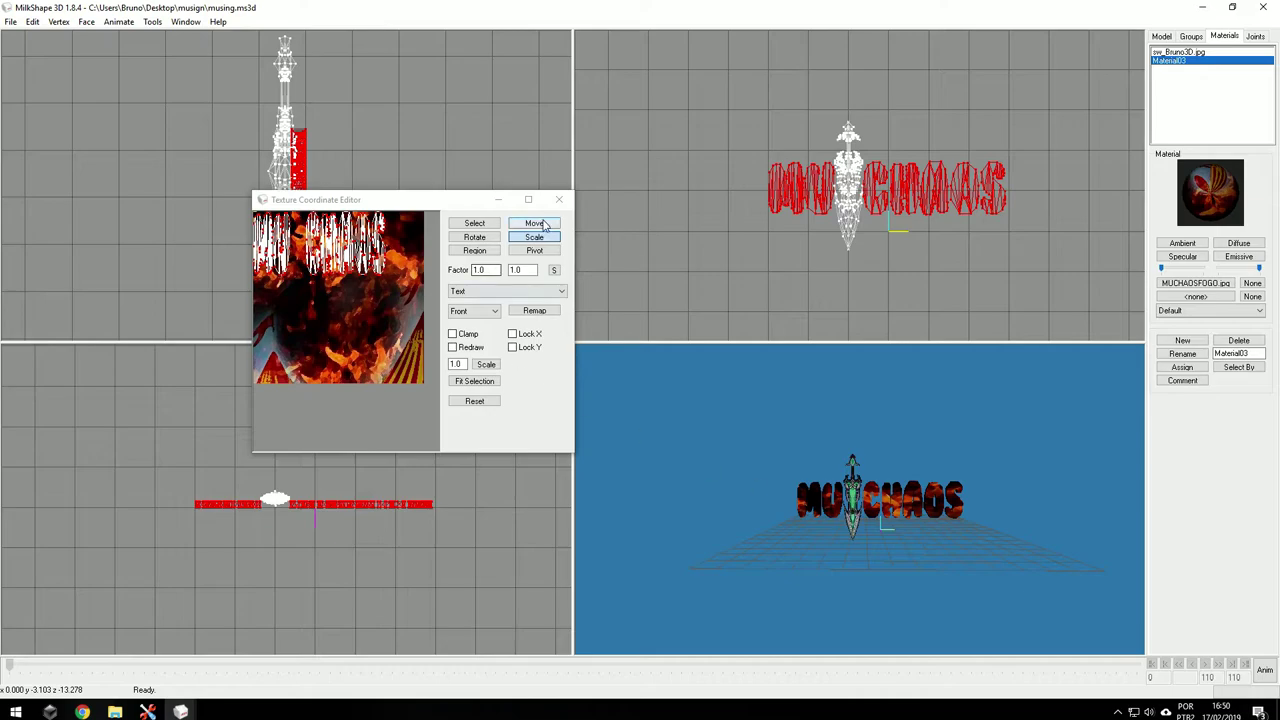
{"action": "left_click_drag", "start_coordinate": [330, 250], "coordinate": [352, 265]}
{"action": "left_click", "coordinate": [677, 472]}
{"action": "left_click", "coordinate": [702, 430]}
{"action": "left_click", "coordinate": [731, 429]}
{"action": "left_click", "coordinate": [712, 425]}
{"action": "left_click", "coordinate": [732, 403]}
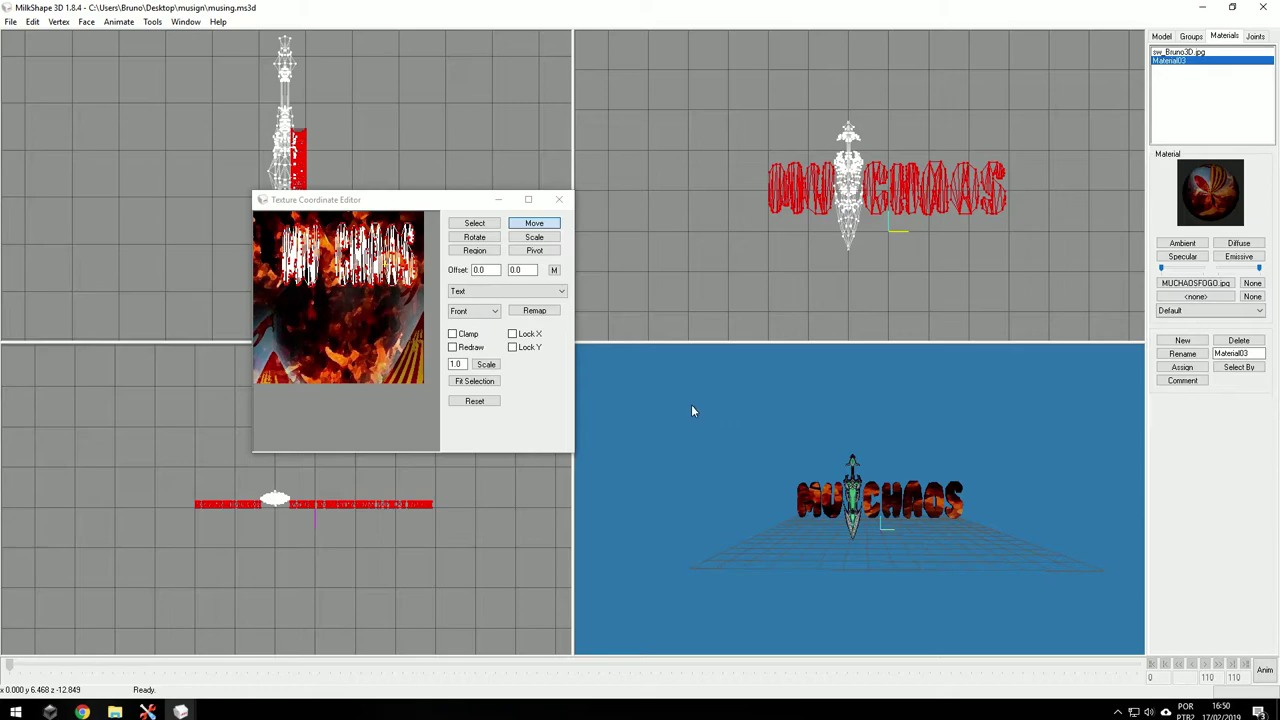
{"action": "left_click", "coordinate": [473, 303]}
{"action": "mouse_move", "coordinate": [386, 258]}
{"action": "left_mouse_down"}
{"action": "mouse_move", "coordinate": [360, 255]}
{"action": "mouse_move", "coordinate": [380, 260]}
{"action": "left_mouse_up"}
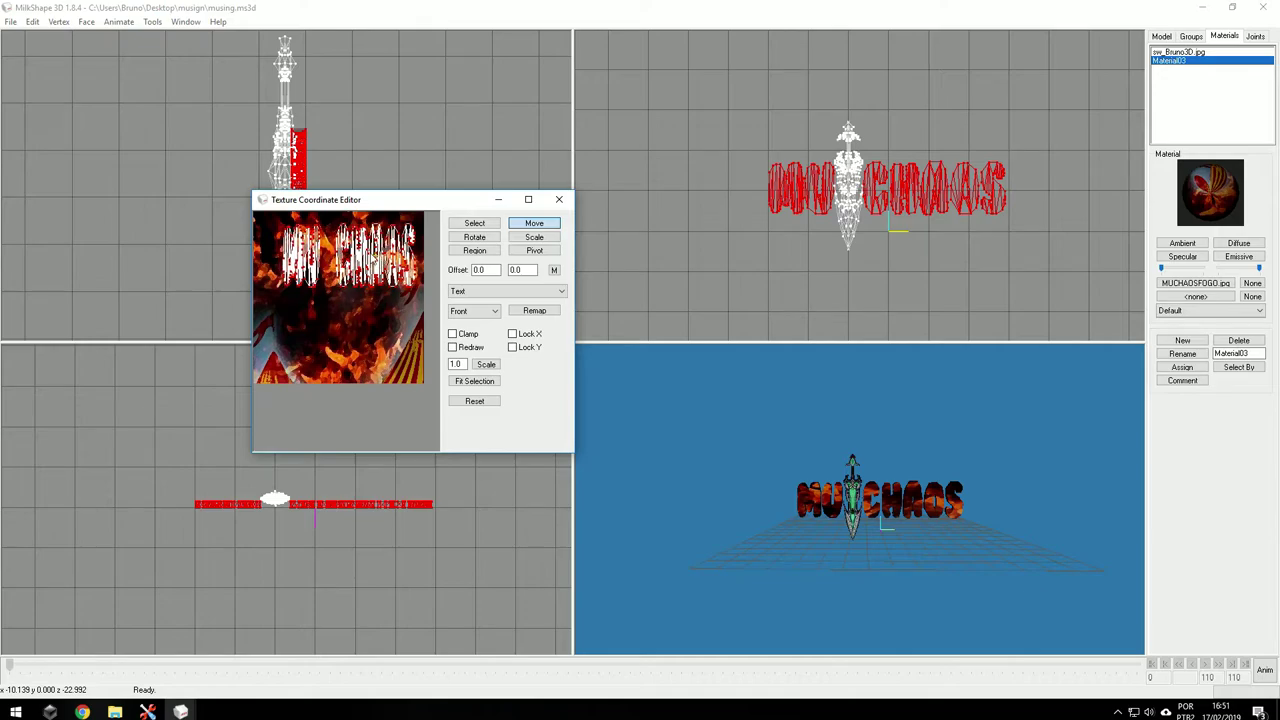
{"action": "left_click", "coordinate": [840, 462]}
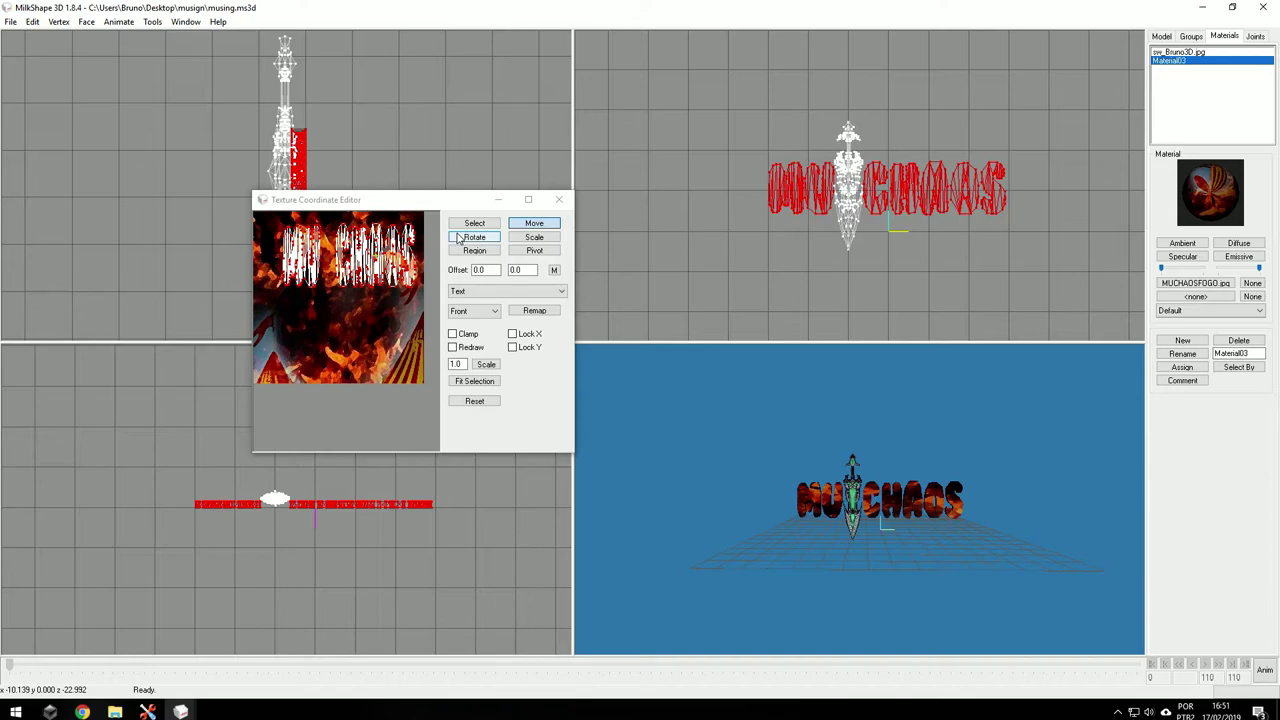
{"action": "left_click", "coordinate": [551, 207]}
- Enter animation mode and play the sword animation against the fire-textured MU CHAOS lettering
{"action": "mouse_move", "coordinate": [896, 462]}
{"action": "left_mouse_down"}
{"action": "mouse_move", "coordinate": [828, 461]}
{"action": "mouse_move", "coordinate": [900, 462]}
{"action": "left_mouse_up"}
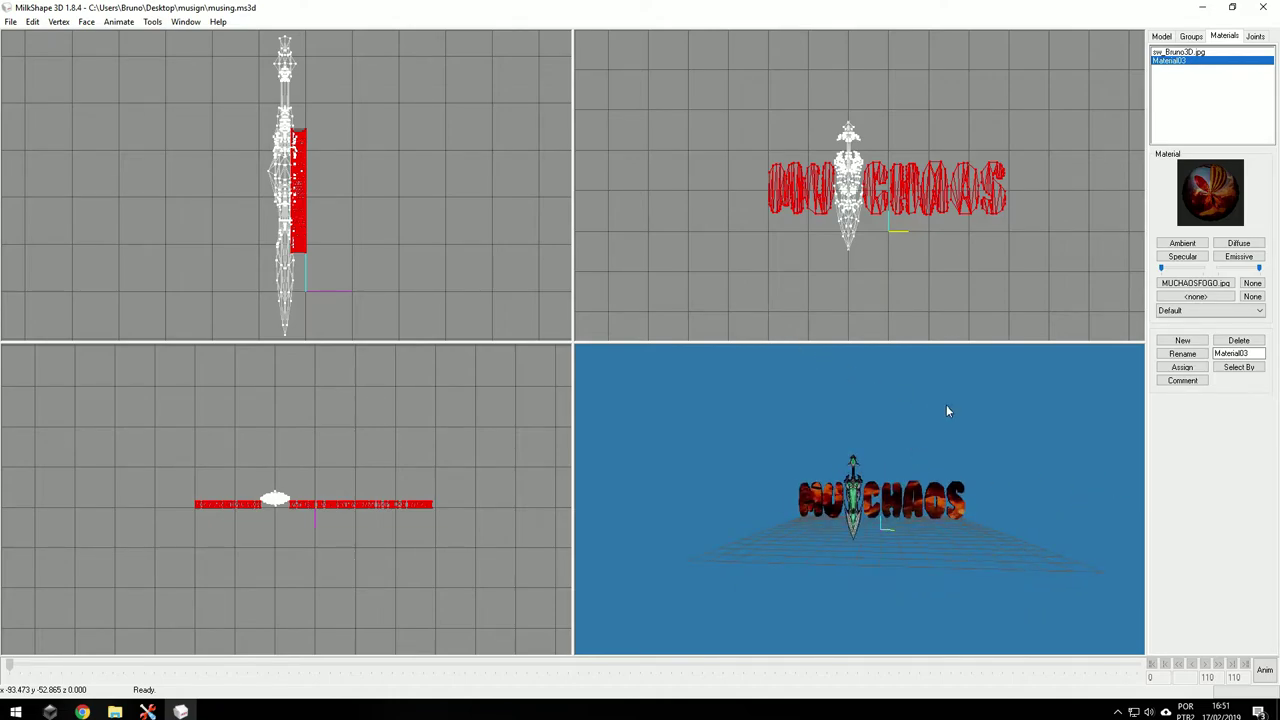
{"action": "left_click", "coordinate": [1265, 670]}
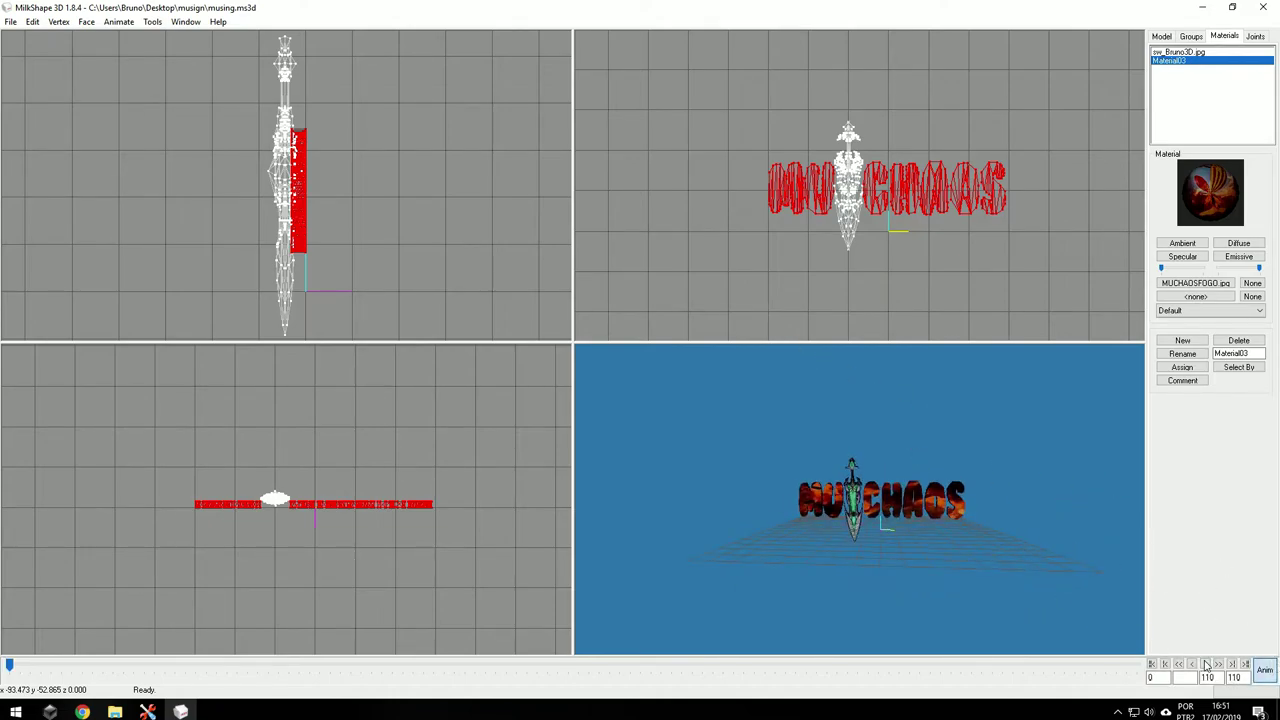
{"action": "left_click", "coordinate": [1205, 665]}
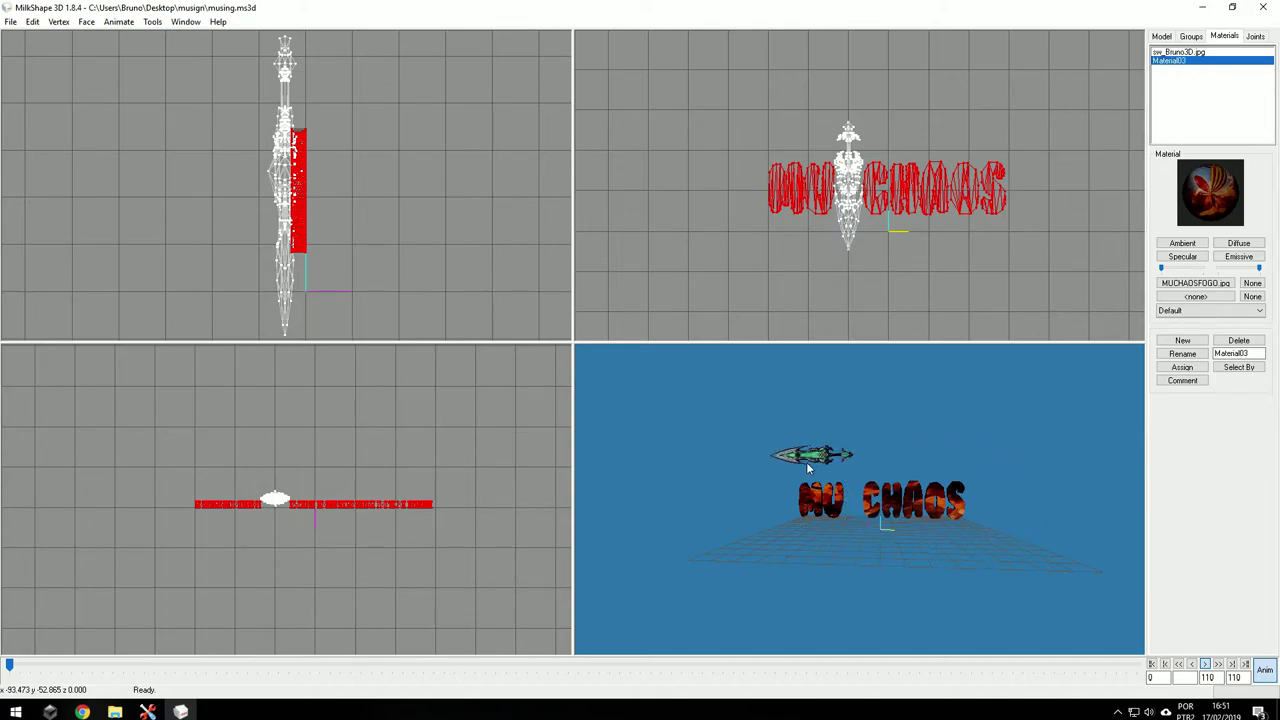
- Leave animation mode and export the model as a Half-Life SMD of type Reference, overwriting musign.smd in the musign folder
{"action": "left_click", "coordinate": [1265, 669]}
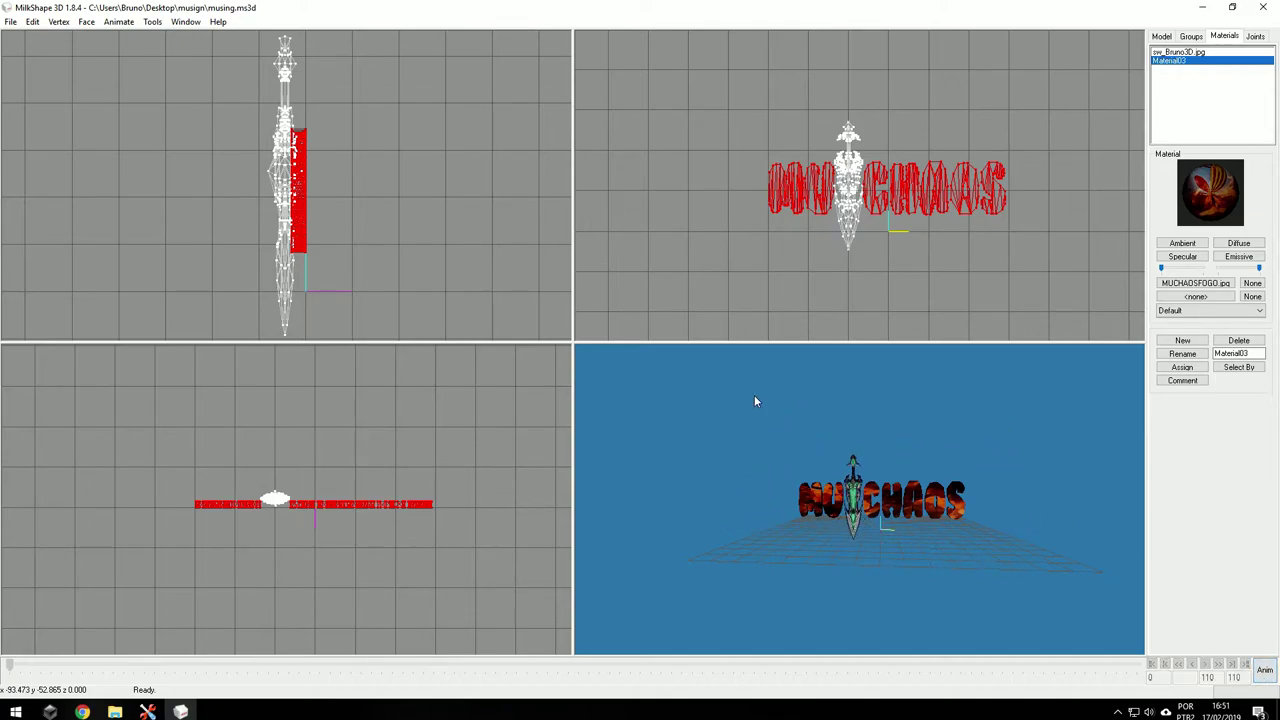
{"action": "left_click", "coordinate": [10, 21]}
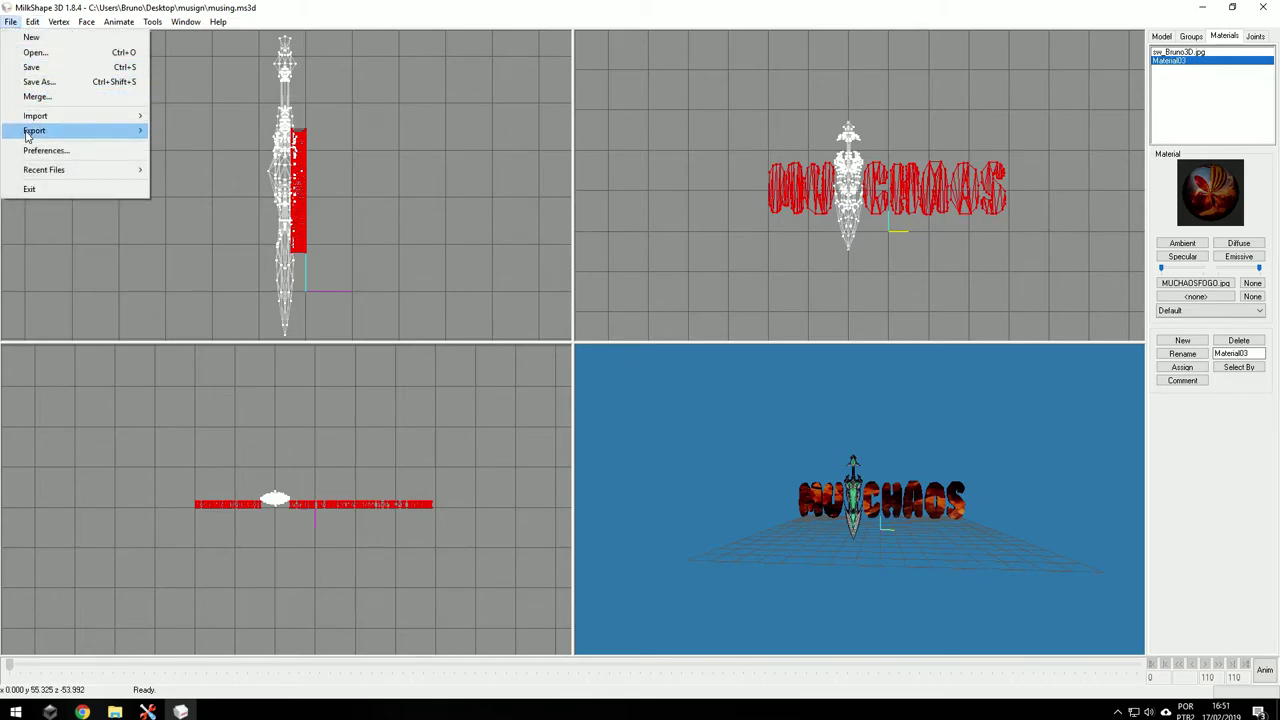
{"action": "mouse_move", "coordinate": [43, 133]}
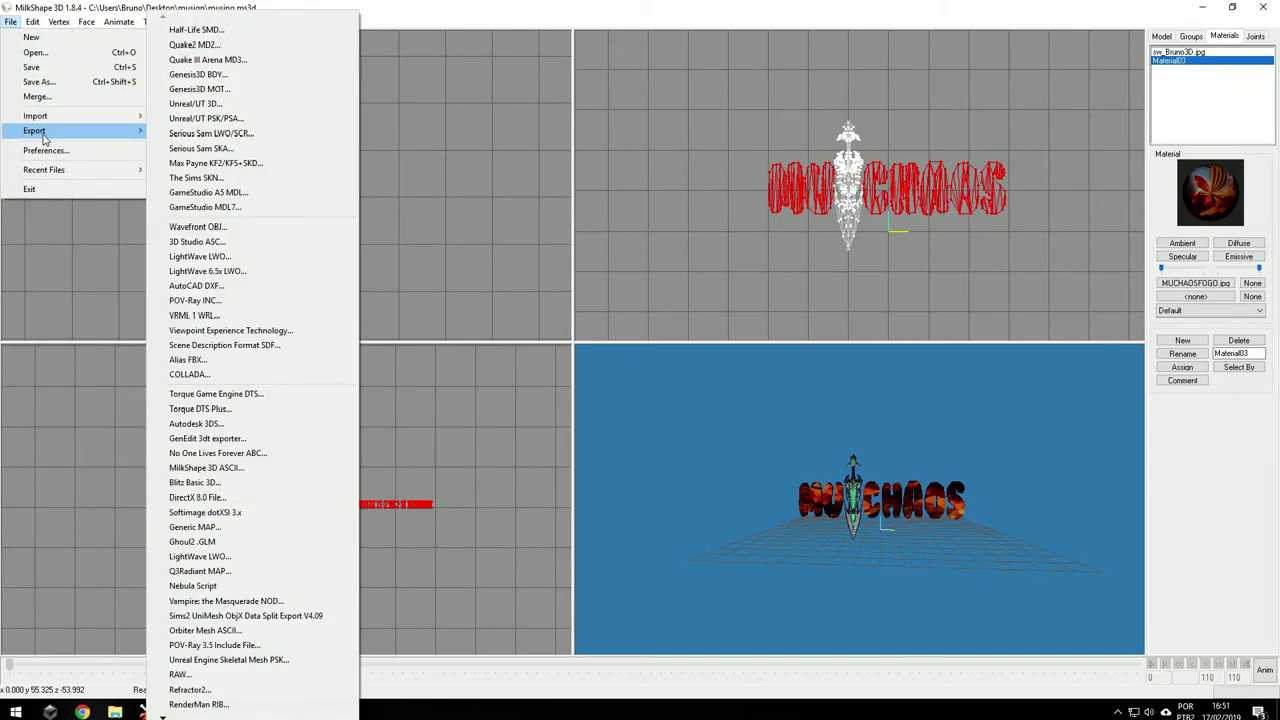
{"action": "left_click", "coordinate": [189, 30]}
{"action": "left_click_drag", "start_coordinate": [236, 44], "coordinate": [598, 222]}
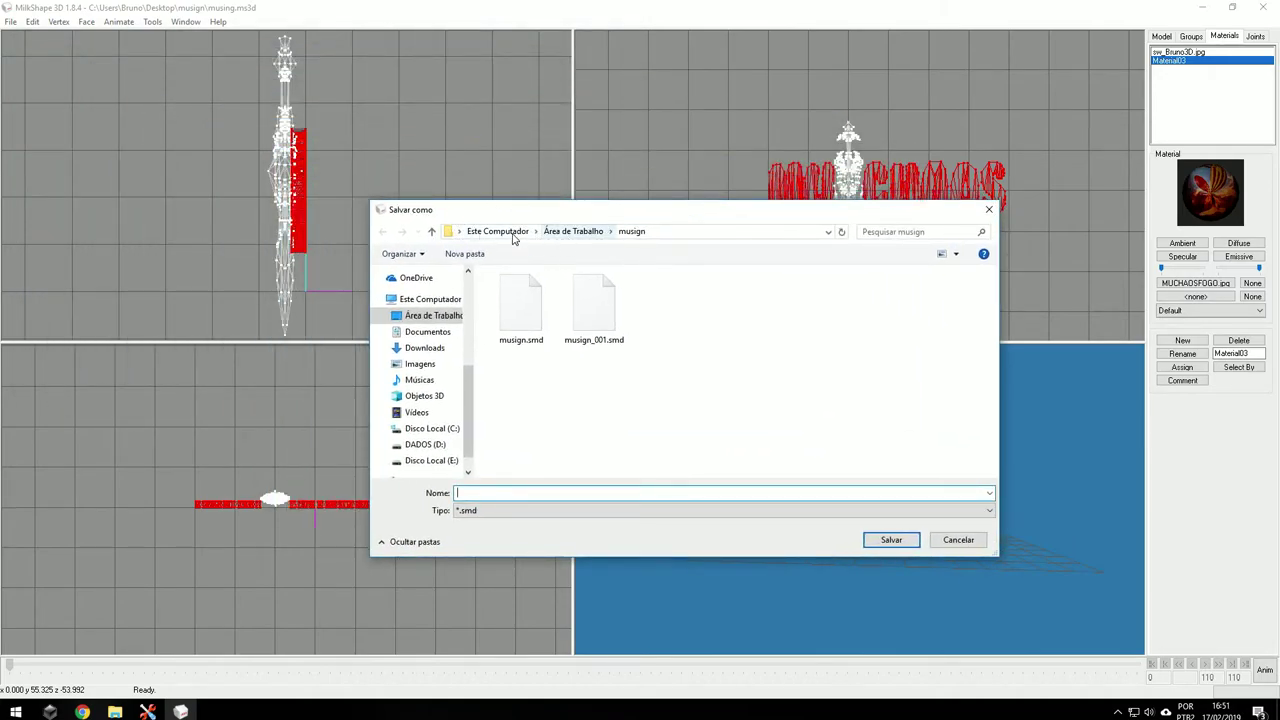
{"action": "left_click", "coordinate": [520, 302]}
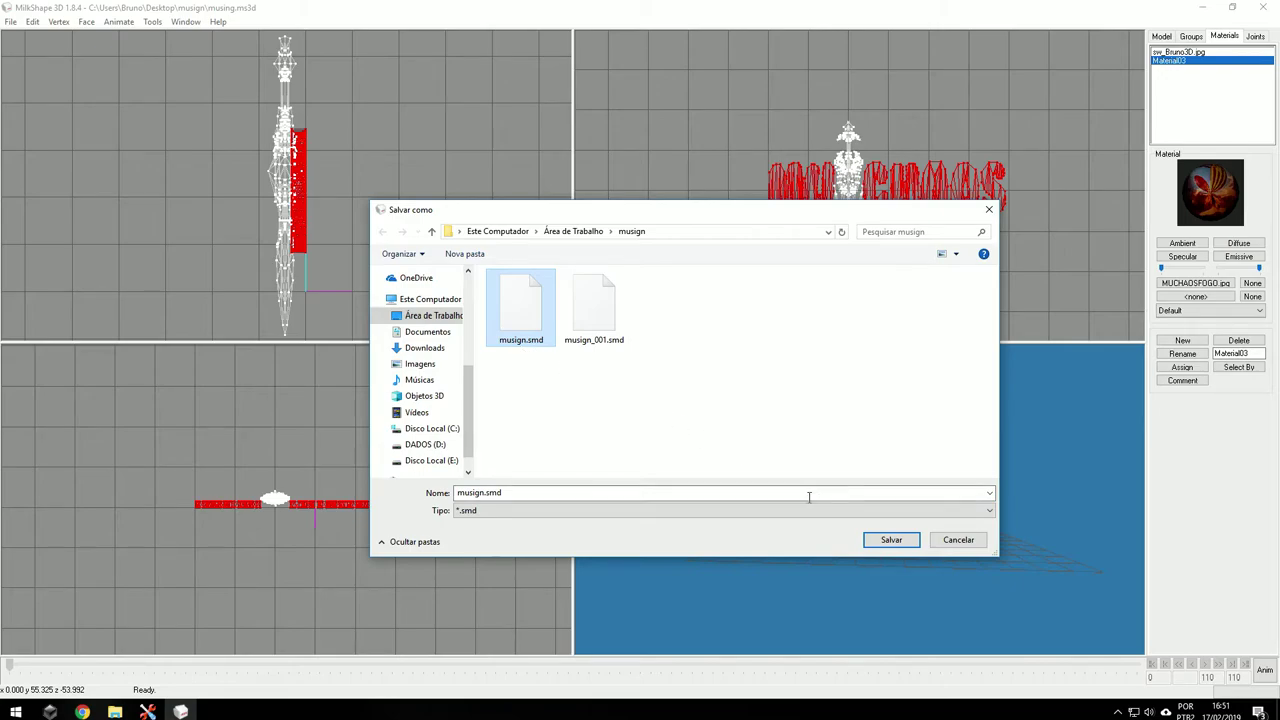
{"action": "left_click", "coordinate": [874, 539]}
{"action": "left_click", "coordinate": [679, 360]}
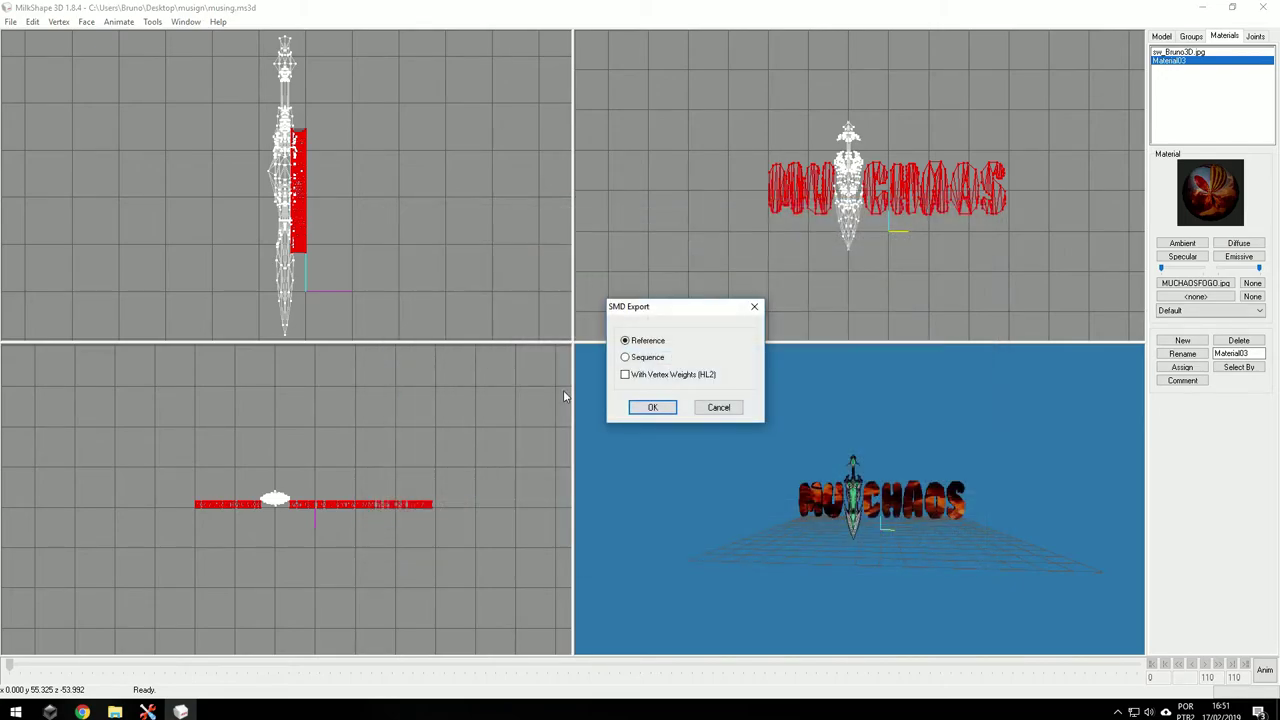
{"action": "left_click", "coordinate": [652, 407]}
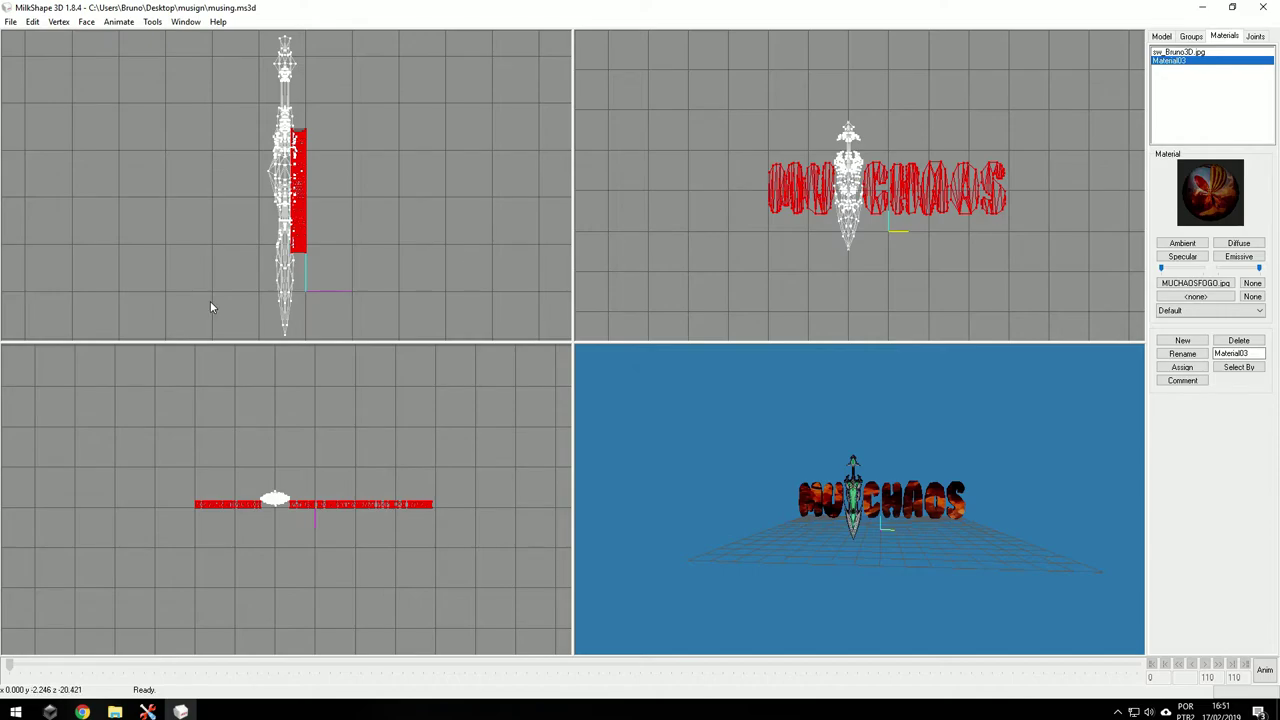
- Switch to MuOnline Pentium Tools, convert MUCHAOSFOGO.jpg to OZJ format, and close the image converter after previewing the converted file
{"action": "left_click", "coordinate": [152, 711]}
{"action": "left_click", "coordinate": [541, 122]}
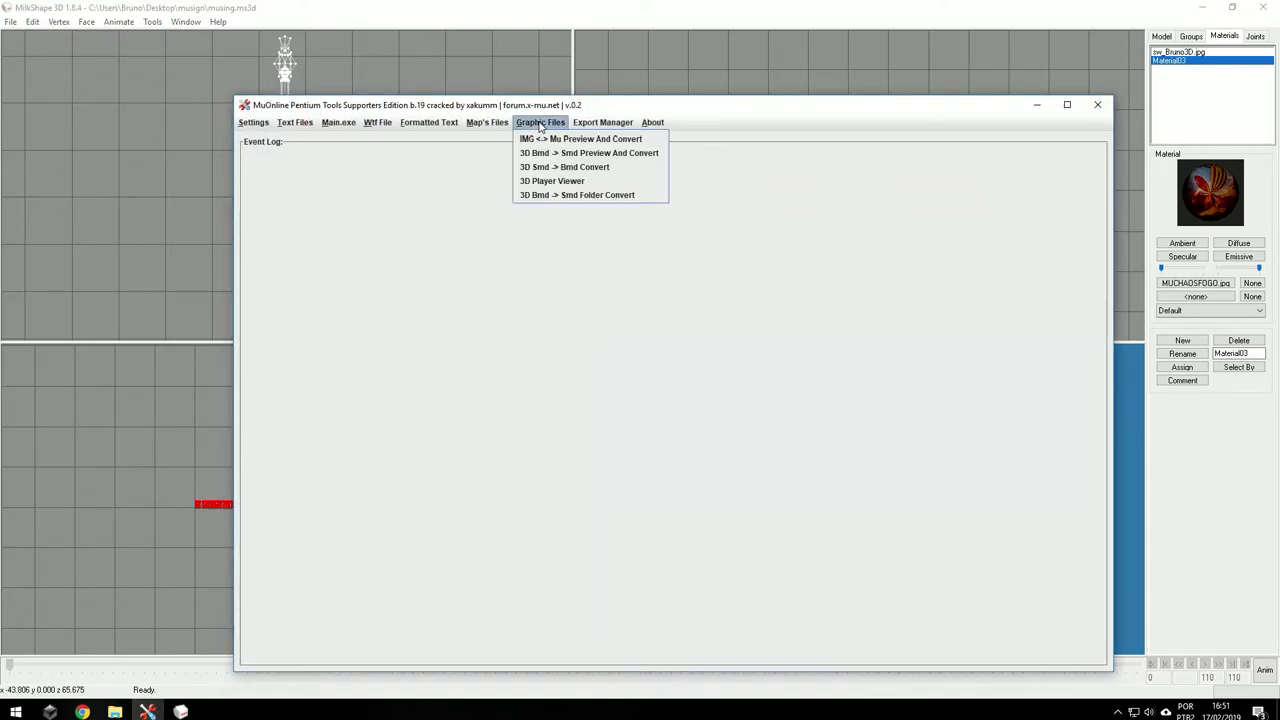
{"action": "left_click", "coordinate": [536, 139]}
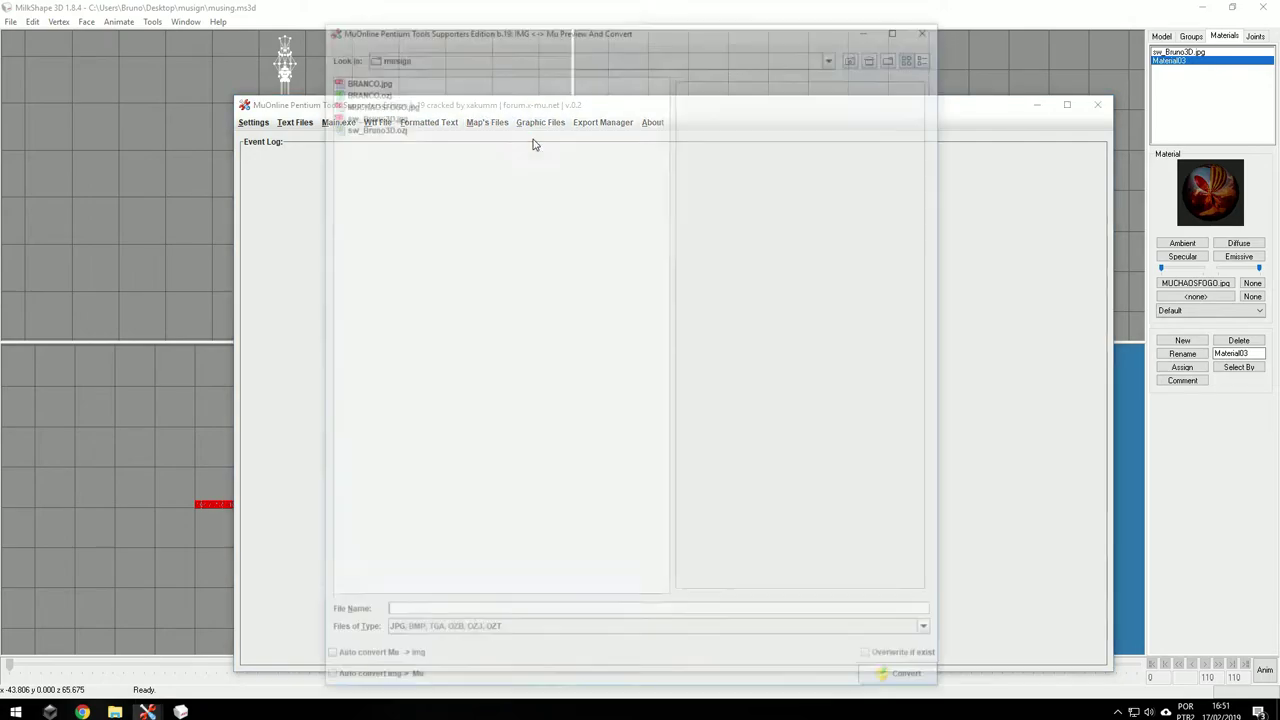
{"action": "right_click", "coordinate": [456, 186]}
{"action": "left_click", "coordinate": [477, 220]}
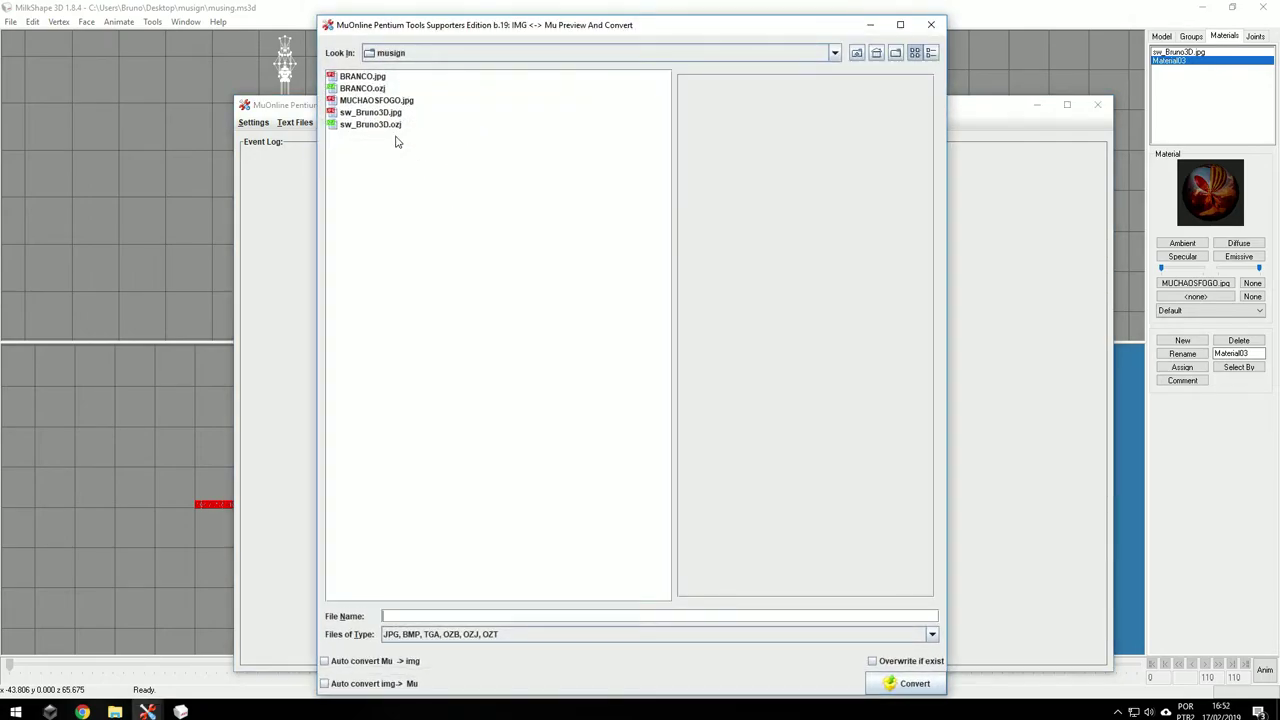
{"action": "left_click", "coordinate": [352, 103]}
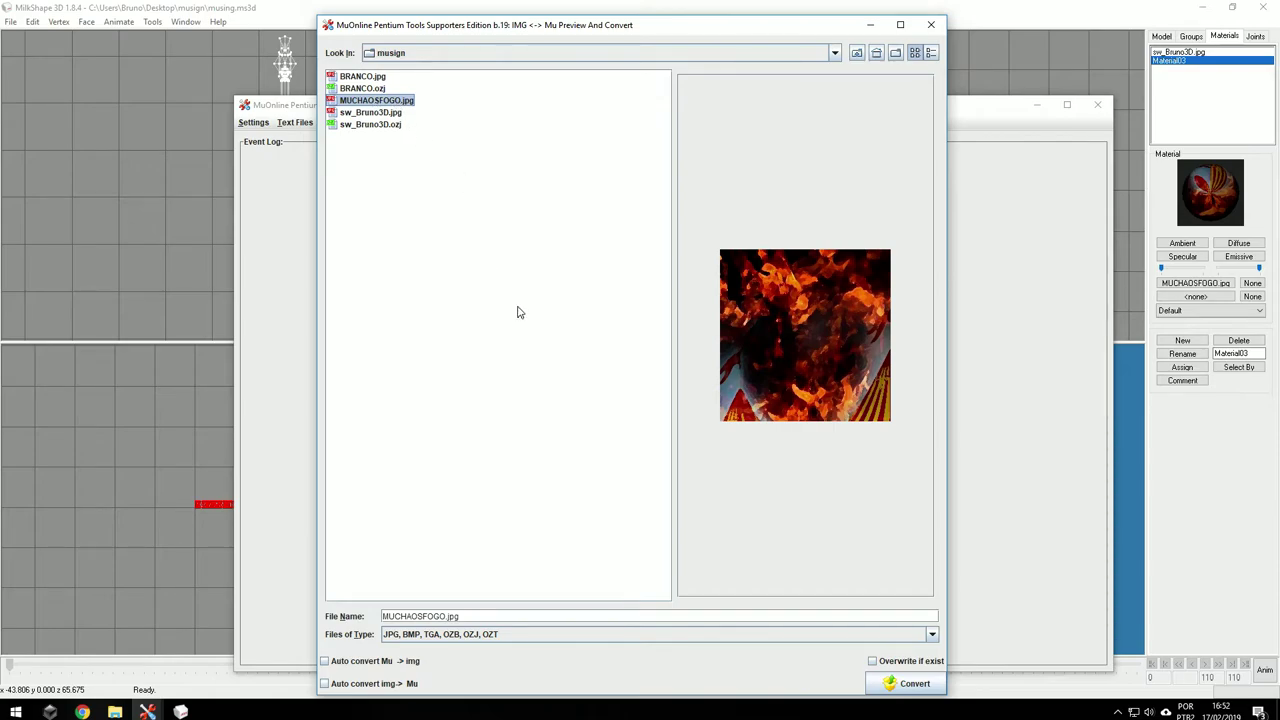
{"action": "left_click", "coordinate": [888, 686]}
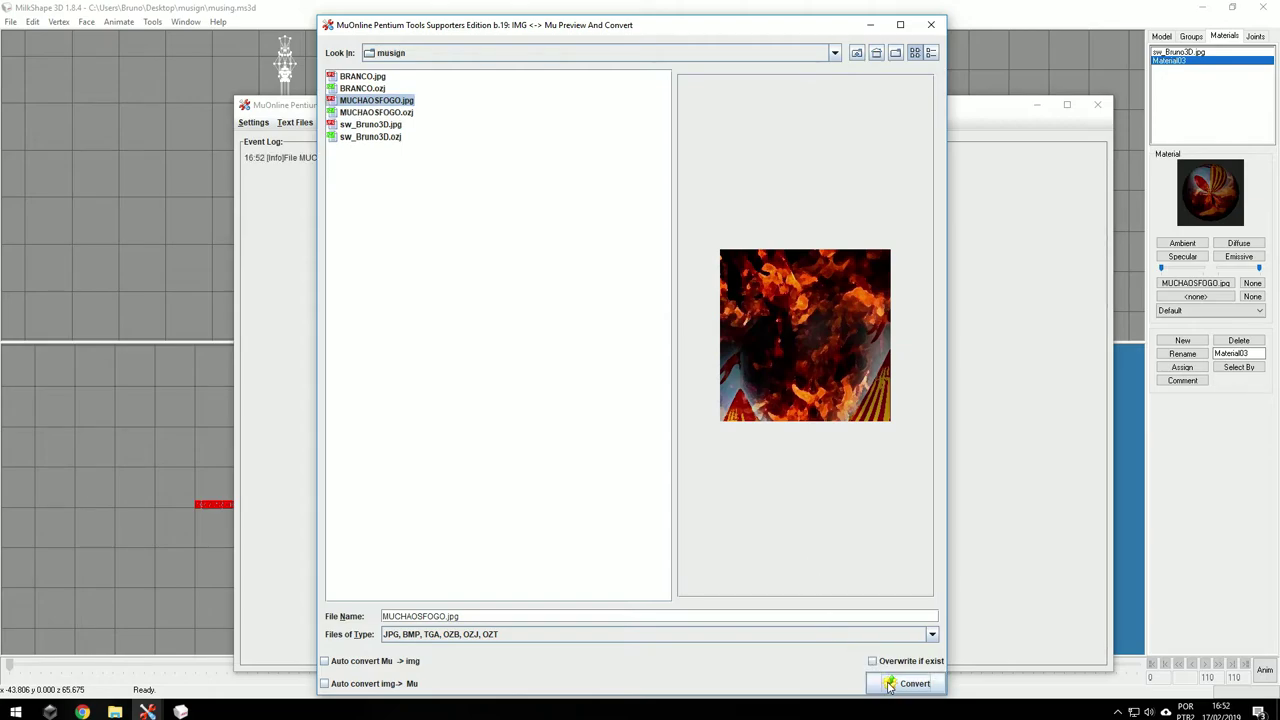
{"action": "left_click", "coordinate": [388, 113]}
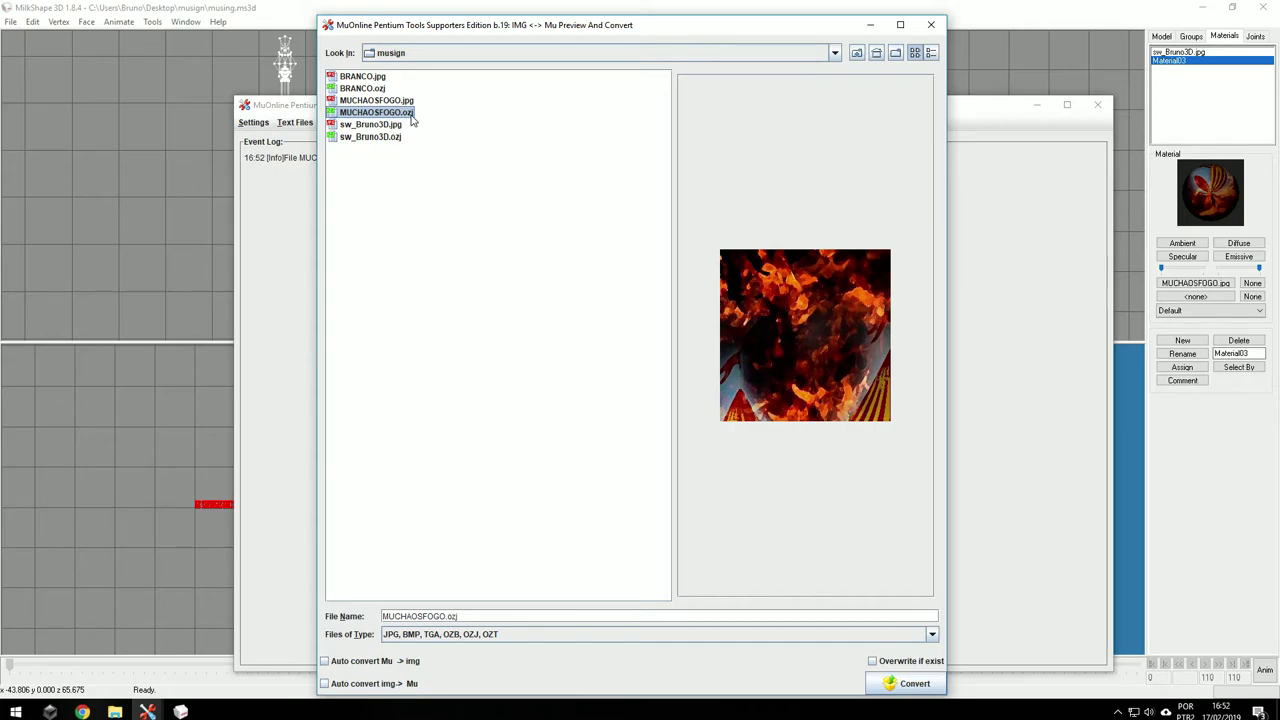
{"action": "left_click", "coordinate": [597, 247]}
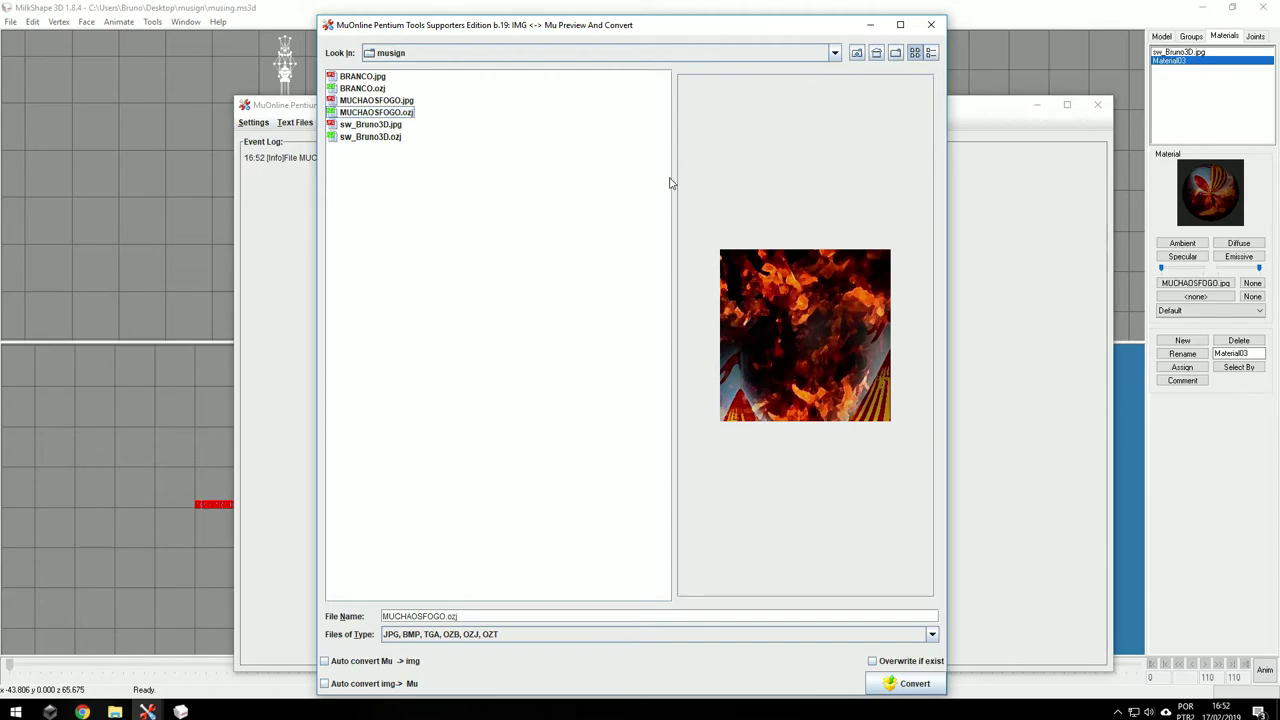
{"action": "left_click", "coordinate": [930, 24]}
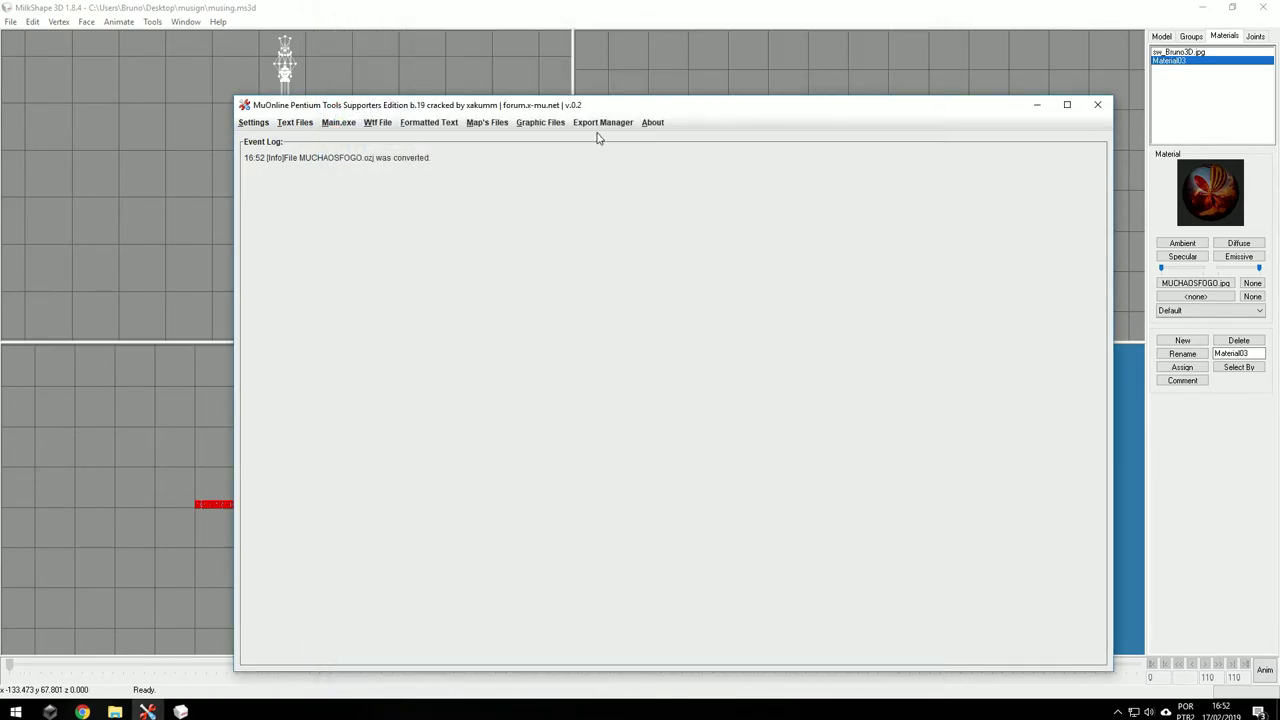
- Open the 3D Smd to Bmd converter and load musign.smd from the musign folder as the reference model
{"action": "left_click", "coordinate": [539, 123]}
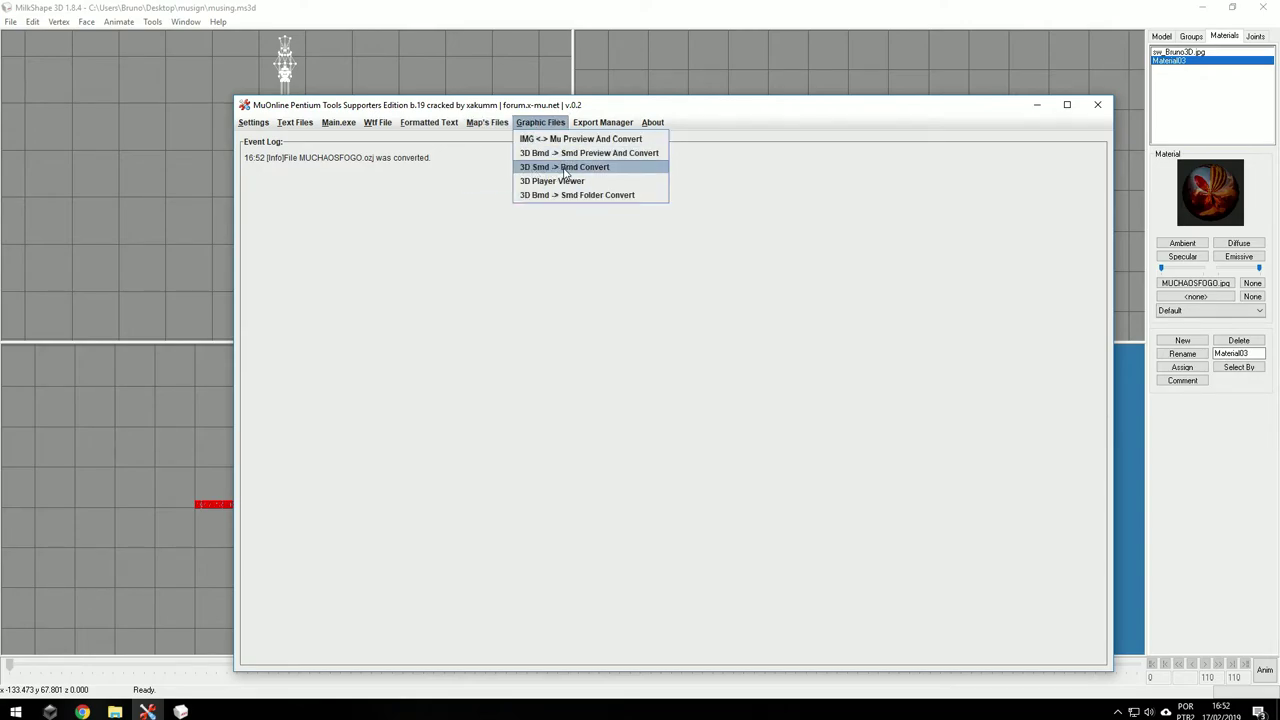
{"action": "left_click", "coordinate": [556, 170]}
{"action": "left_click", "coordinate": [1140, 51]}
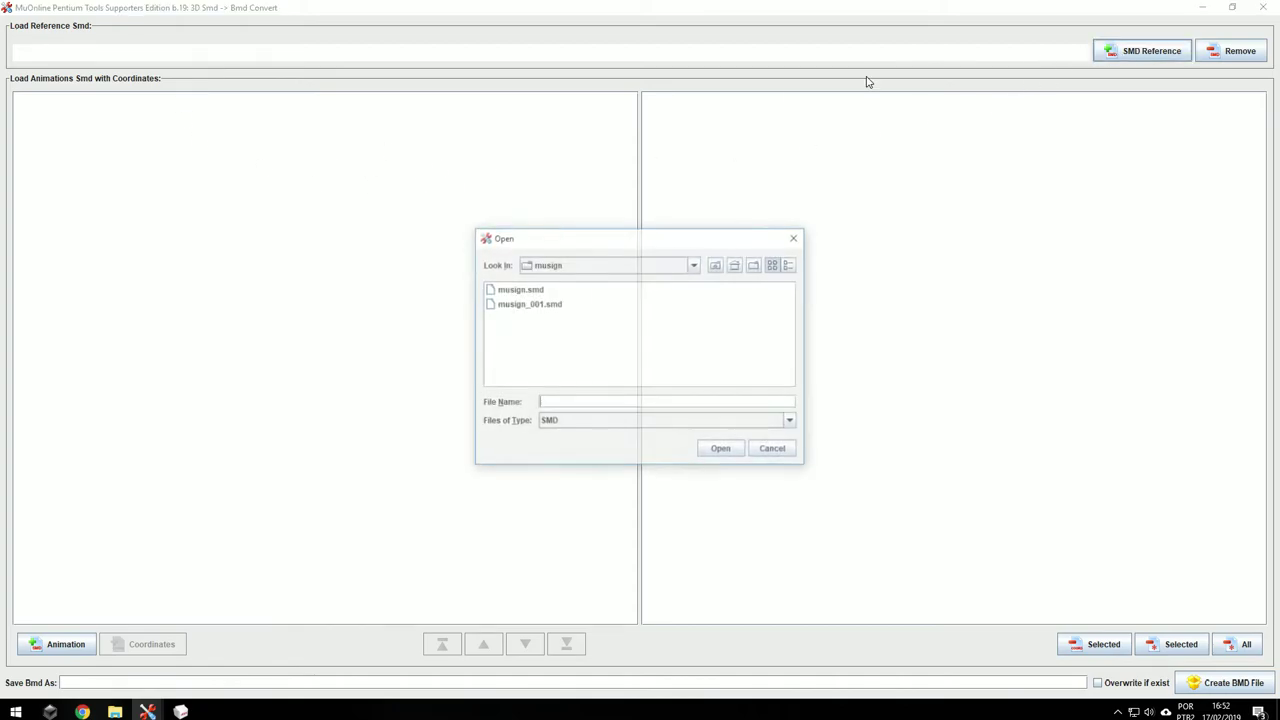
{"action": "left_click", "coordinate": [695, 264]}
{"action": "scroll", "coordinate": [600, 320], "scroll_direction": "up", "scroll_amount": 3}
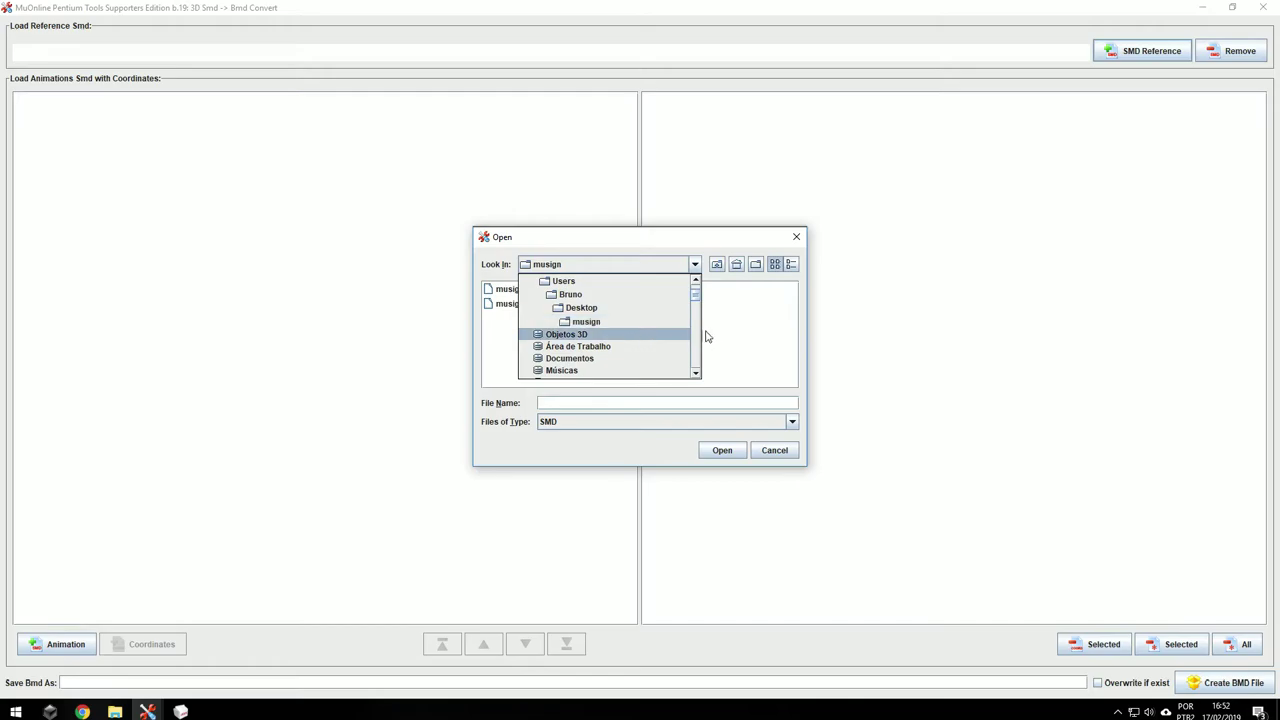
{"action": "left_click", "coordinate": [600, 322]}
{"action": "left_click", "coordinate": [519, 289]}
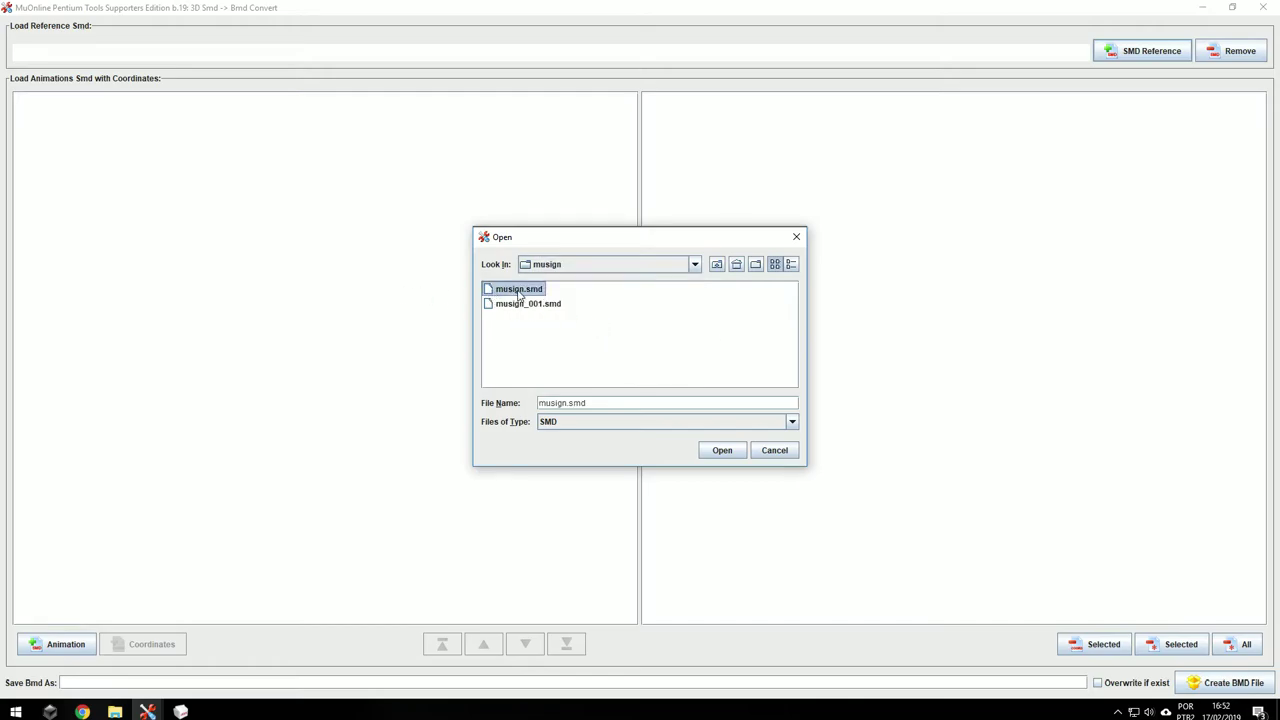
{"action": "left_click", "coordinate": [720, 450]}
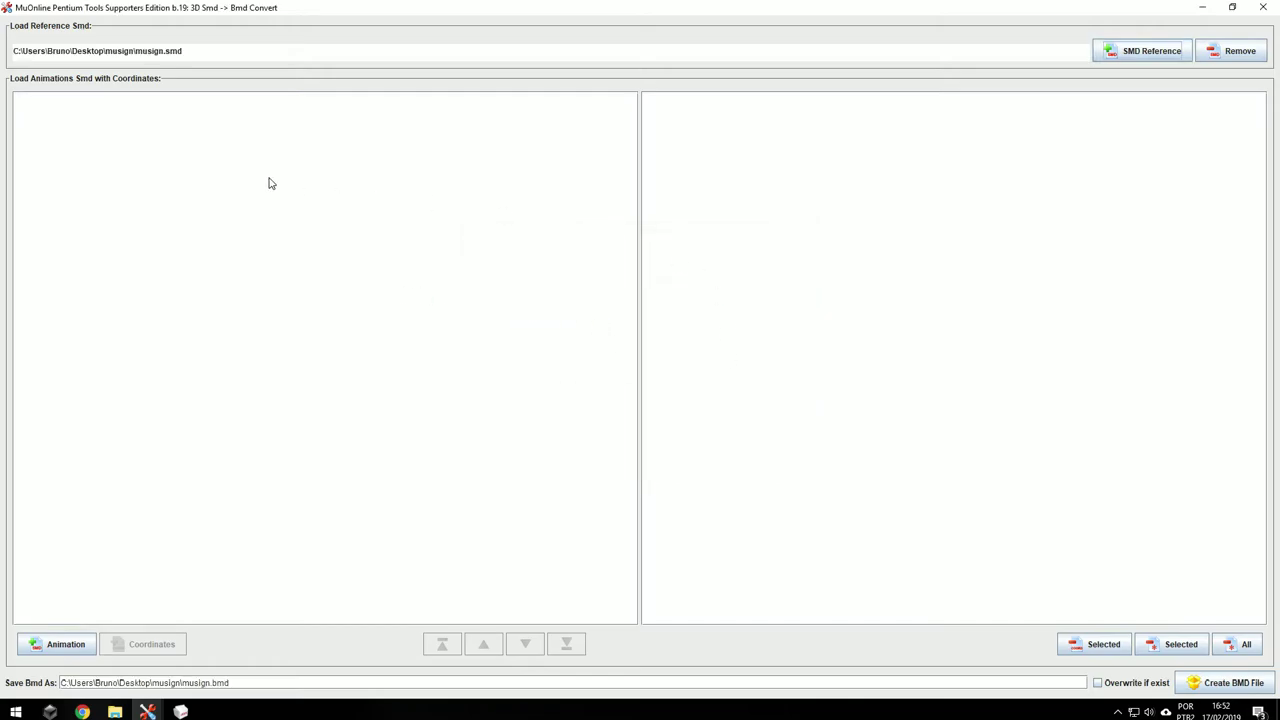
- Add musign_001.smd as the animation file for the BMD conversion
{"action": "left_click", "coordinate": [62, 646]}
{"action": "left_click", "coordinate": [527, 304]}
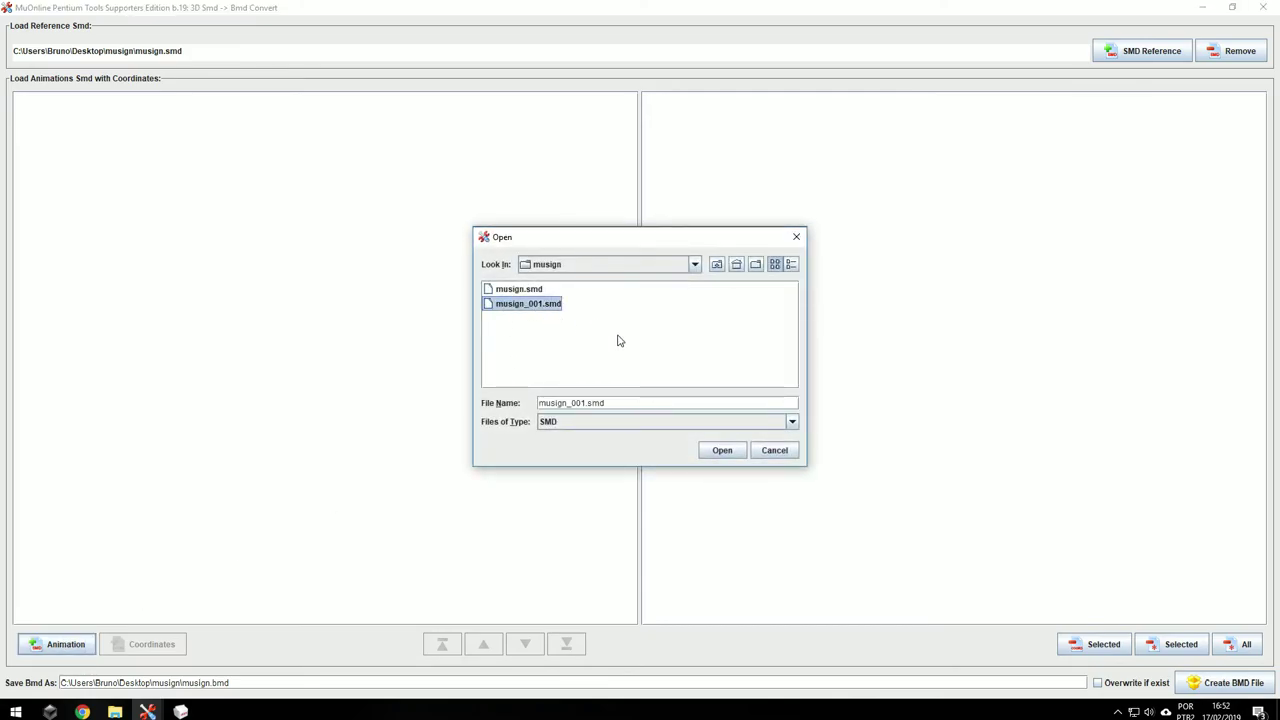
{"action": "left_click", "coordinate": [722, 450]}
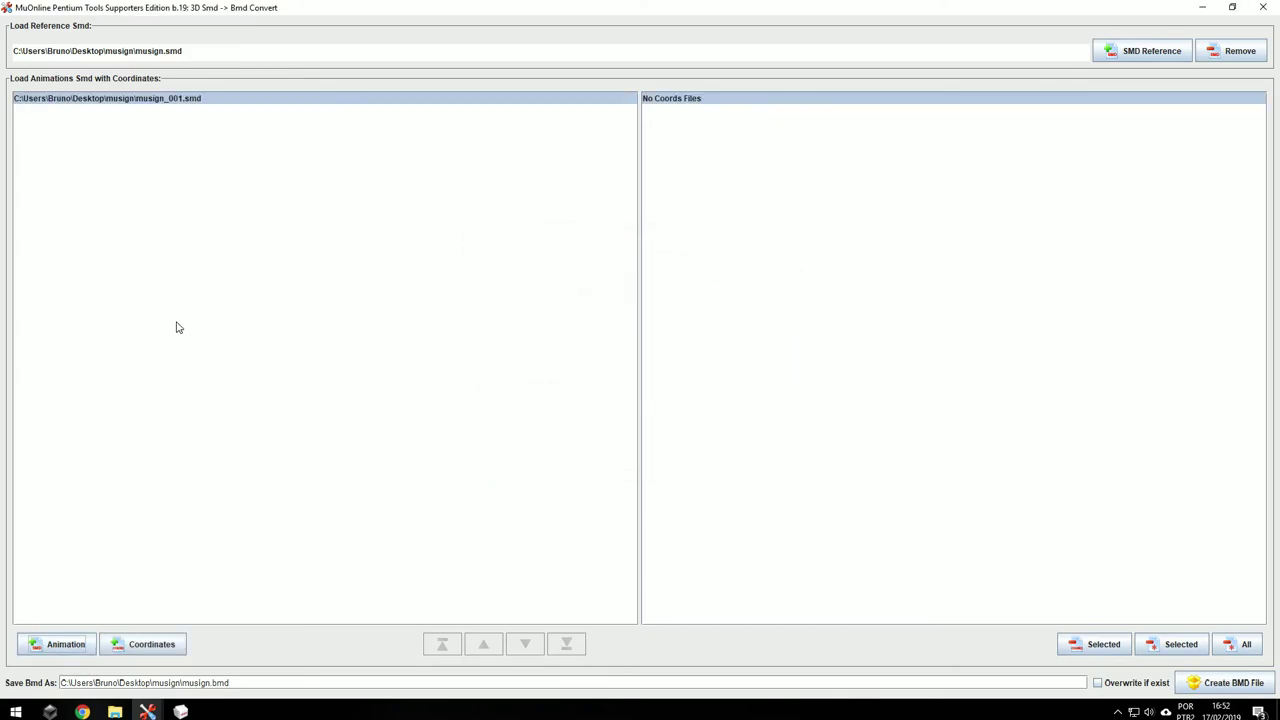
- Switch to MilkShape 3D, try deleting the sword group, undo the deletion, and return to the Smd to Bmd converter
{"action": "left_click", "coordinate": [180, 711]}
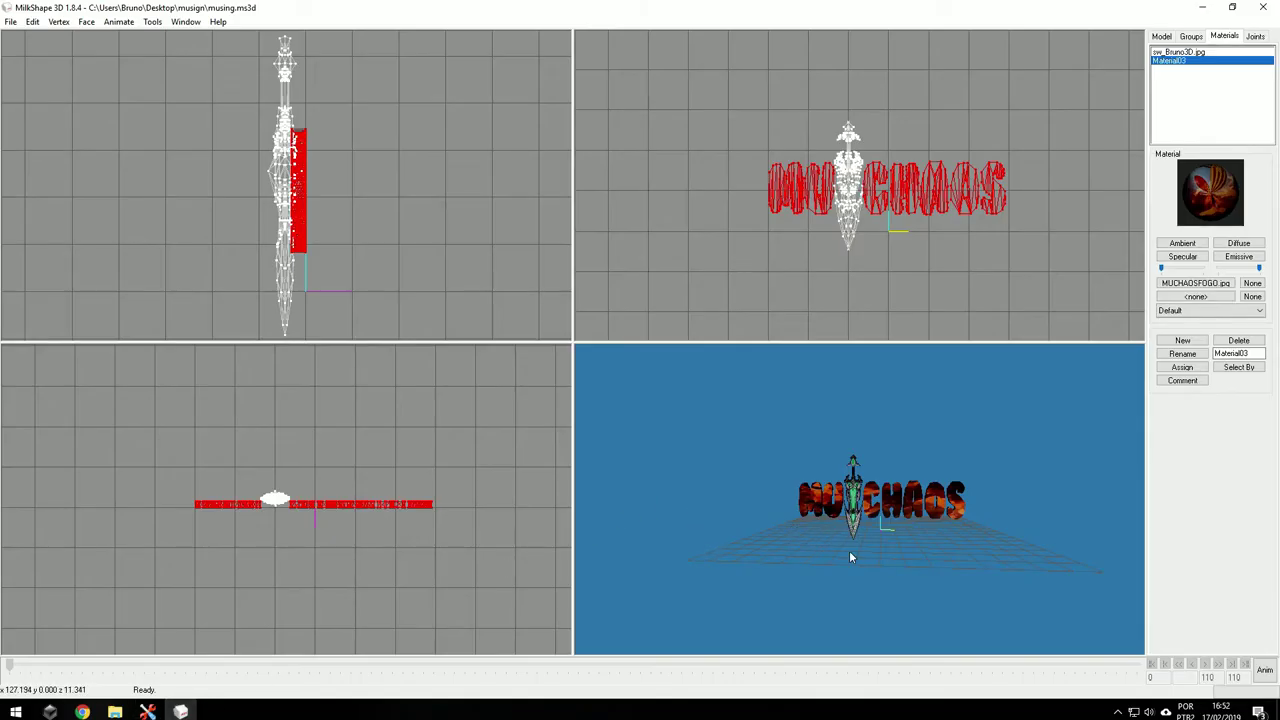
{"action": "left_click", "coordinate": [1202, 7]}
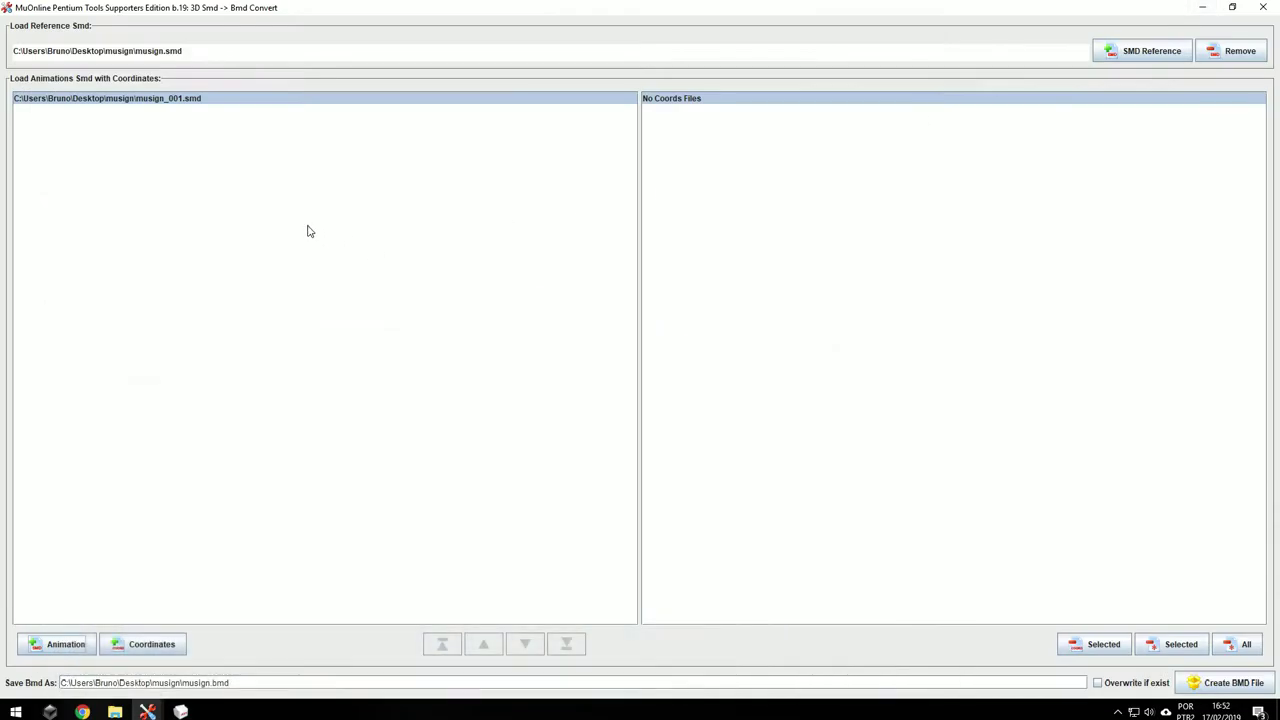
{"action": "left_click", "coordinate": [180, 711]}
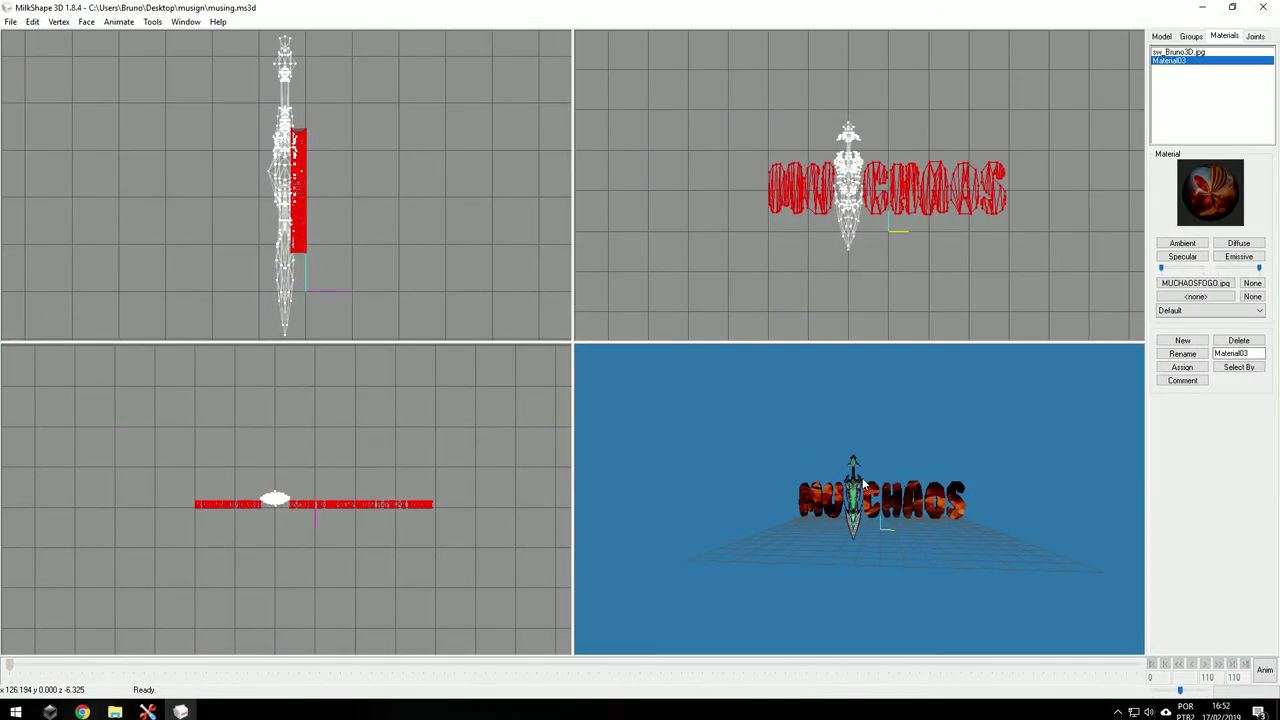
{"action": "left_click", "coordinate": [1191, 36]}
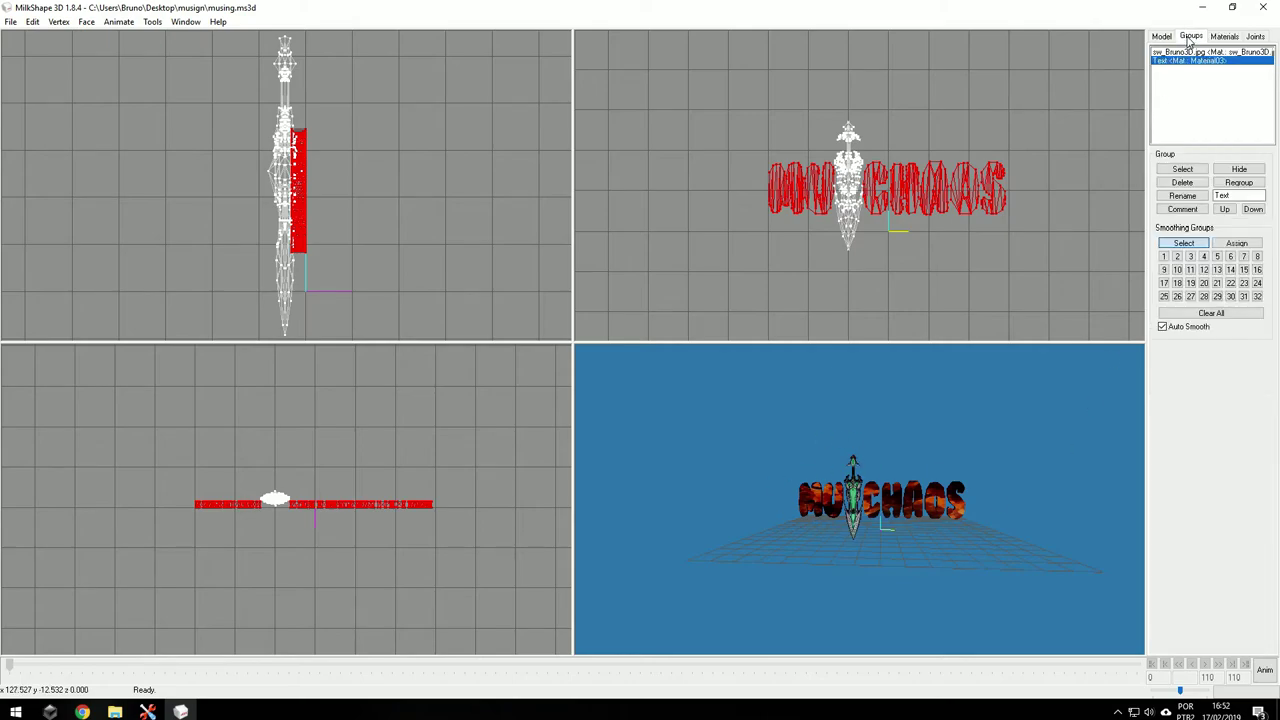
{"action": "double_click", "coordinate": [1160, 52]}
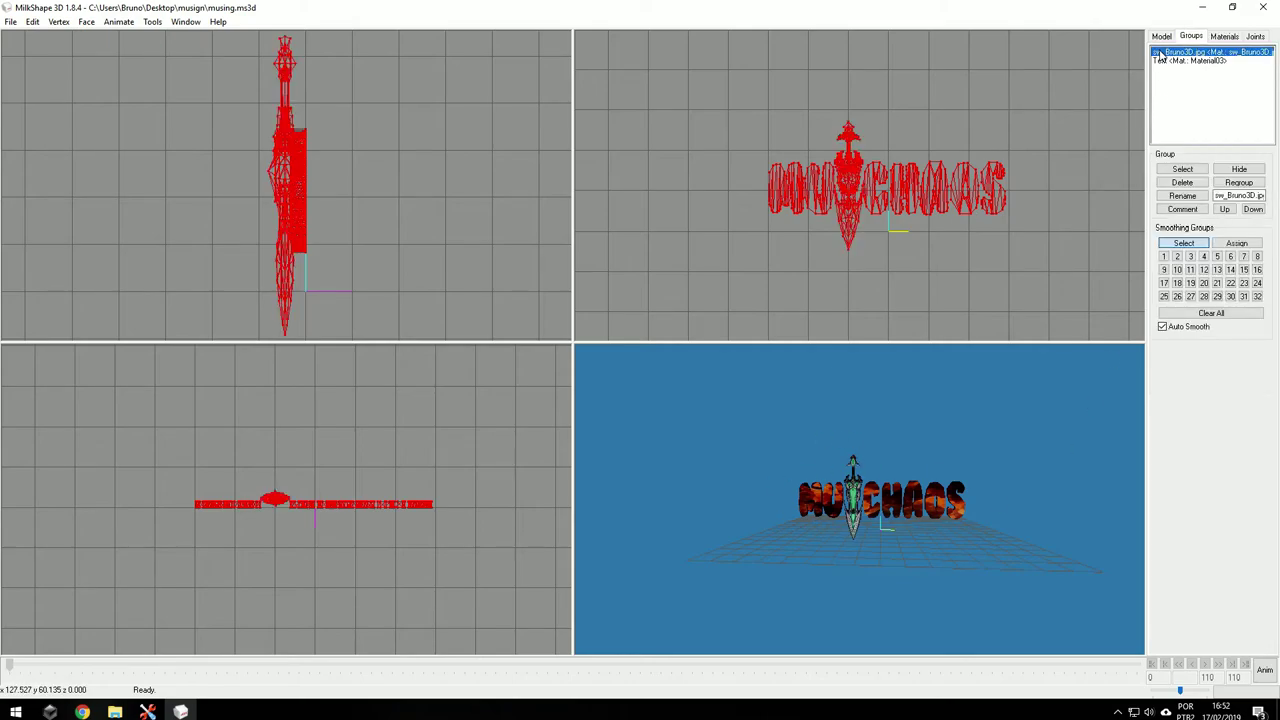
{"action": "double_click", "coordinate": [1166, 60]}
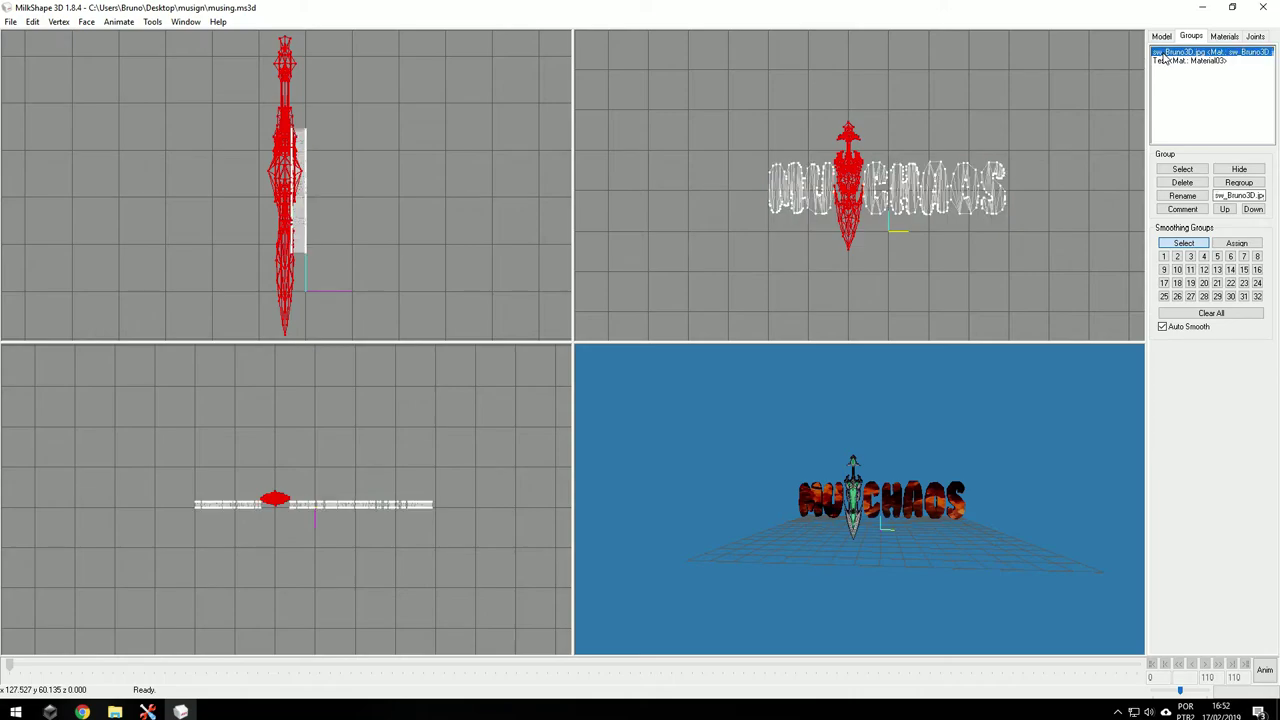
{"action": "key", "text": "Delete"}
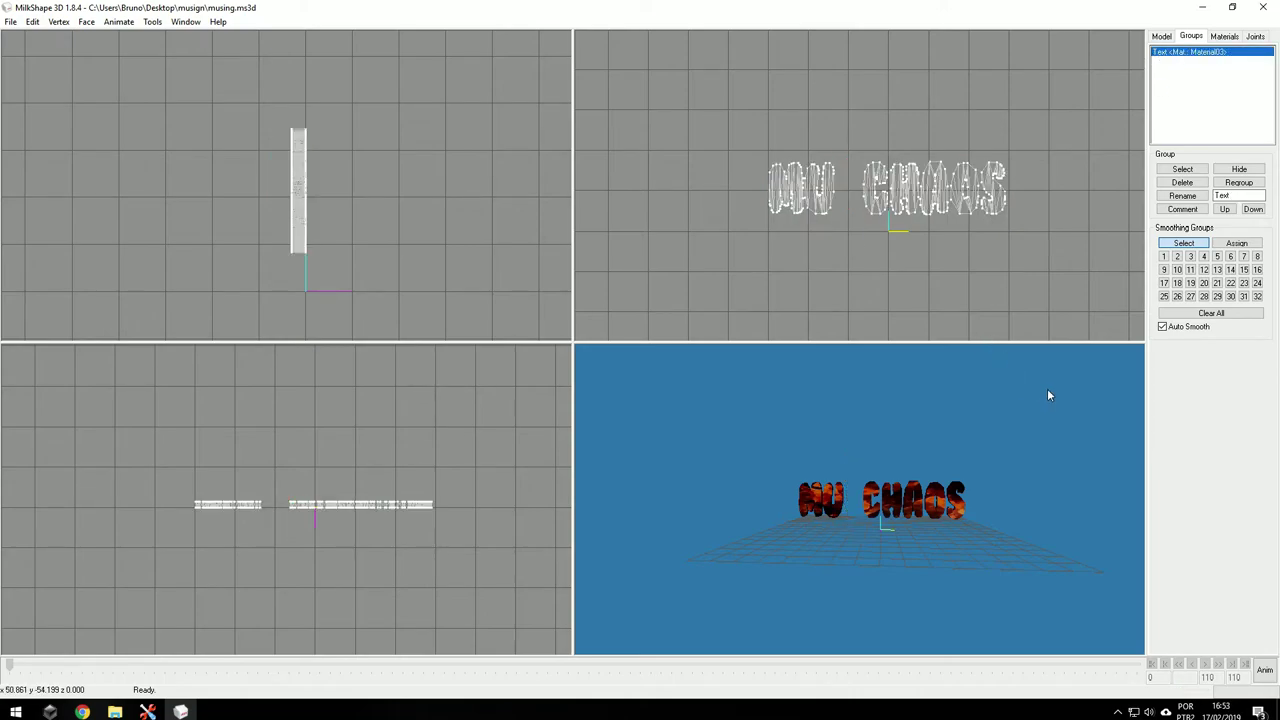
{"action": "key", "text": "ctrl+z"}
{"action": "double_click", "coordinate": [1172, 62]}
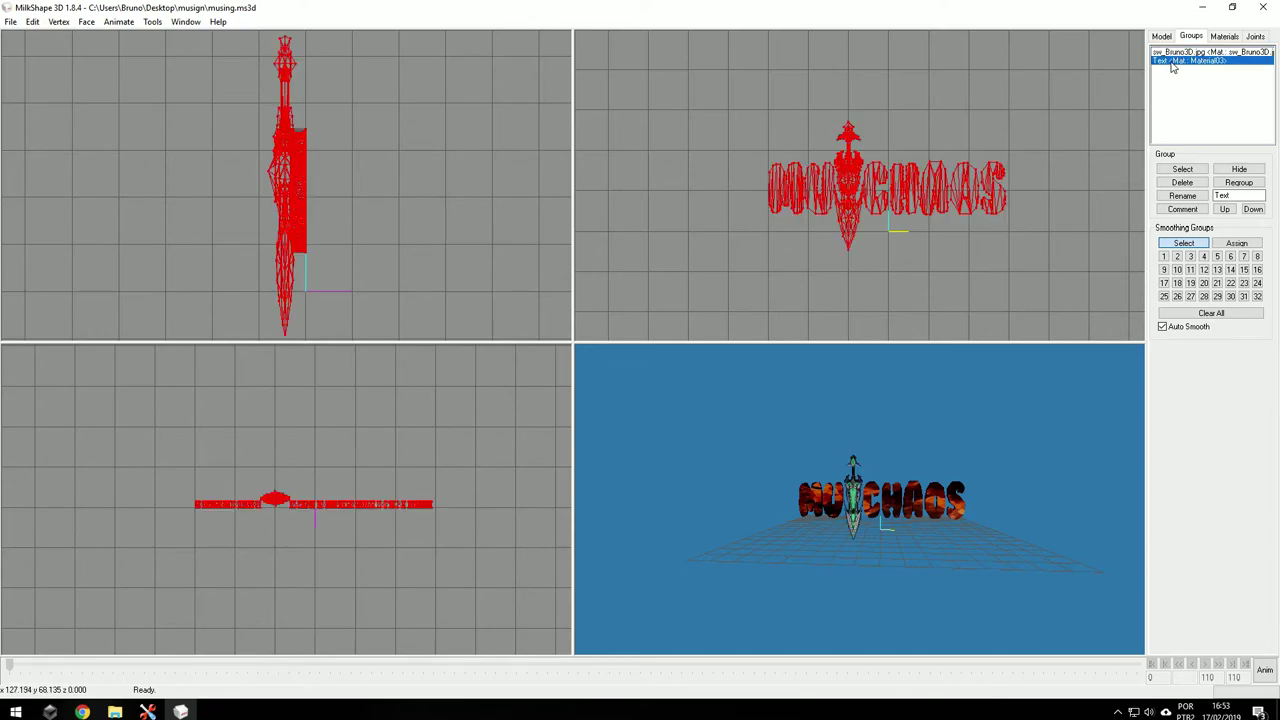
{"action": "left_click", "coordinate": [1183, 63]}
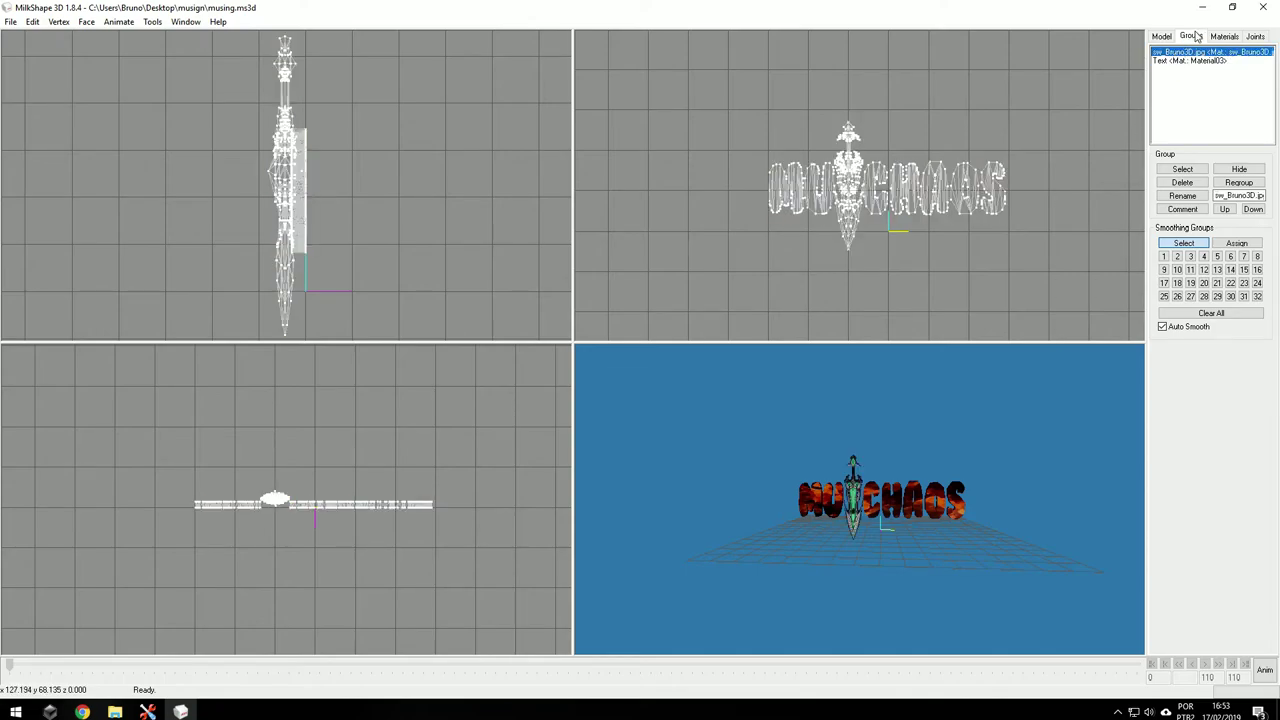
{"action": "left_click", "coordinate": [1202, 7]}
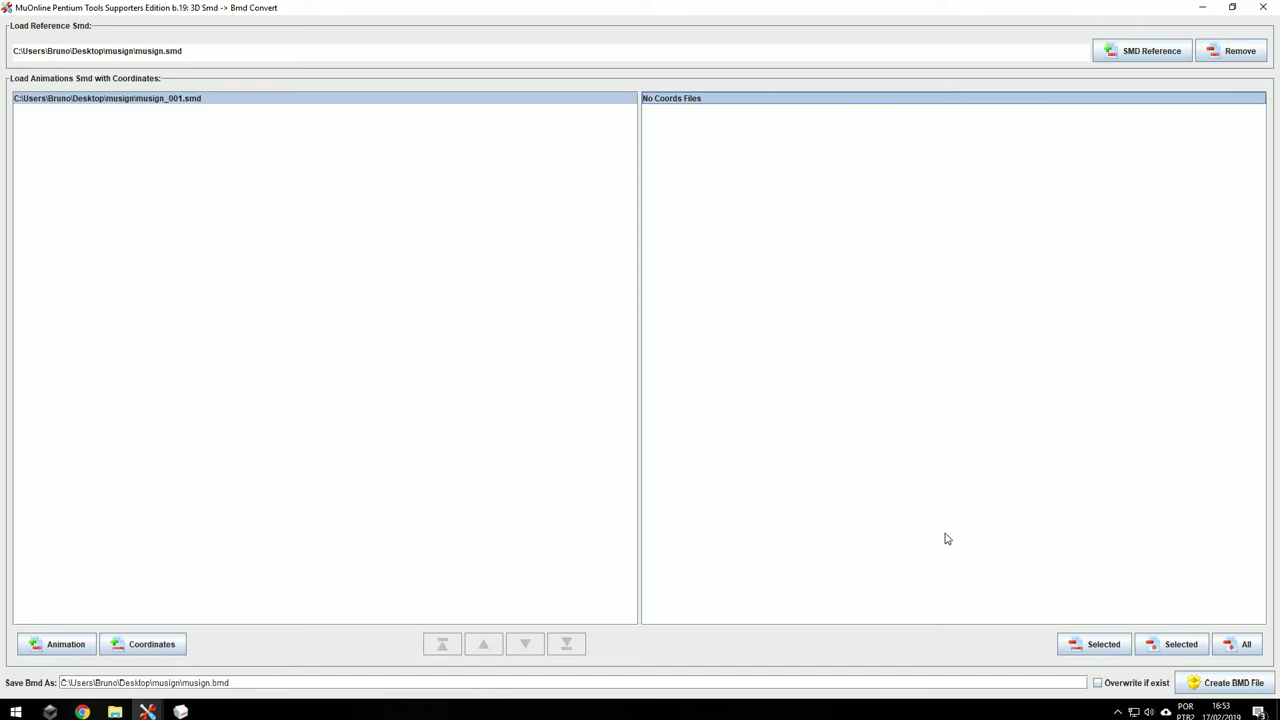
- Check the musign.bmd file in the musign folder in File Explorer, and return to the Smd to Bmd converter
{"action": "left_click", "coordinate": [114, 711]}
{"action": "left_click", "coordinate": [517, 463]}
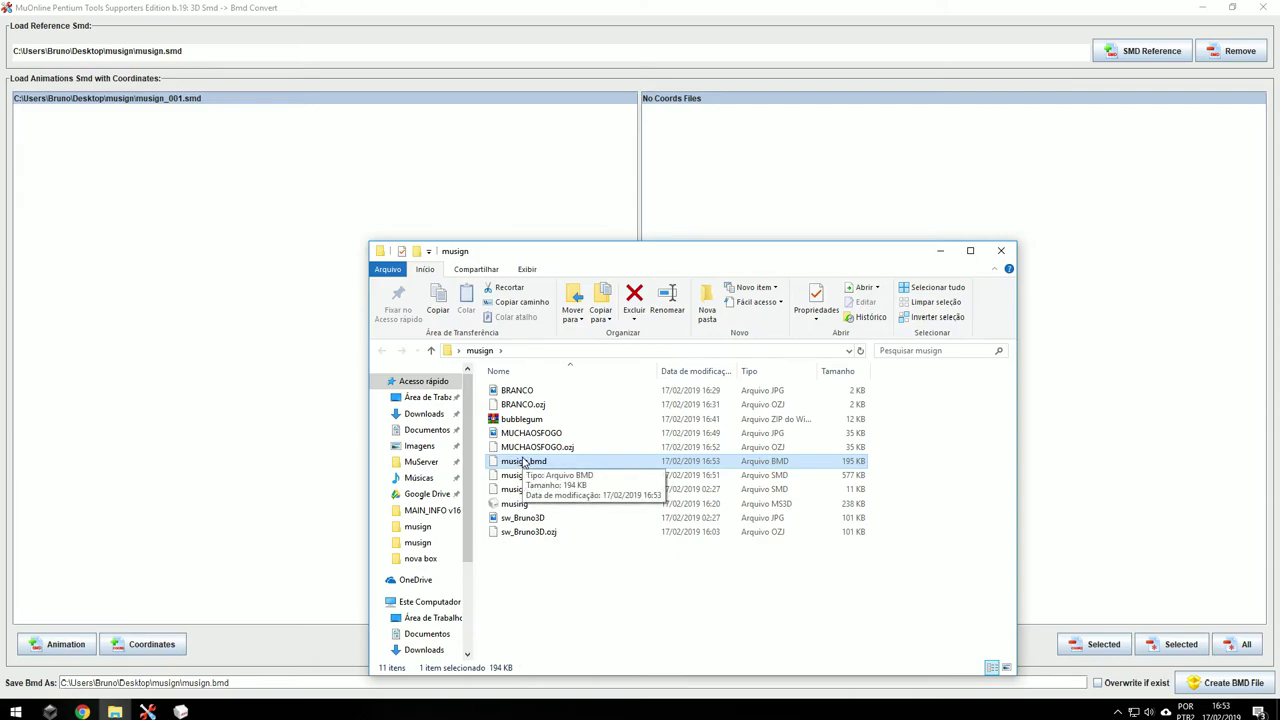
{"action": "mouse_move", "coordinate": [147, 711]}
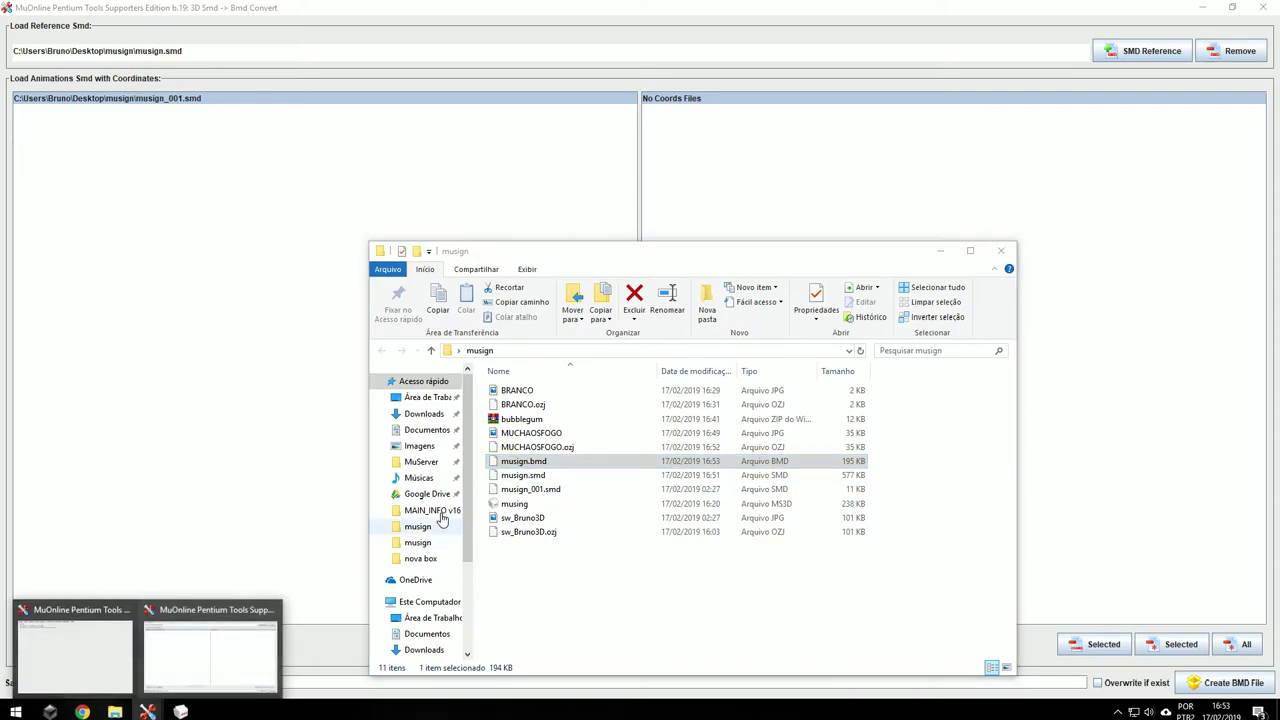
{"action": "left_click", "coordinate": [176, 658]}
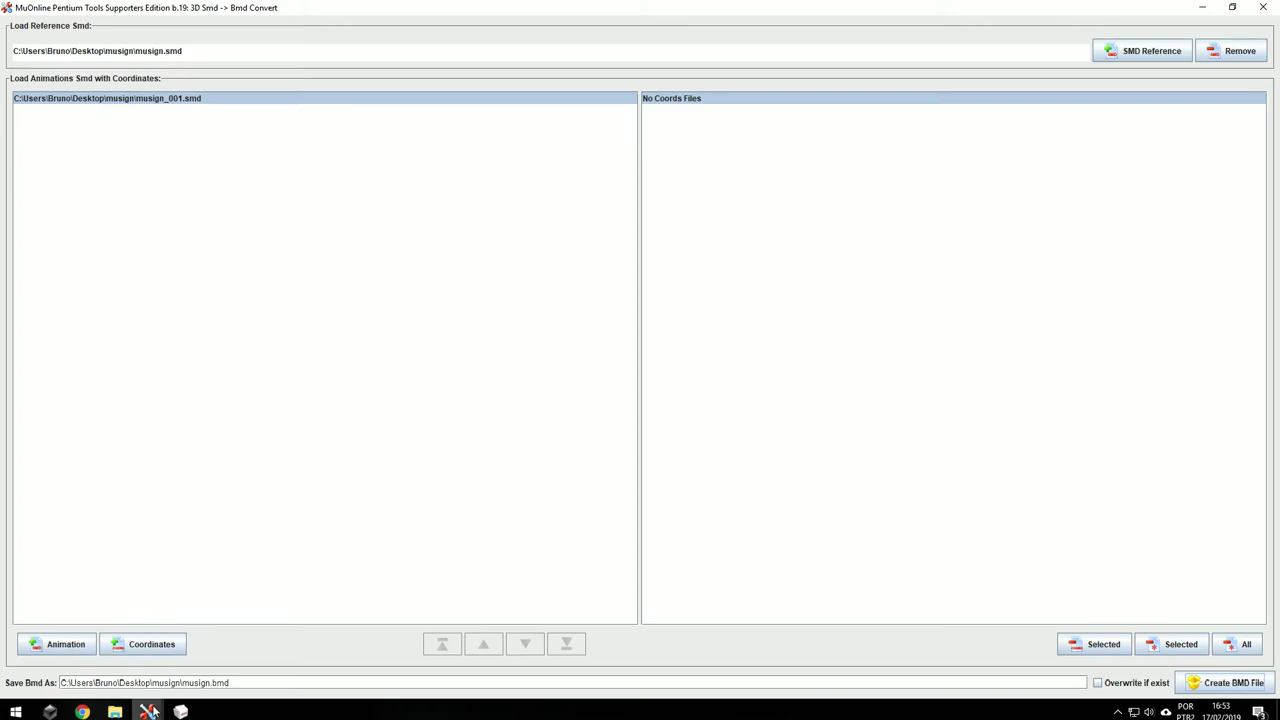
- Preview the converted musign.bmd model in the 3D Bmd to Smd viewer, and minimize the MuOnline Pentium Tools windows
{"action": "left_click", "coordinate": [80, 654]}
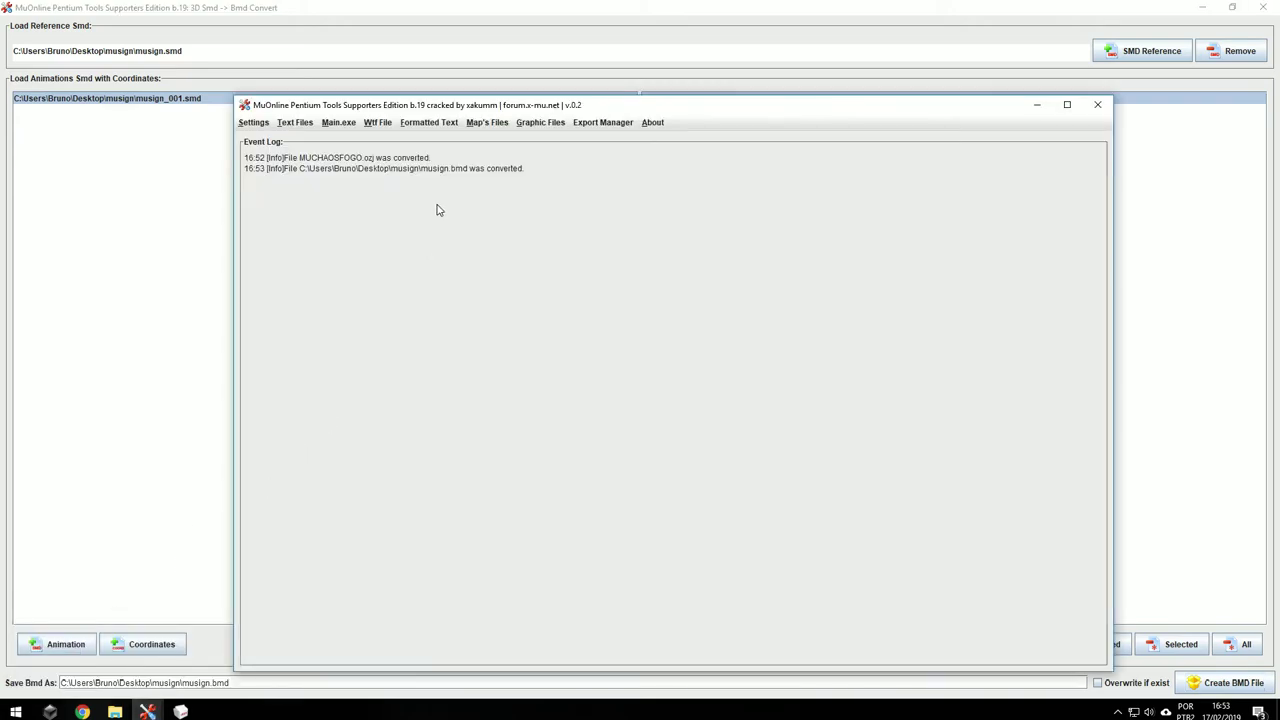
{"action": "left_click", "coordinate": [545, 123]}
{"action": "left_click", "coordinate": [572, 154]}
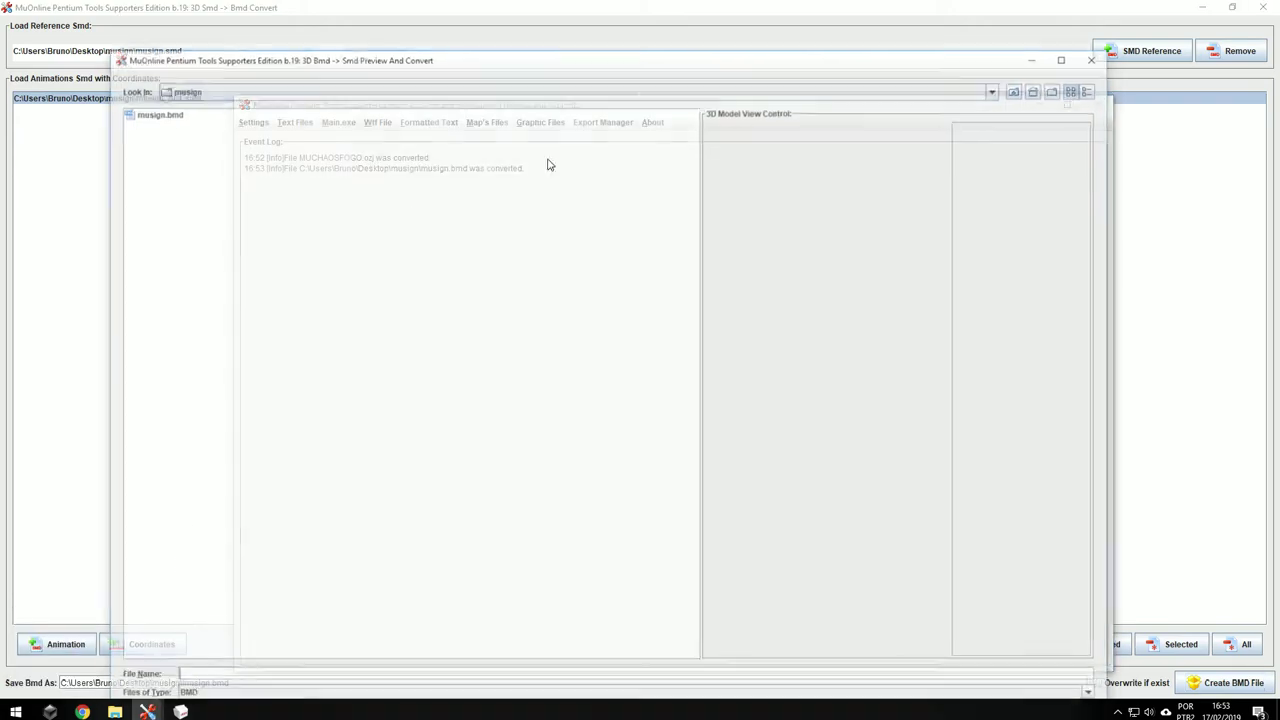
{"action": "left_click", "coordinate": [151, 112]}
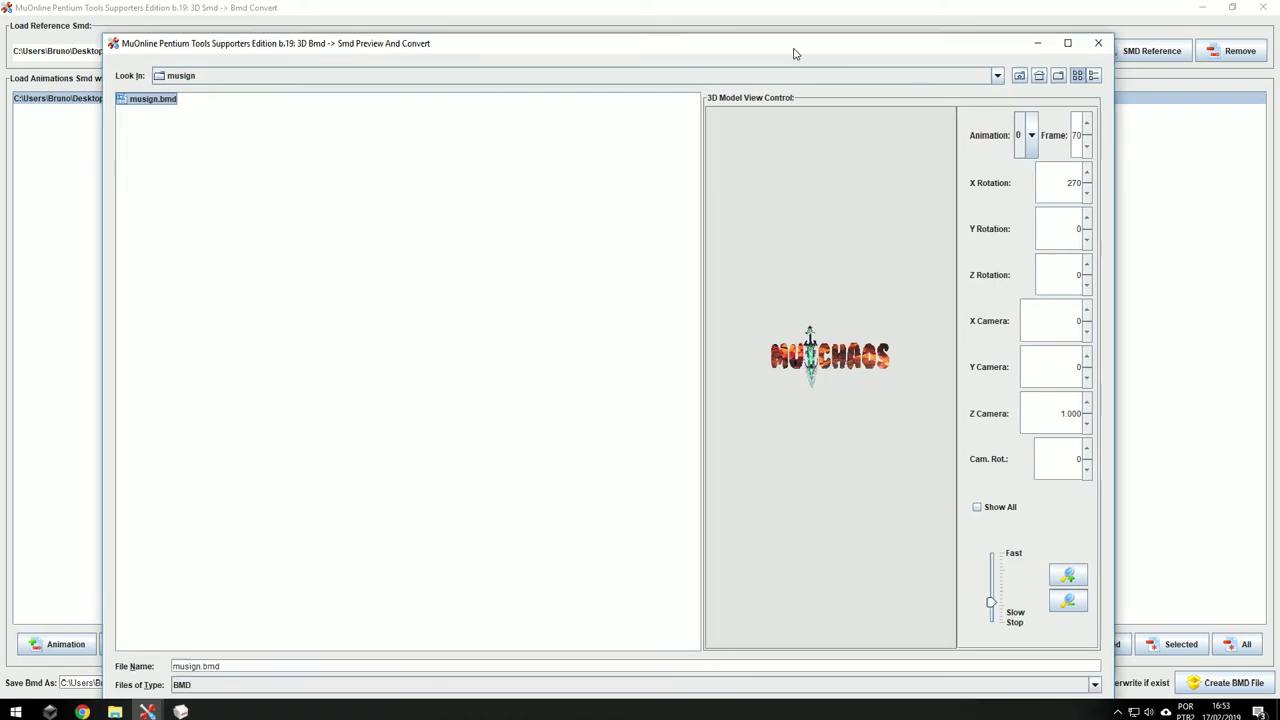
{"action": "left_click", "coordinate": [1037, 40]}
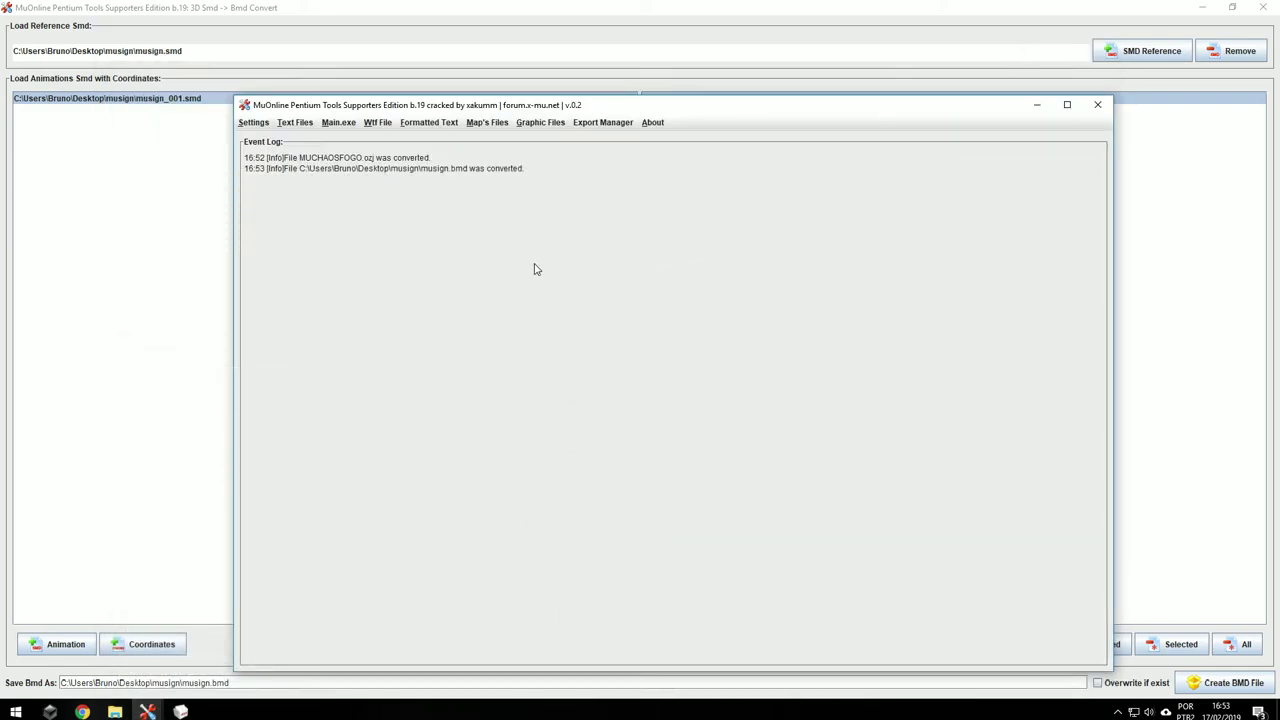
{"action": "left_click", "coordinate": [186, 269]}
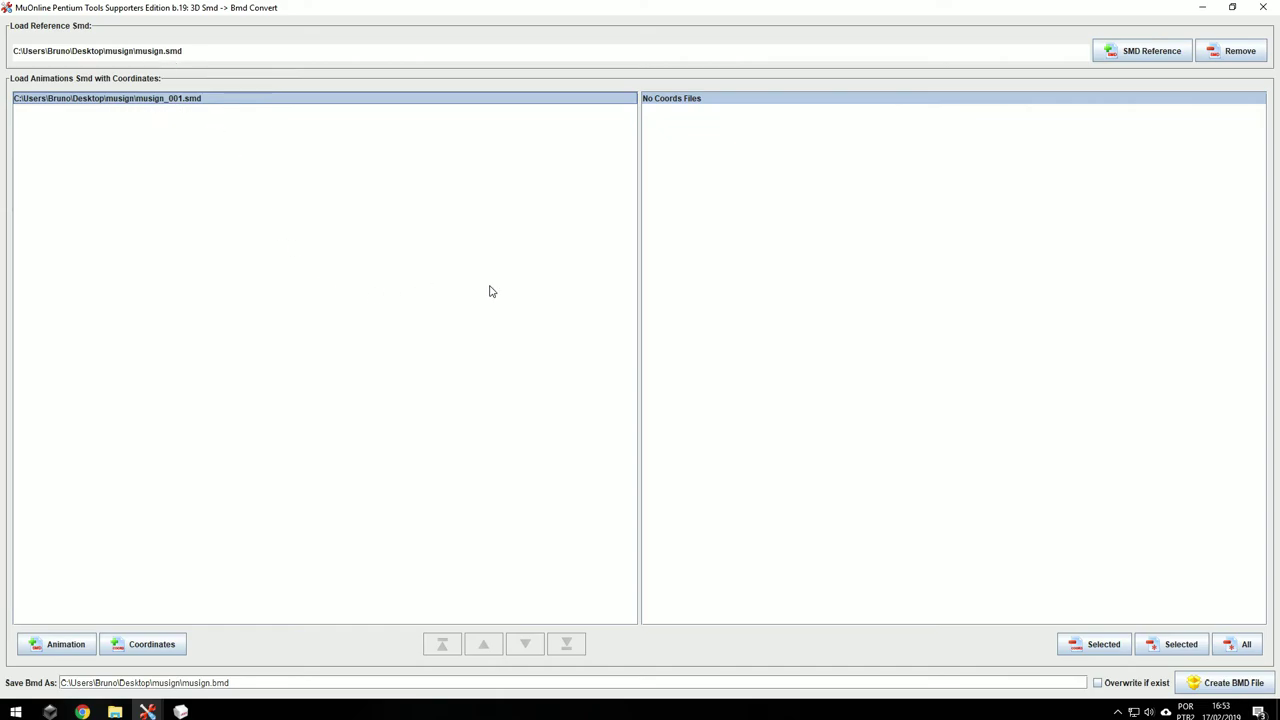
{"action": "left_click", "coordinate": [1202, 8]}
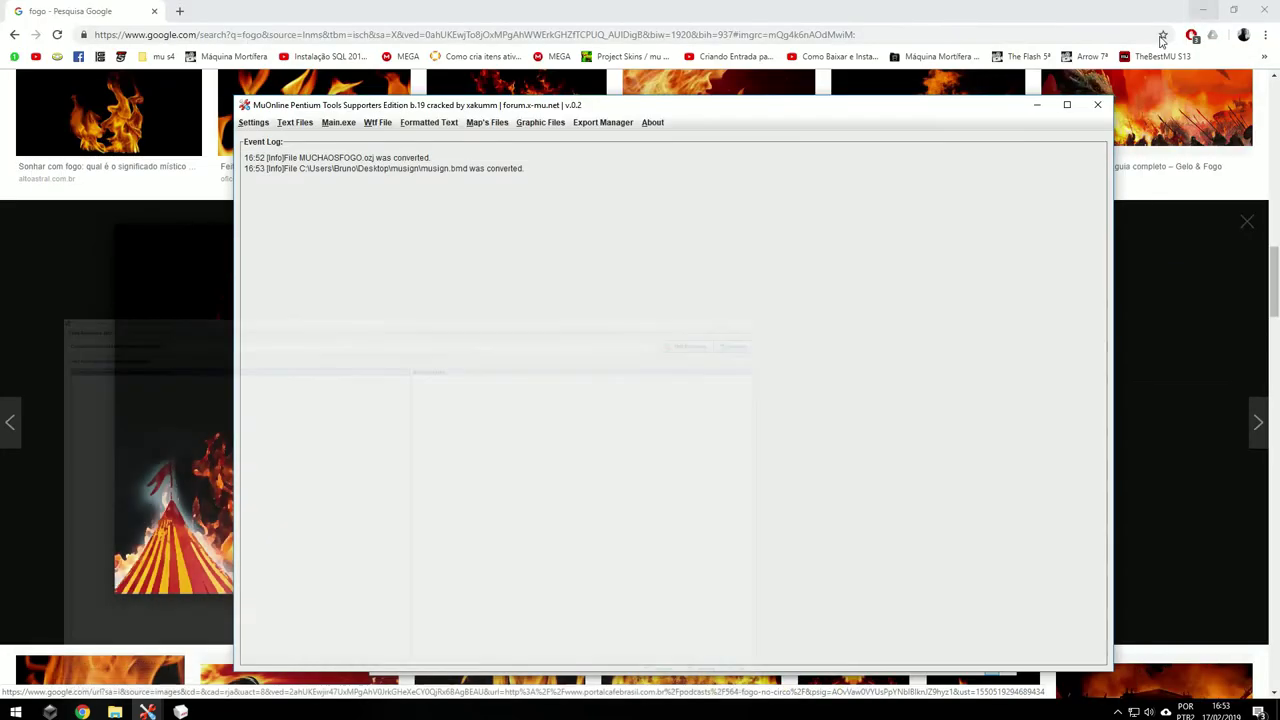
{"action": "left_click", "coordinate": [1037, 104]}
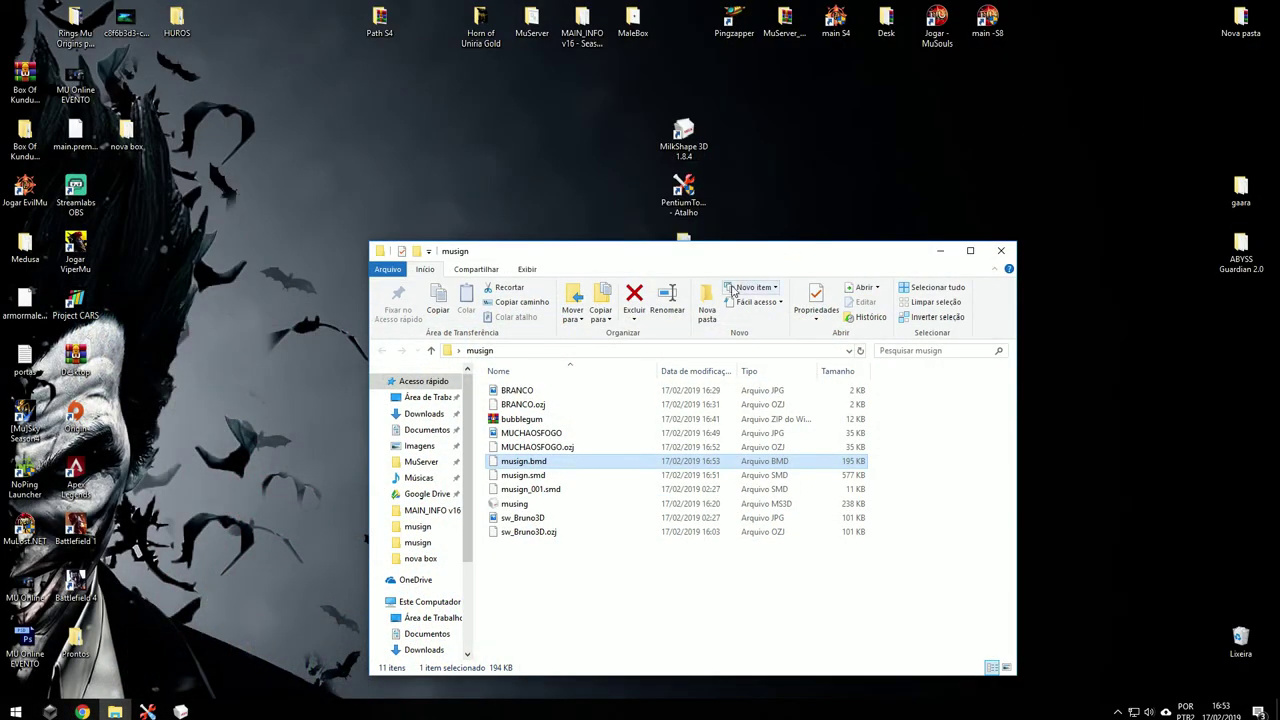
- Copy MUCHAOSFOGO.ozj, musign.bmd and sw_Bruno3D.ozj from the musign folder, and close the folder
{"action": "left_click_drag", "start_coordinate": [686, 251], "coordinate": [543, 210]}
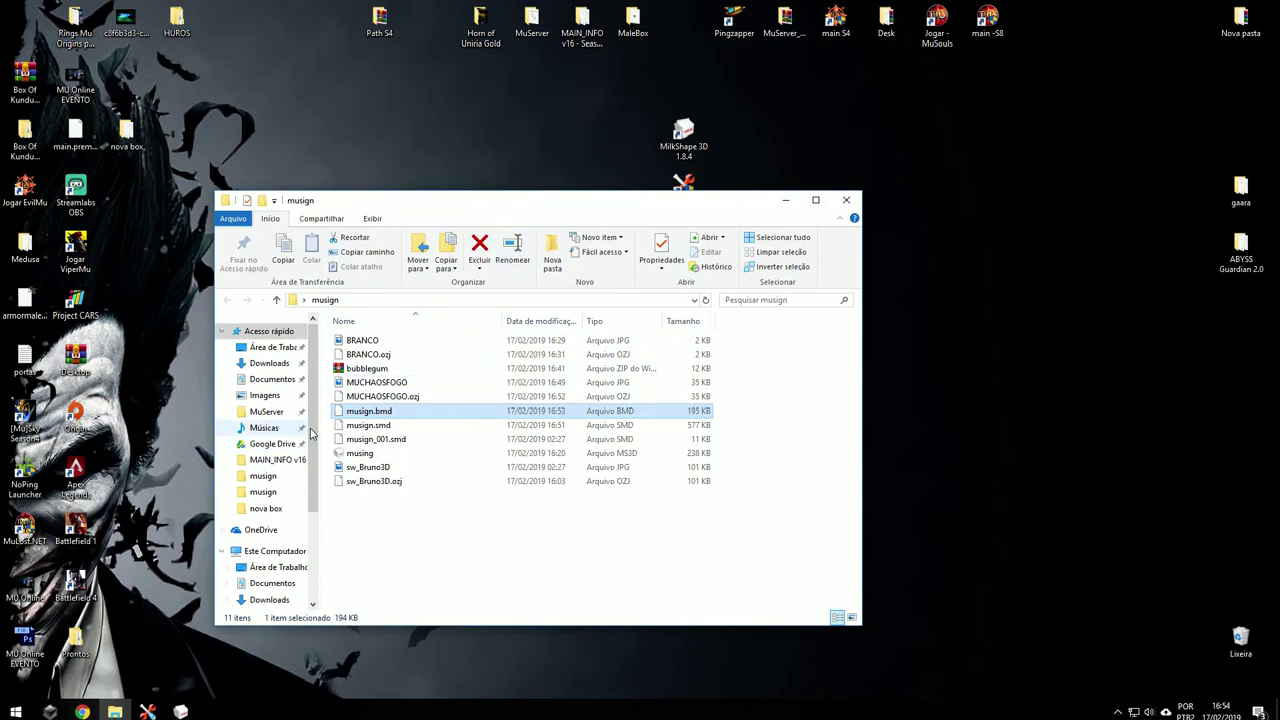
{"action": "left_click", "coordinate": [382, 396]}
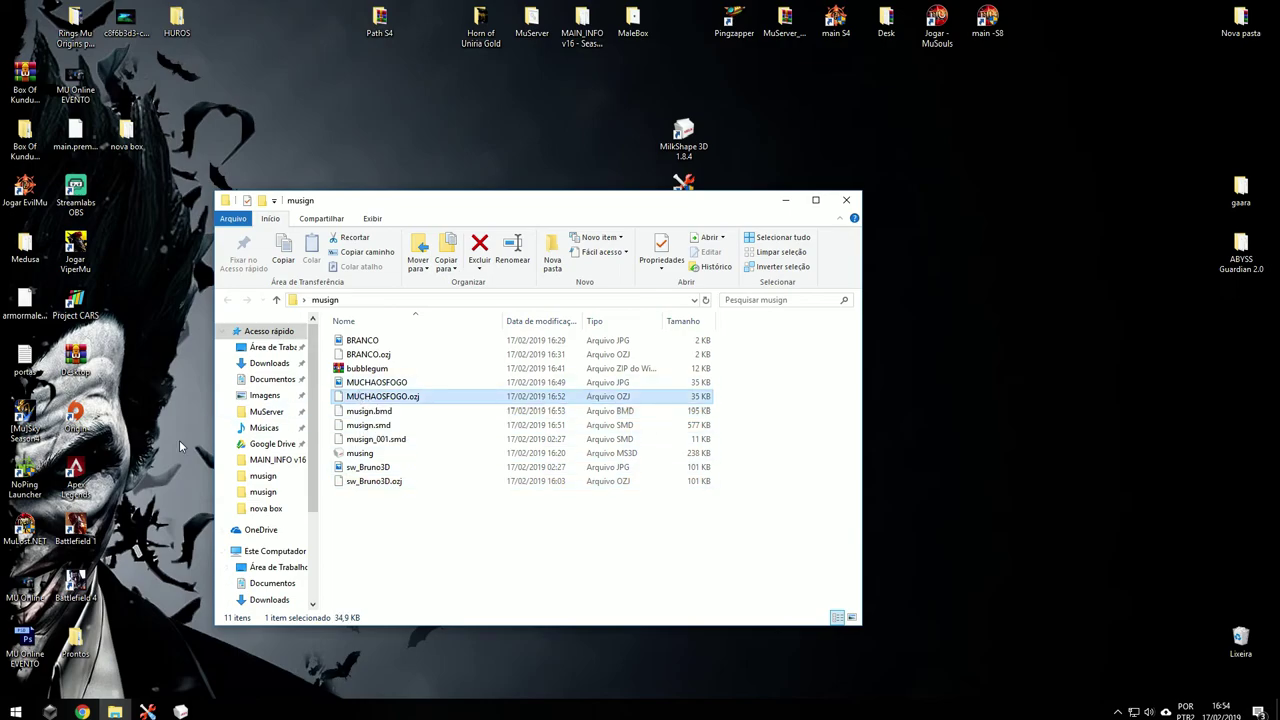
{"action": "left_click", "coordinate": [400, 411], "text": "ctrl"}
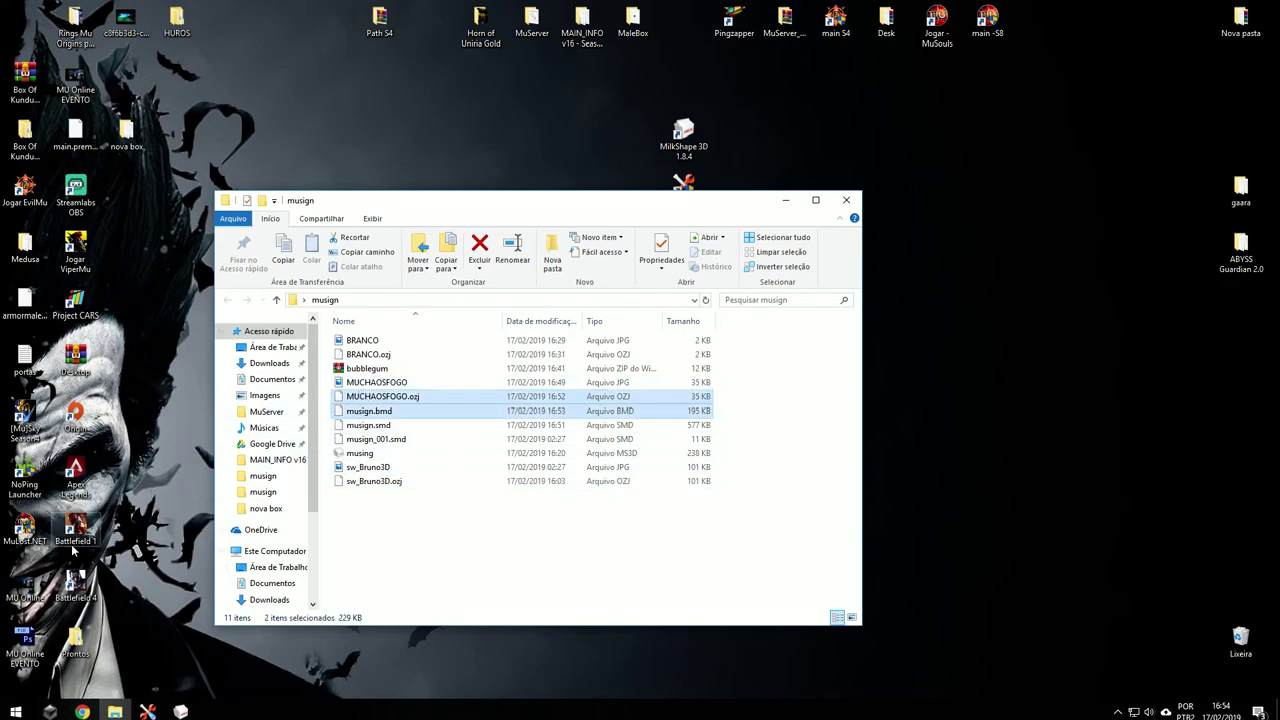
{"action": "left_click", "coordinate": [368, 483], "text": "ctrl"}
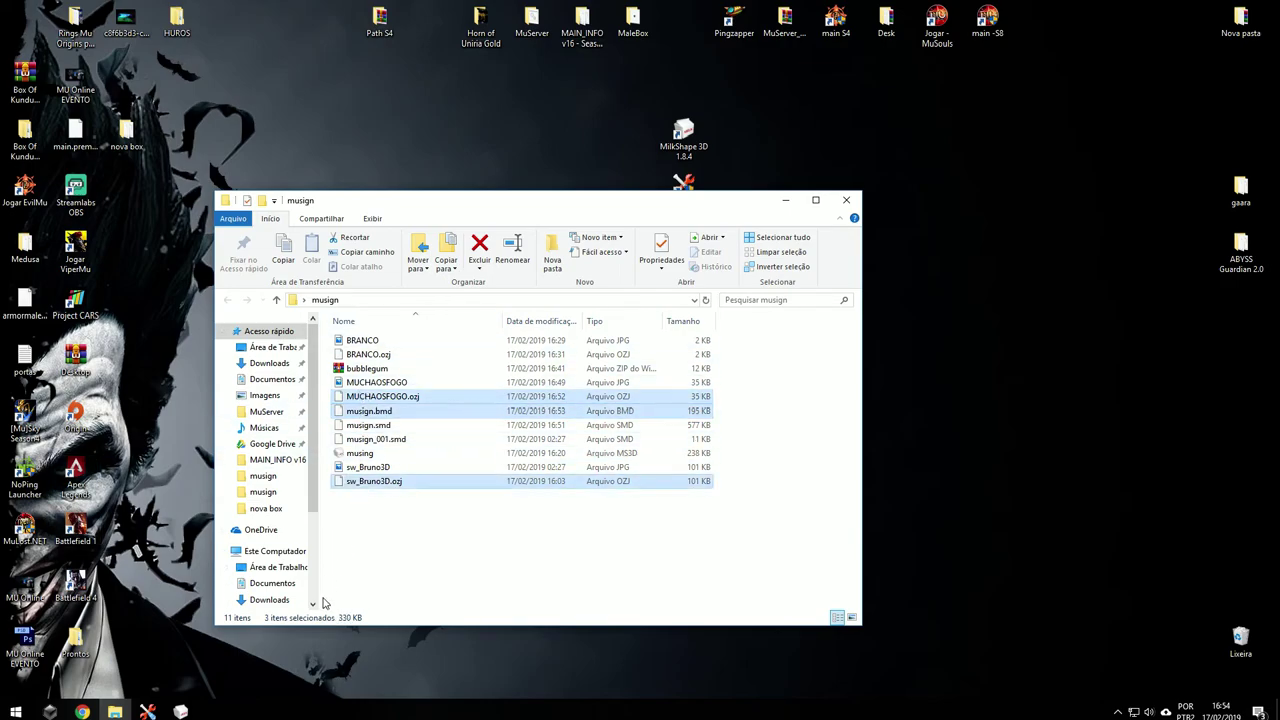
{"action": "key", "text": "ctrl+c"}
{"action": "left_click", "coordinate": [846, 200]}
- Paste the copied files into the Data\Skill folder of the MuLP client from the S8 main shortcut's location, replacing the existing files
{"action": "right_click", "coordinate": [987, 18]}
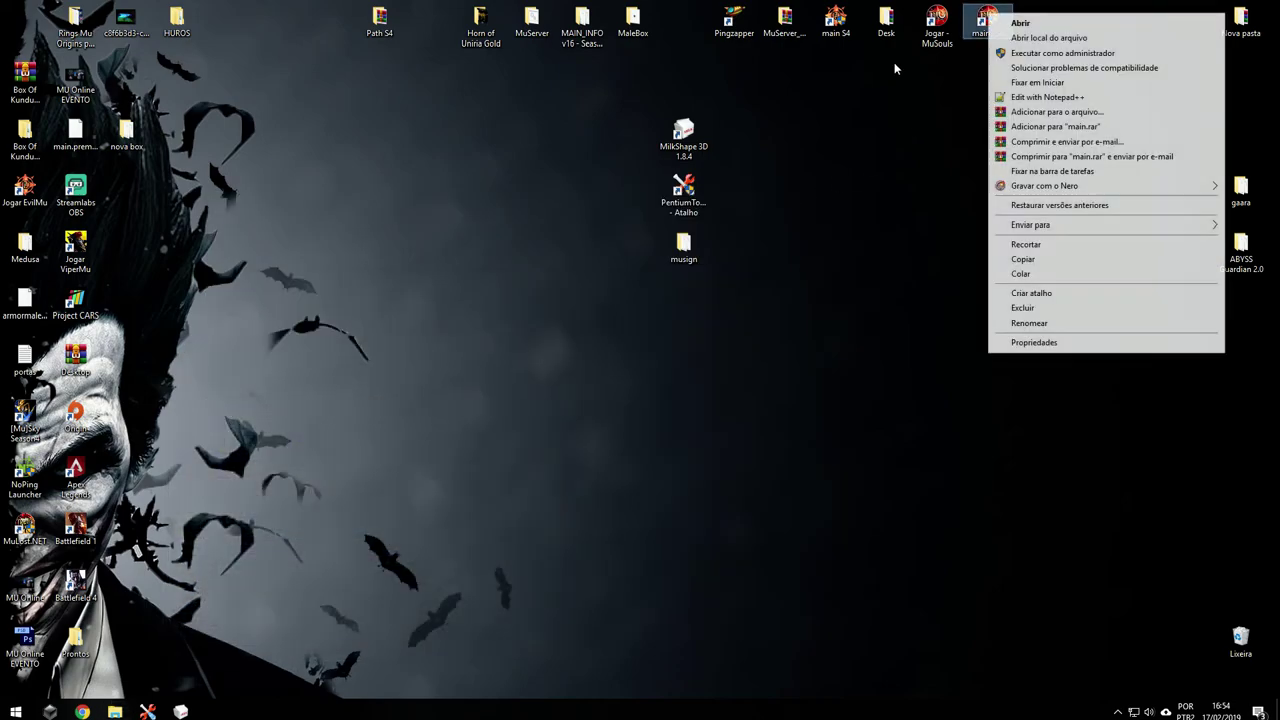
{"action": "left_click", "coordinate": [1049, 37]}
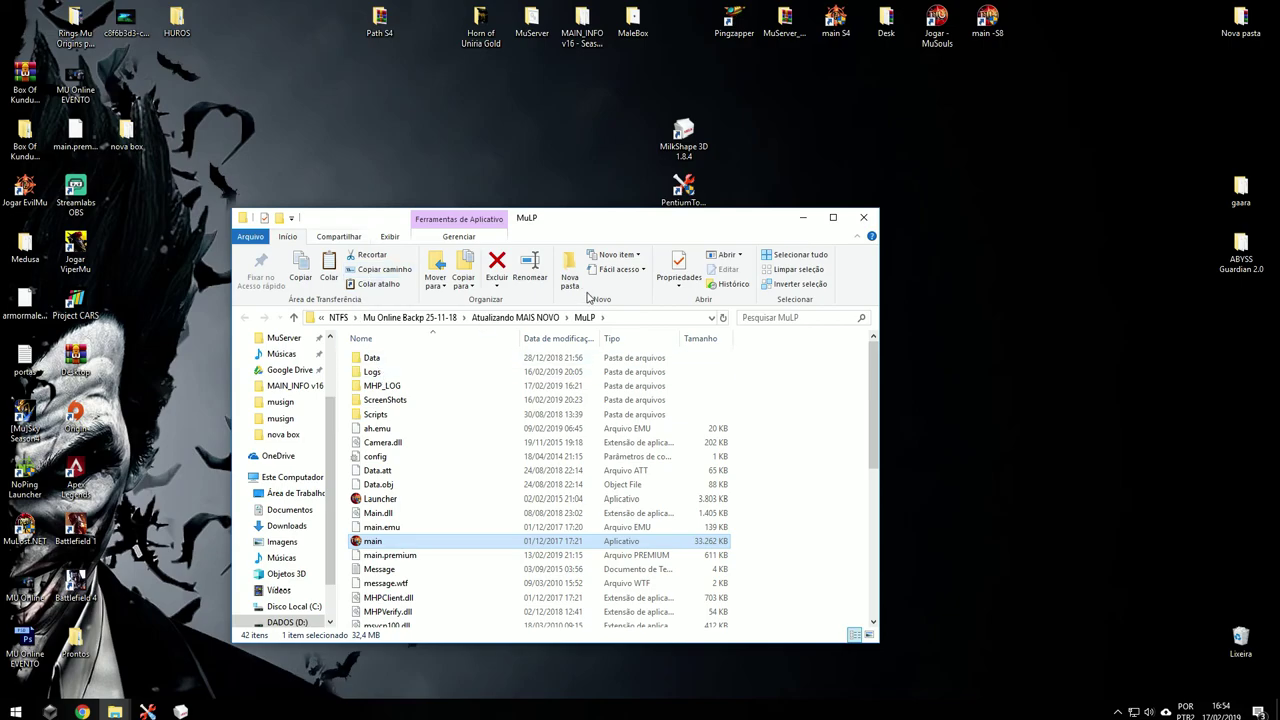
{"action": "double_click", "coordinate": [372, 357]}
{"action": "key", "text": "s"}
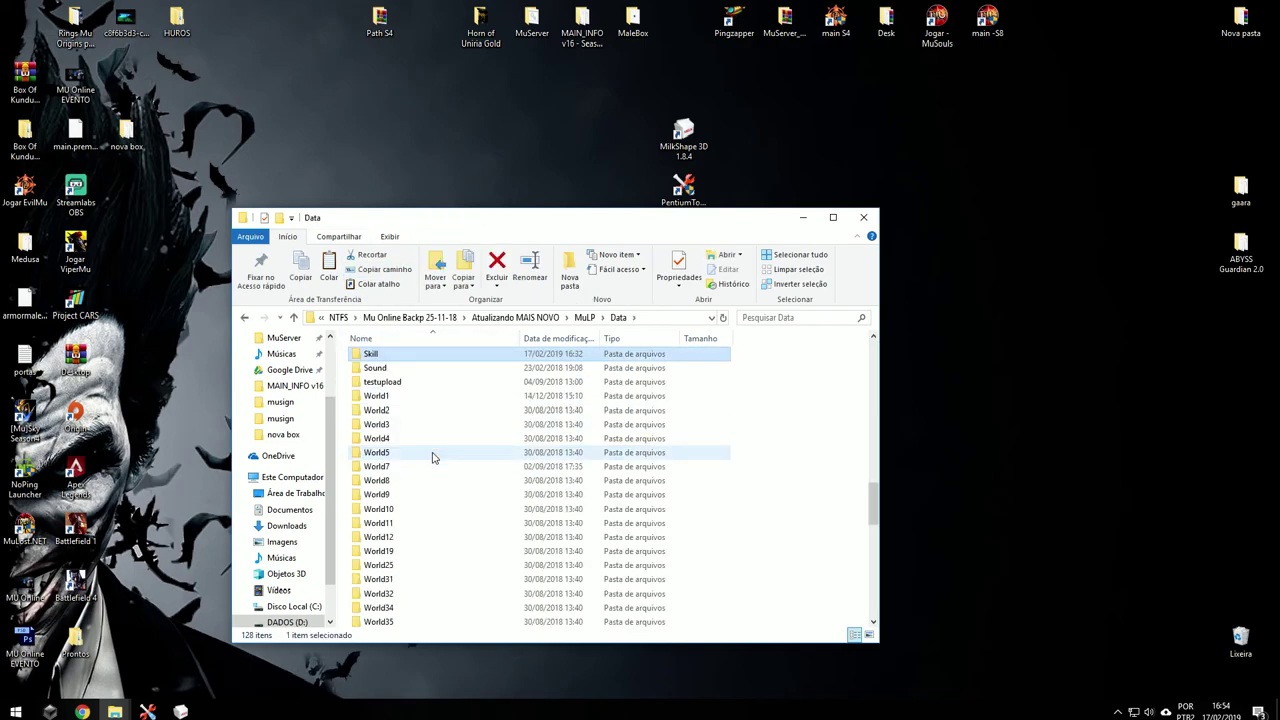
{"action": "key", "text": "Return"}
{"action": "key", "text": "ctrl+v"}
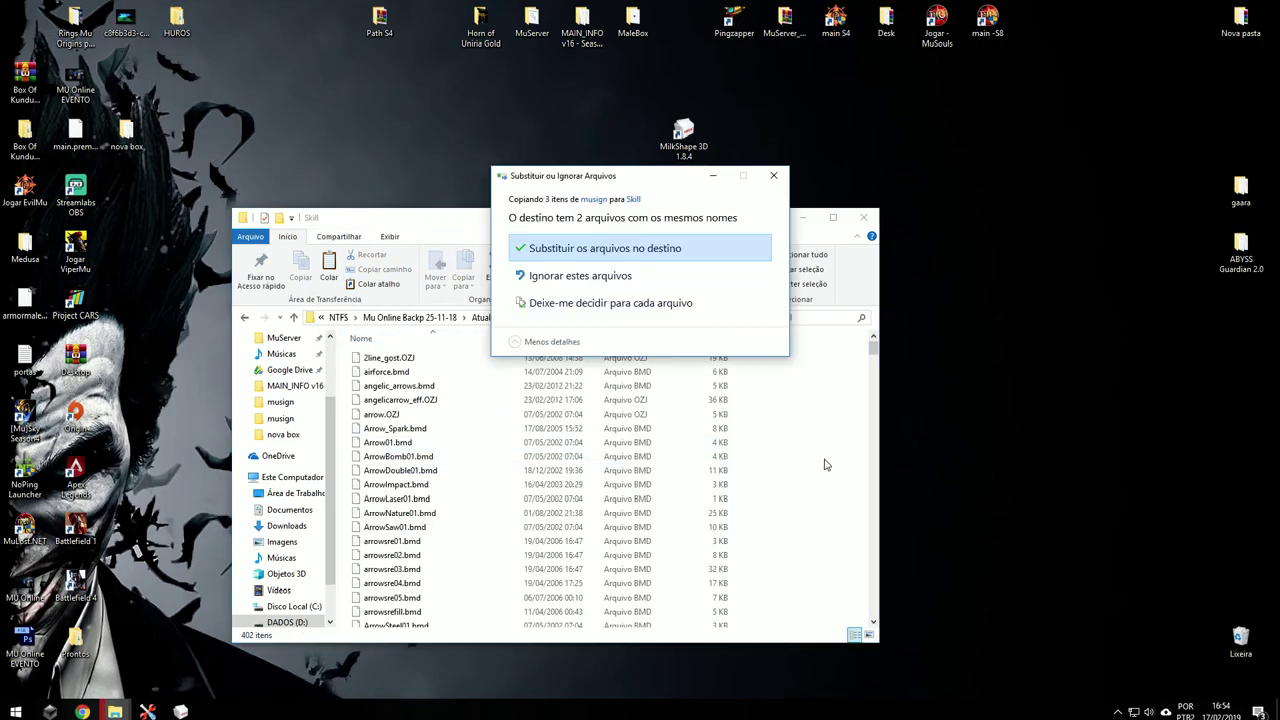
{"action": "left_click", "coordinate": [564, 250]}
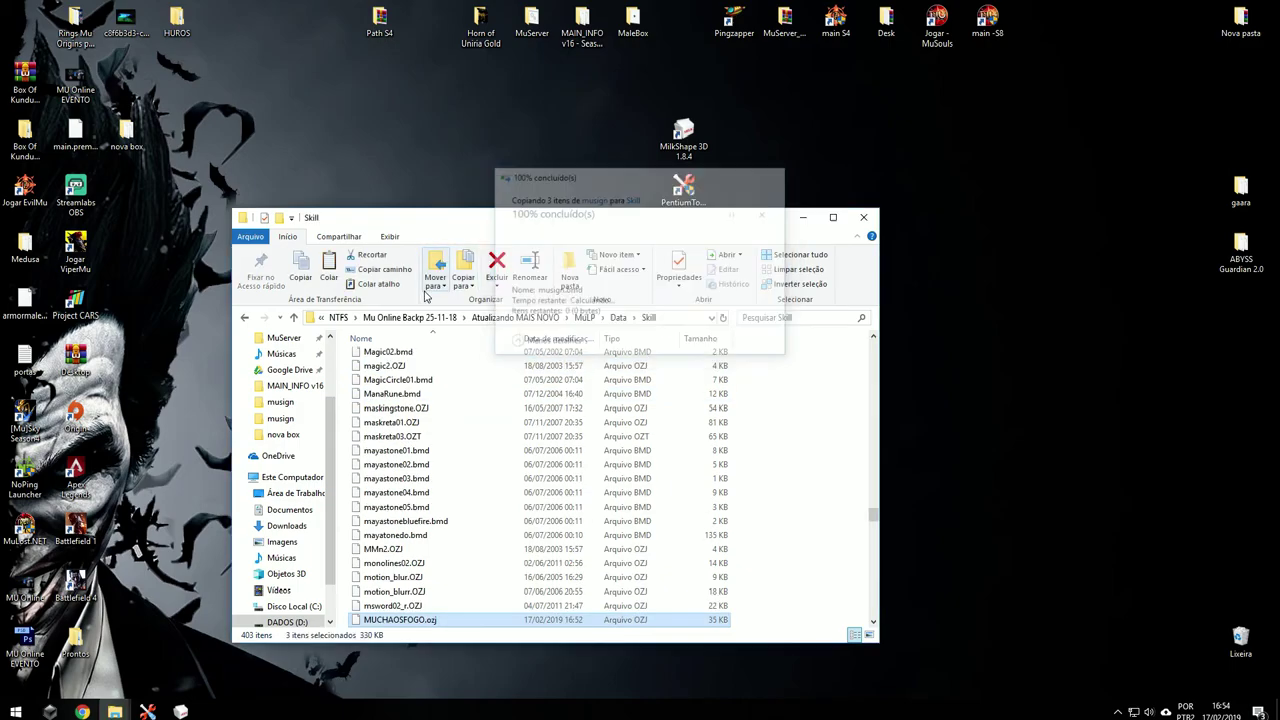
- Launch the main application from the MuLP folder, and minimize the folder window
{"action": "left_click", "coordinate": [584, 317]}
{"action": "left_click", "coordinate": [372, 541]}
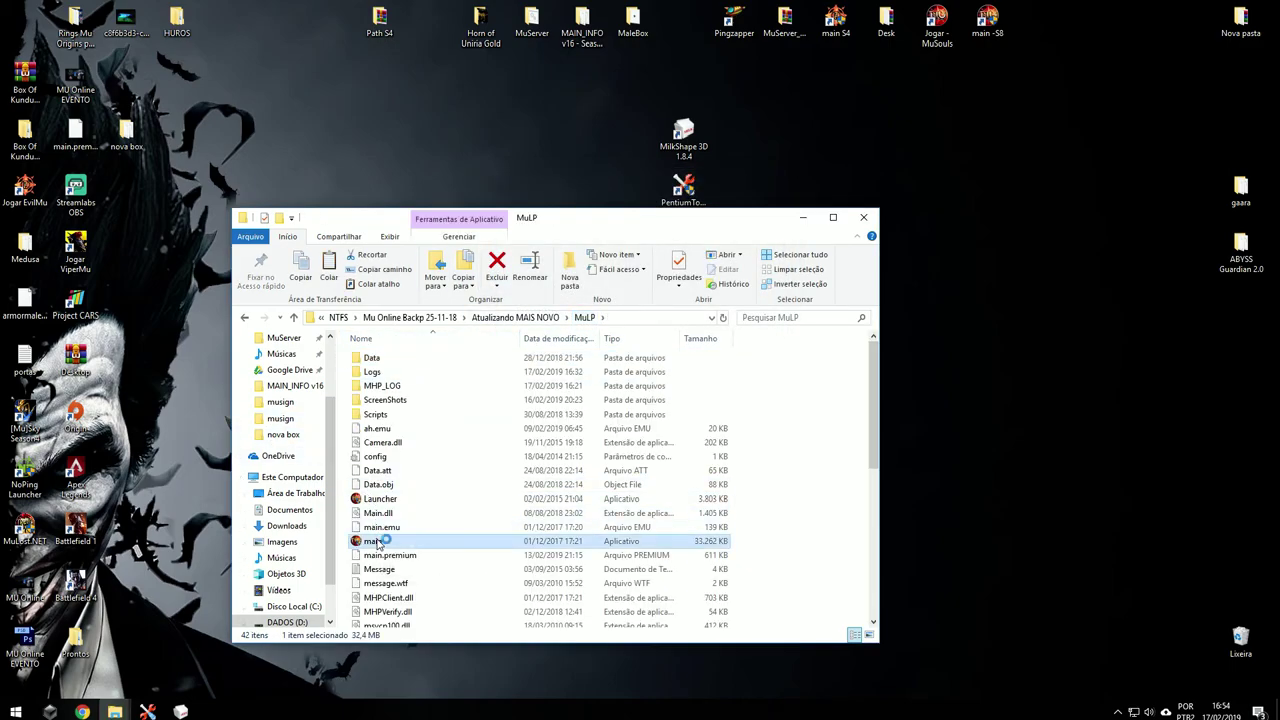
{"action": "left_click", "coordinate": [802, 217]}
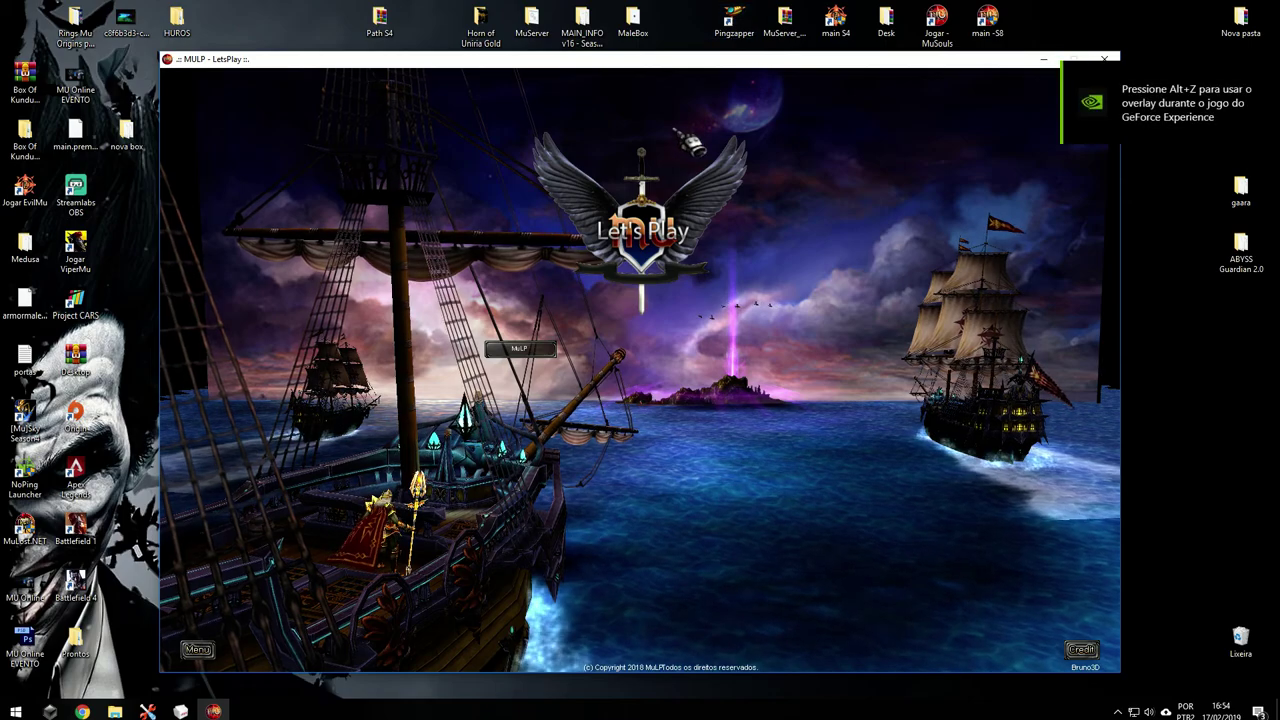
- Select the server, log in to the game with the account name and password, and enter the game world with the character
{"action": "left_click", "coordinate": [620, 348]}
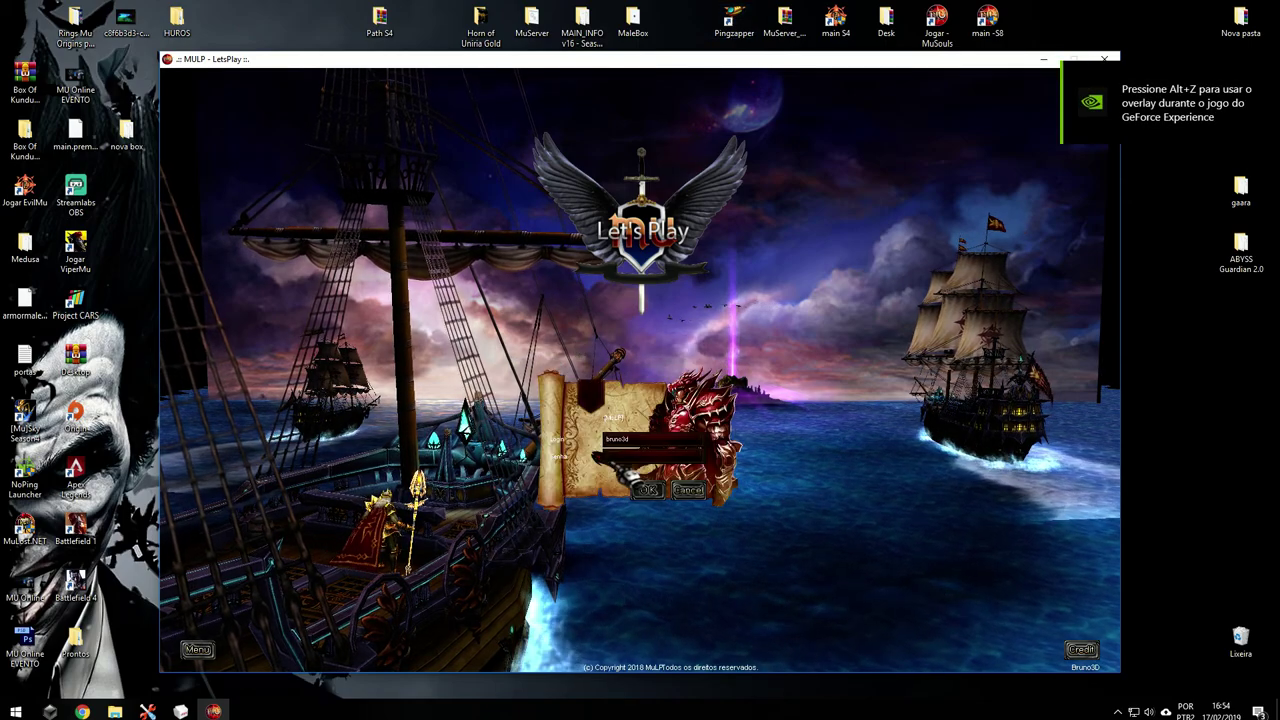
{"action": "key", "text": "BackSpace"}
{"action": "key", "text": "BackSpace"}
{"action": "key", "text": "Tab"}
{"action": "type", "text": "******"}
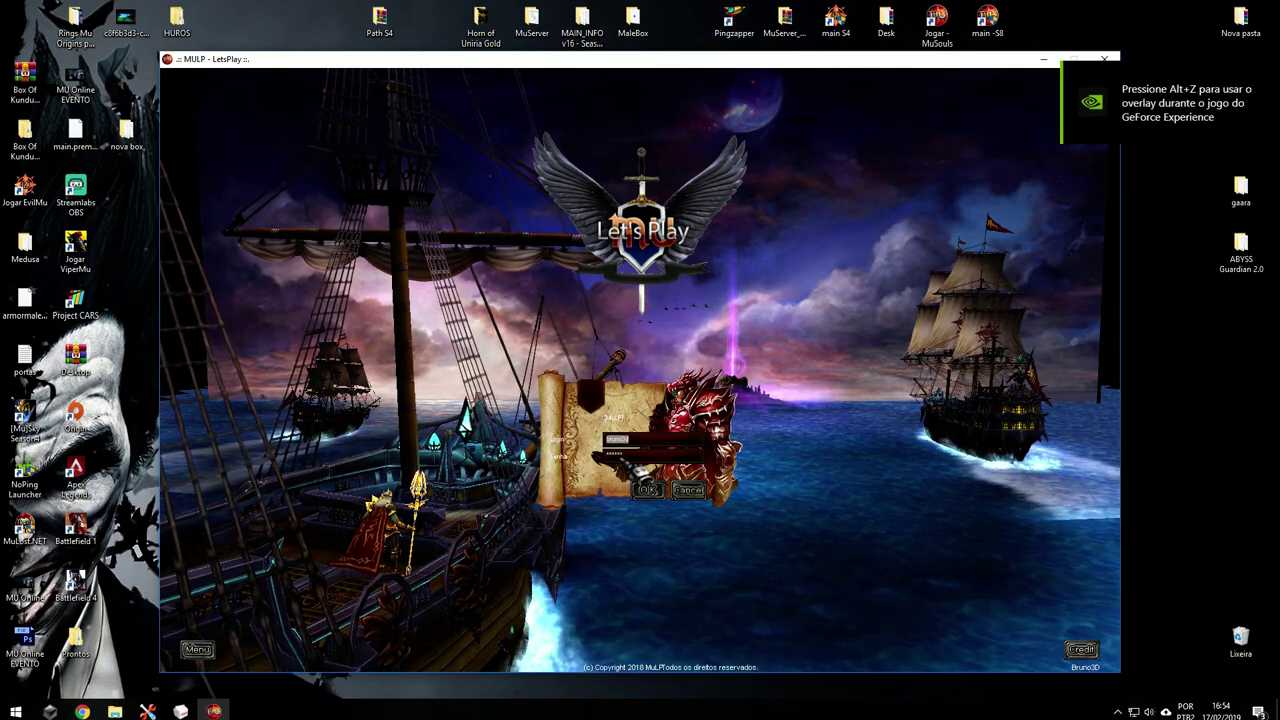
{"action": "key", "text": "Return"}
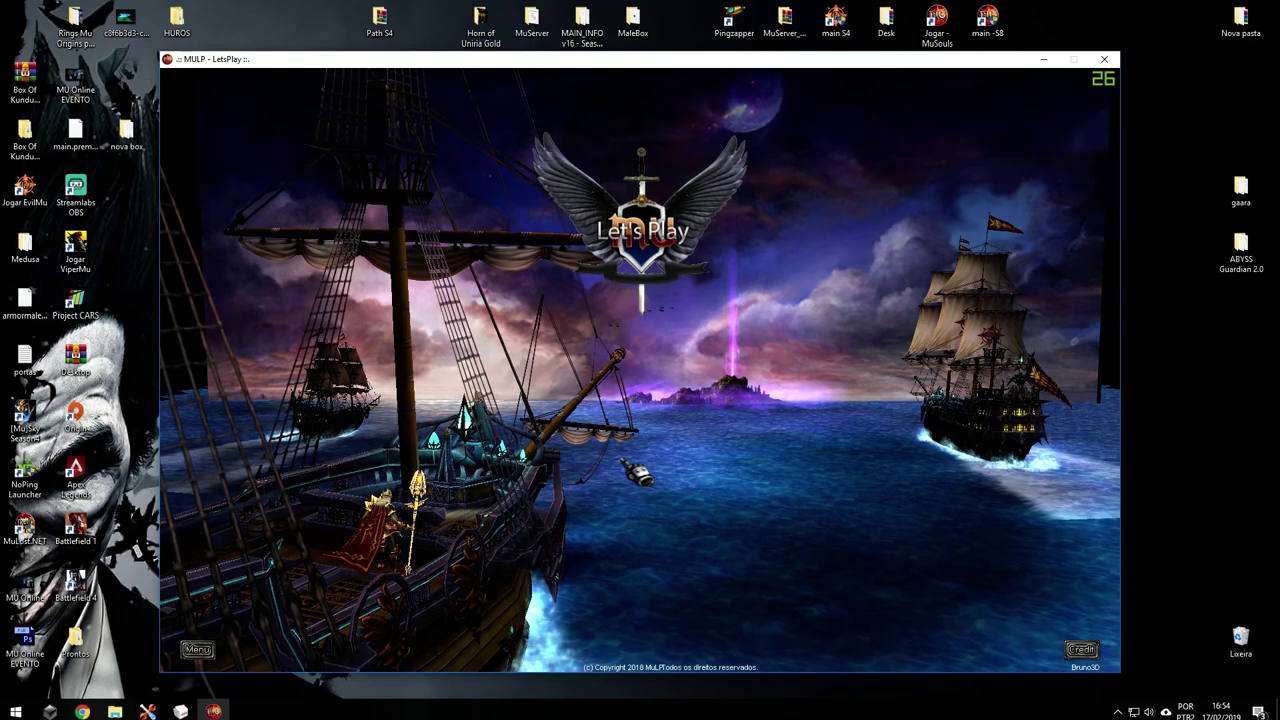
{"action": "key", "text": "Return"}
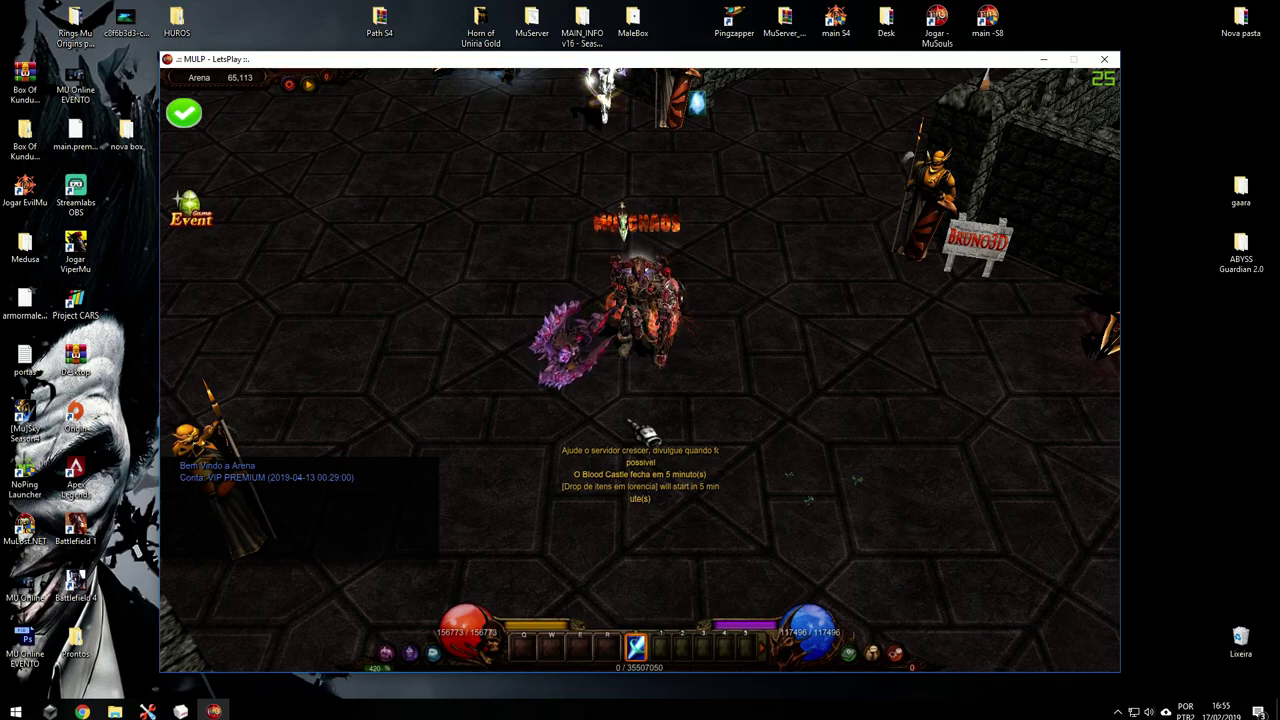
- Switch to MilkShape 3D to inspect the sword and text model in the 3D view, and return to the game
{"action": "left_click", "coordinate": [182, 711]}
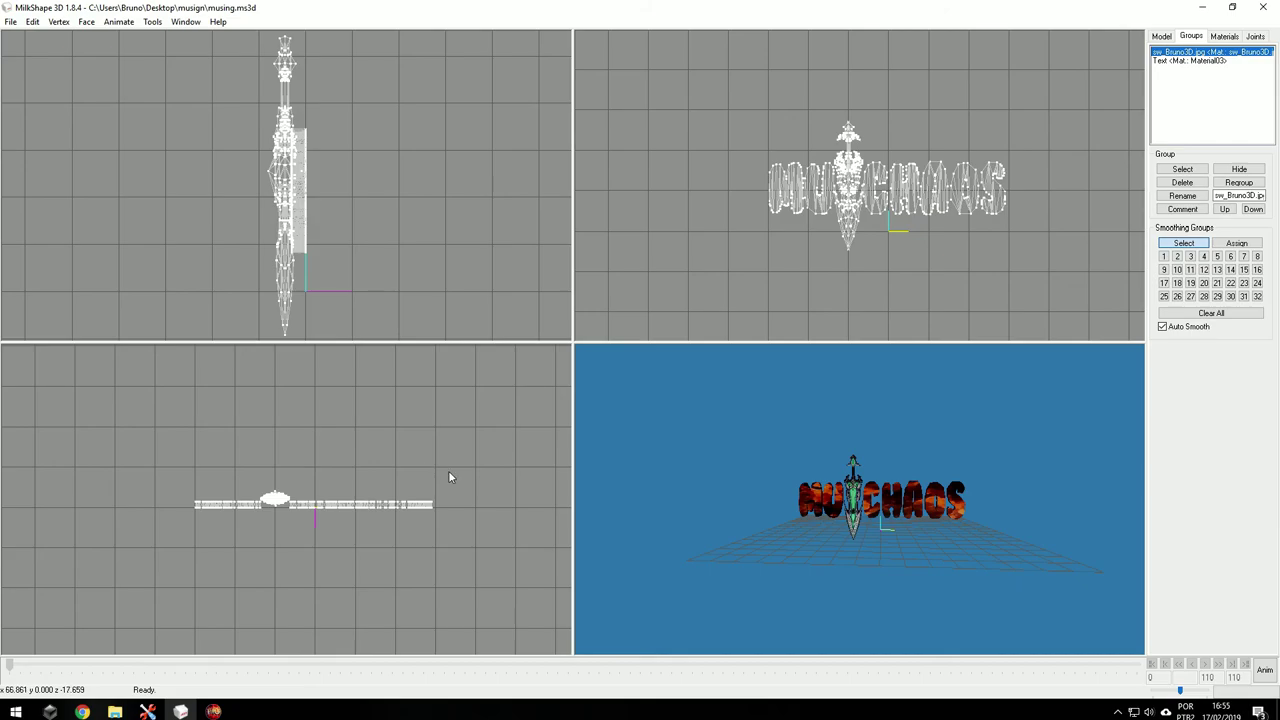
{"action": "left_click_drag", "start_coordinate": [963, 451], "coordinate": [936, 473]}
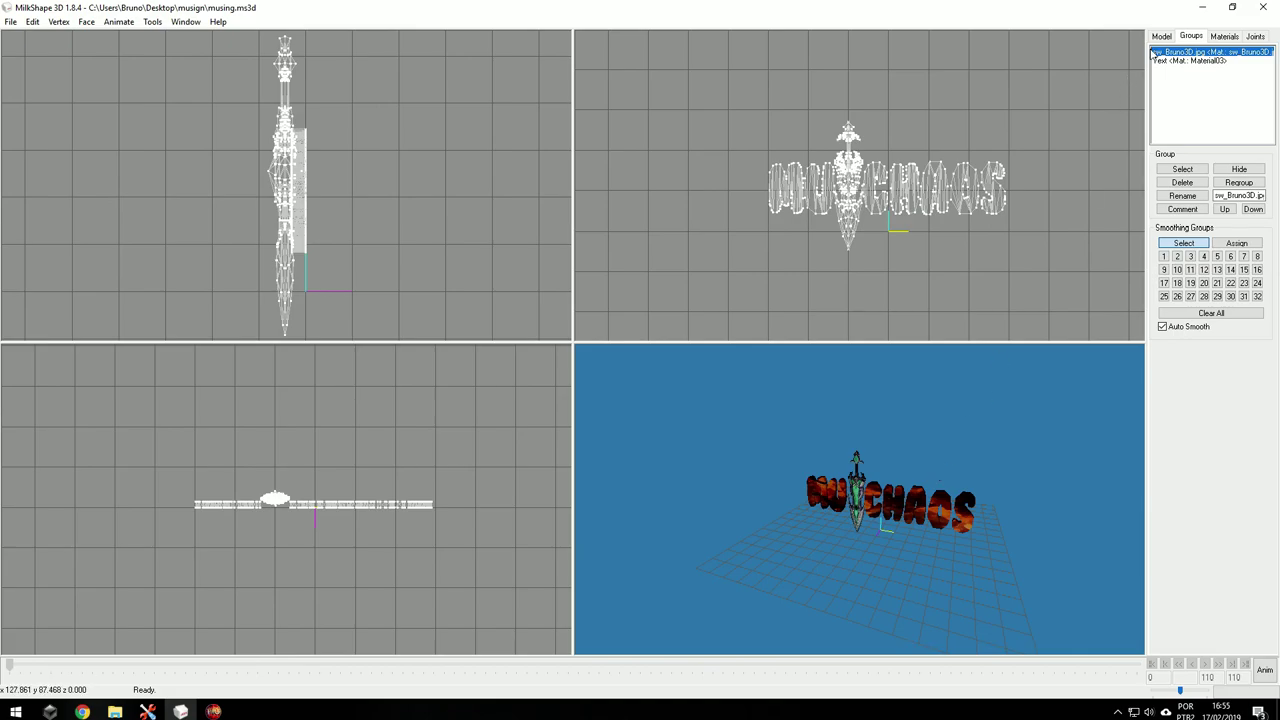
{"action": "left_click", "coordinate": [1202, 7]}
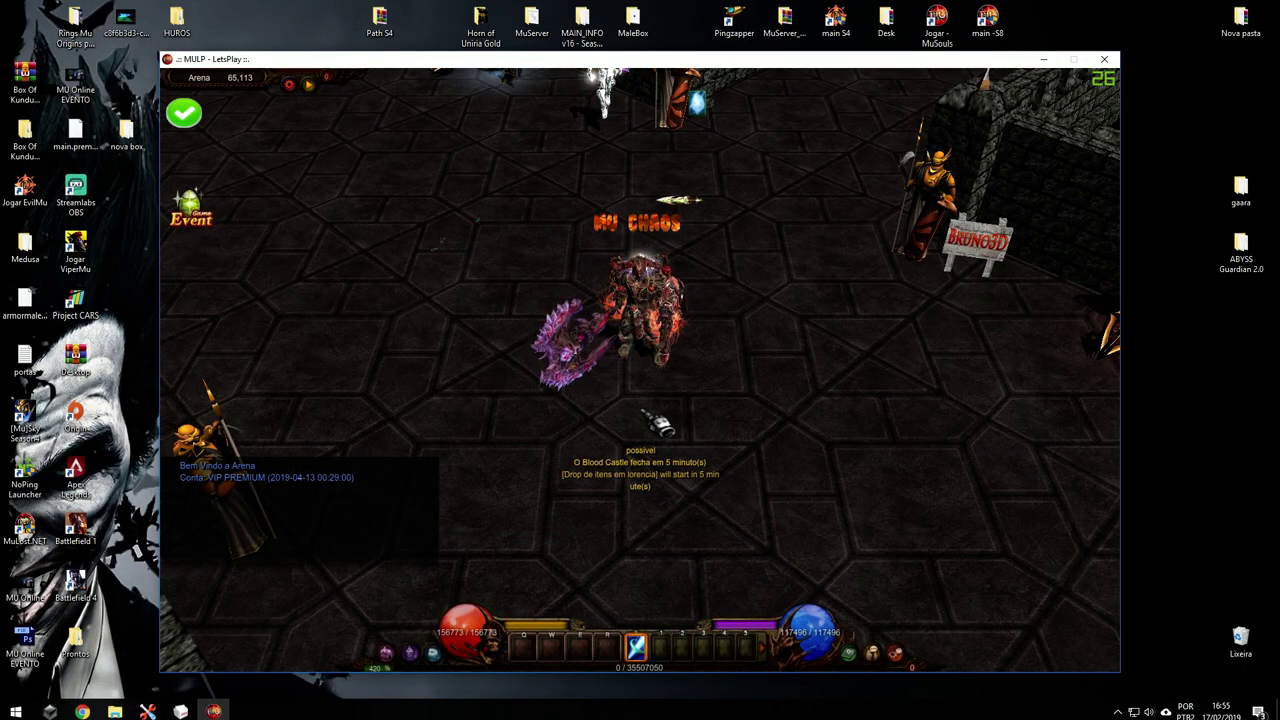